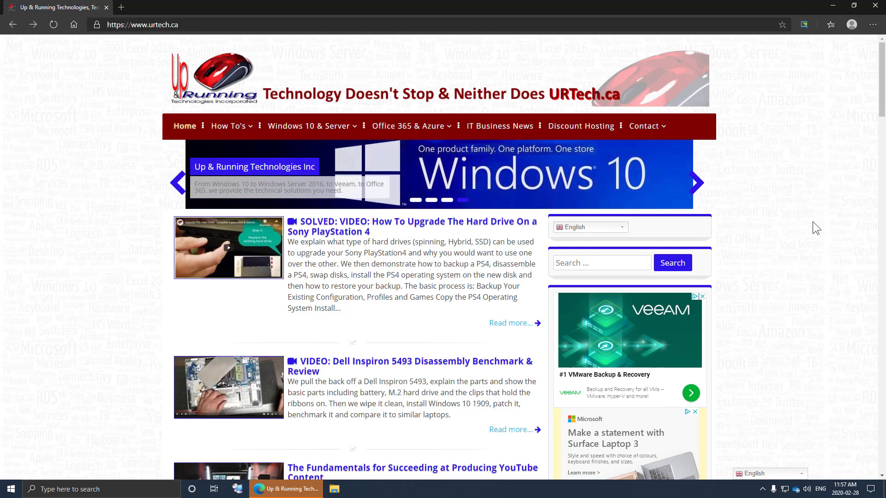
- Navigate Edge to digitalsignage.com by typing 'dig' in the address bar and accepting the autocompletion
click(235, 25)
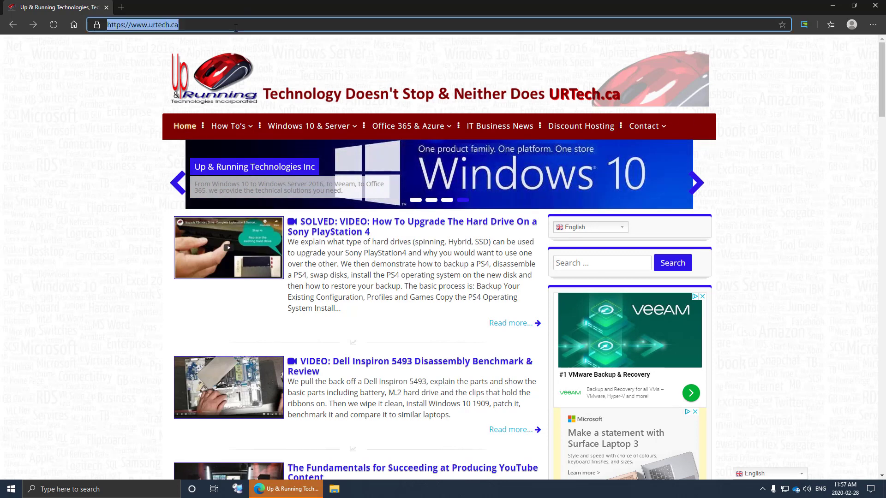
text(digitalsignage.com)
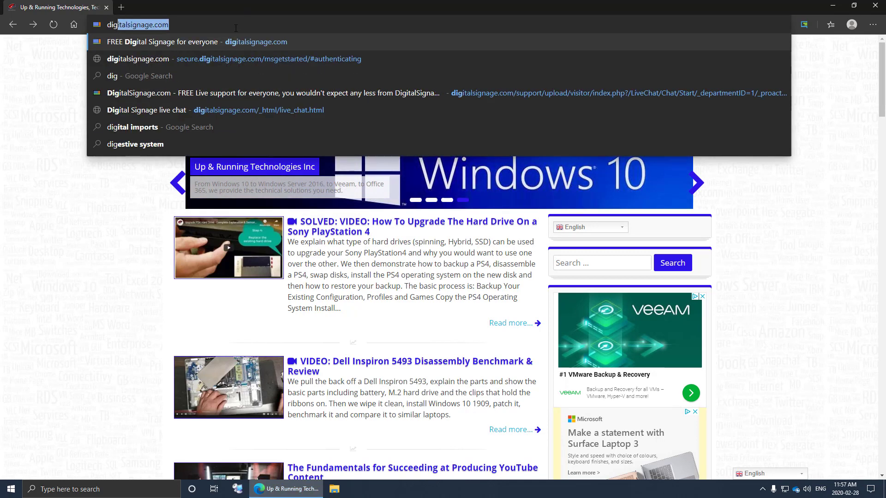
key(Return)
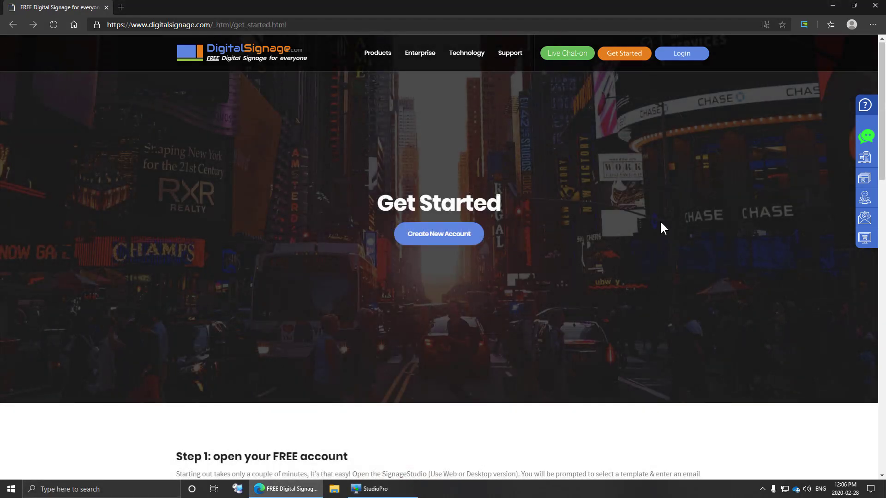
- Reload the Get Started page and start a new account with the free StudioPro edition
click(621, 56)
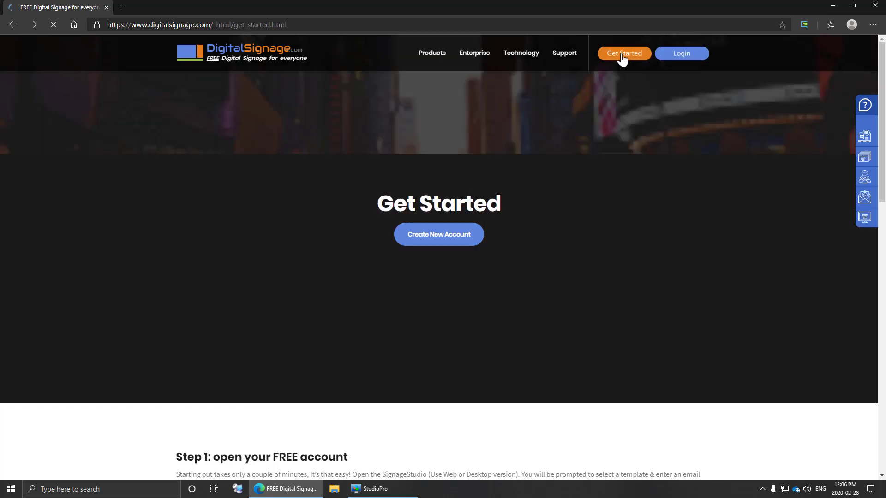
click(446, 238)
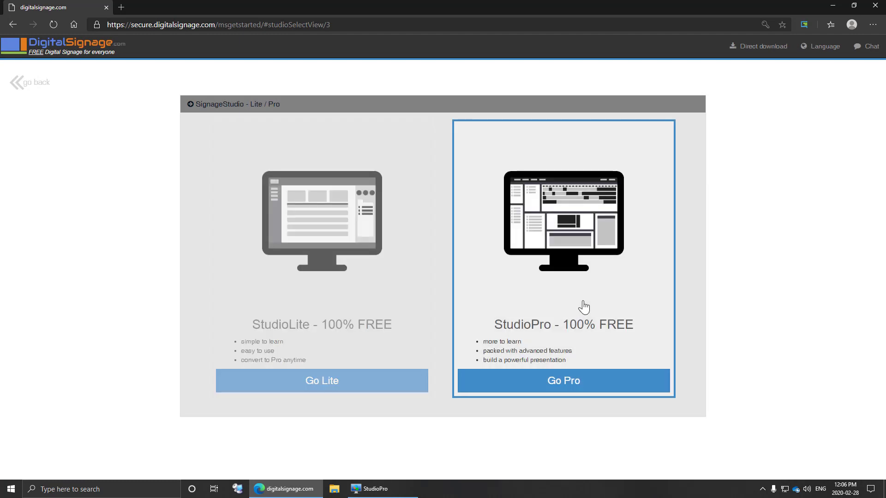
click(574, 381)
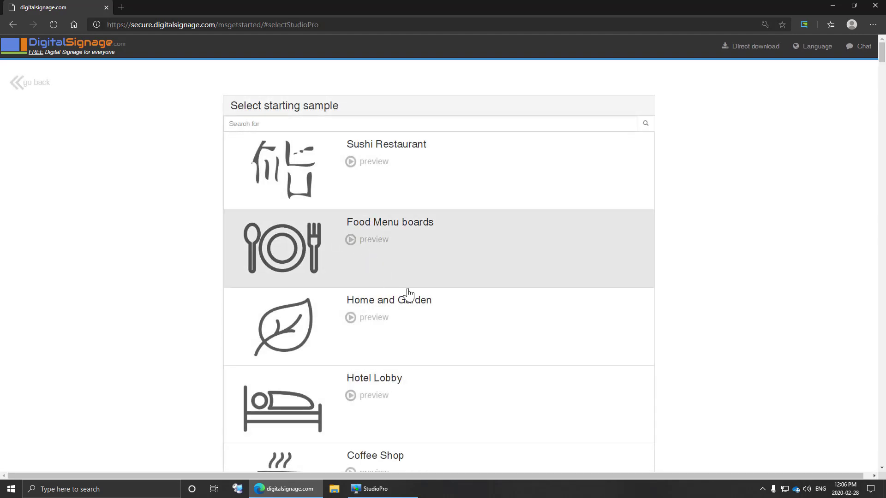
- Preview and close the Sports Bar and Bicycle Shop sample signs
scroll(408, 294, down, 8)
click(351, 235)
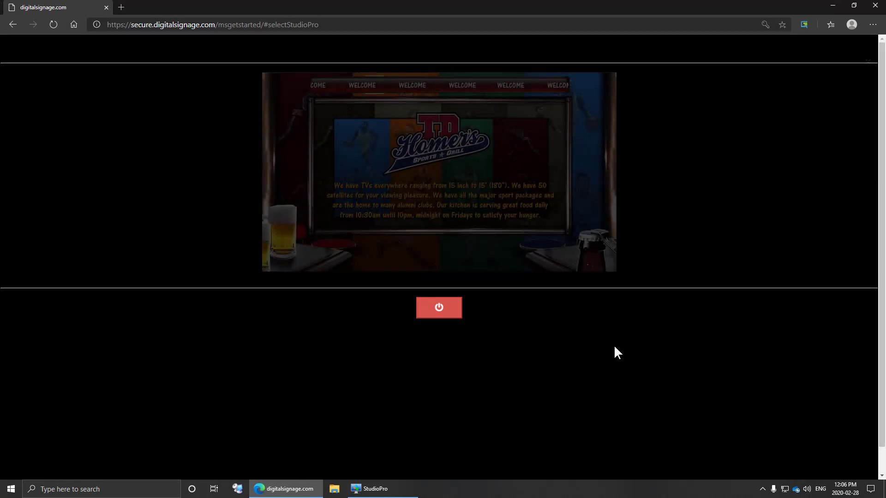
click(447, 315)
scroll(362, 329, down, 8)
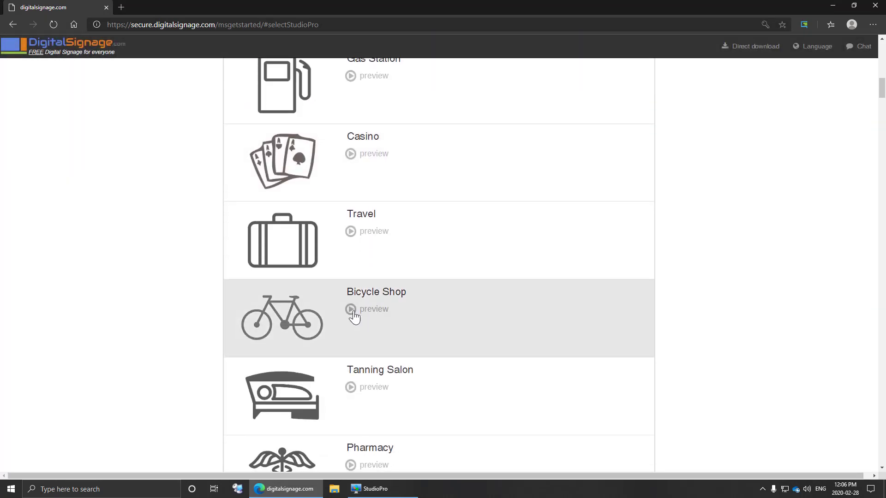
click(351, 309)
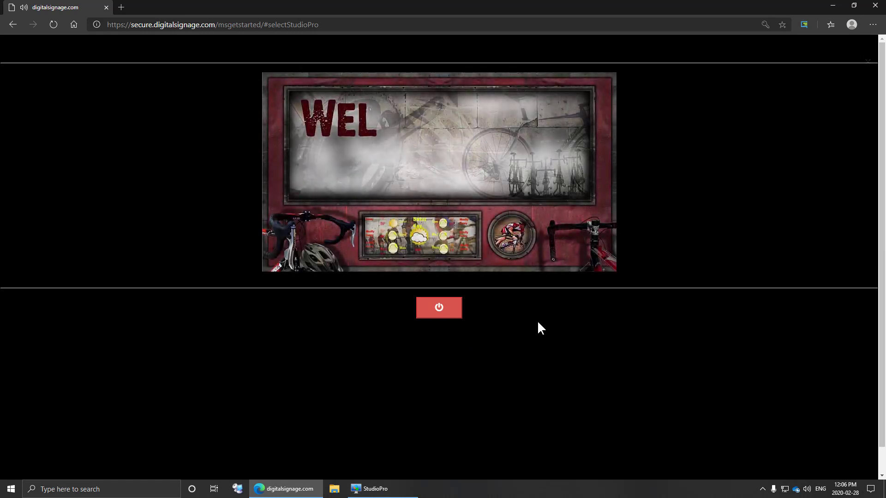
click(449, 310)
- Preview and close the Clothing store, Library and LAX sample signs
scroll(461, 337, down, 8)
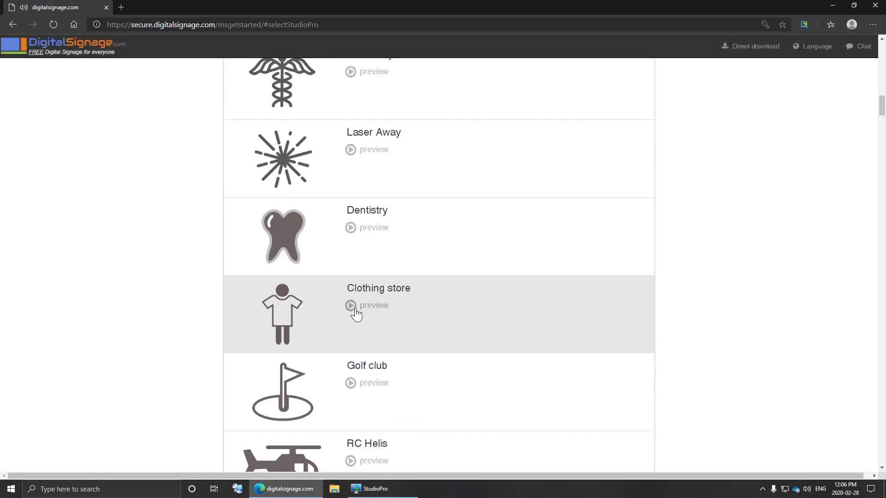
click(355, 310)
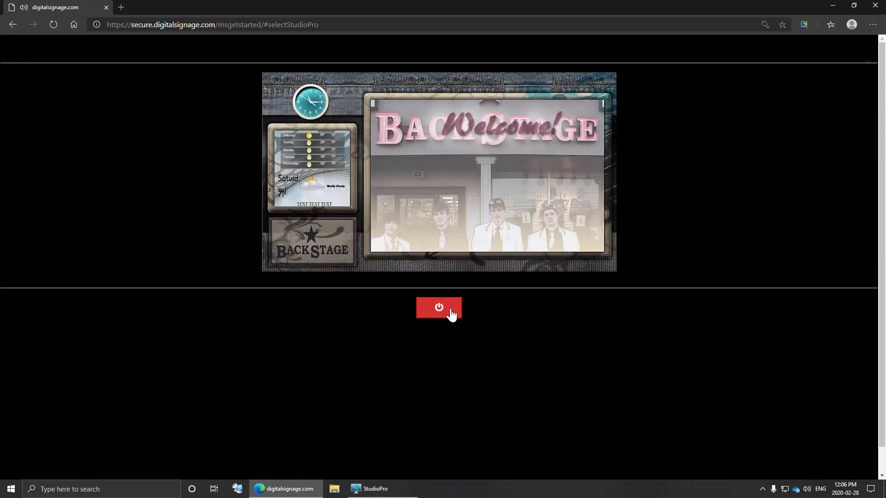
click(450, 313)
scroll(369, 277, down, 10)
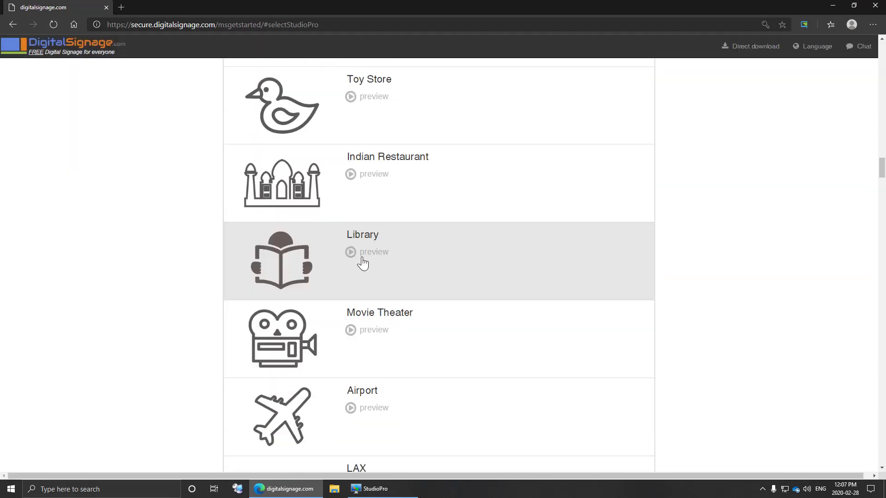
click(362, 259)
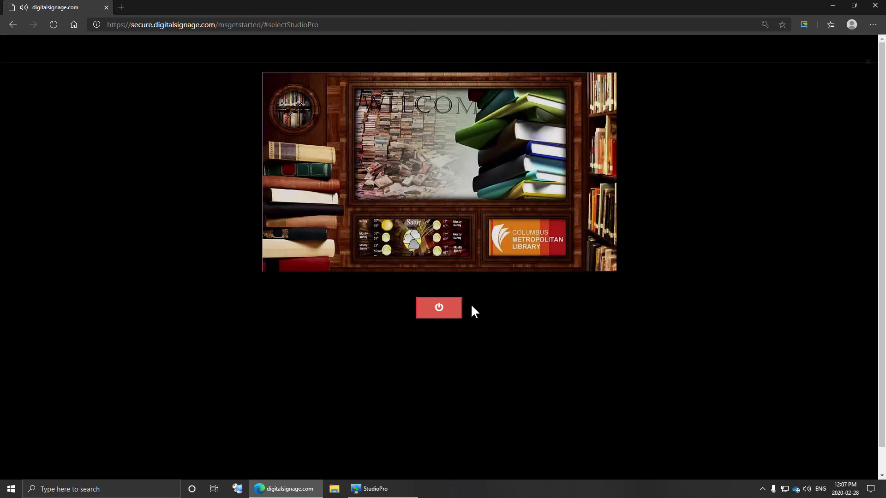
click(471, 307)
scroll(484, 346, down, 8)
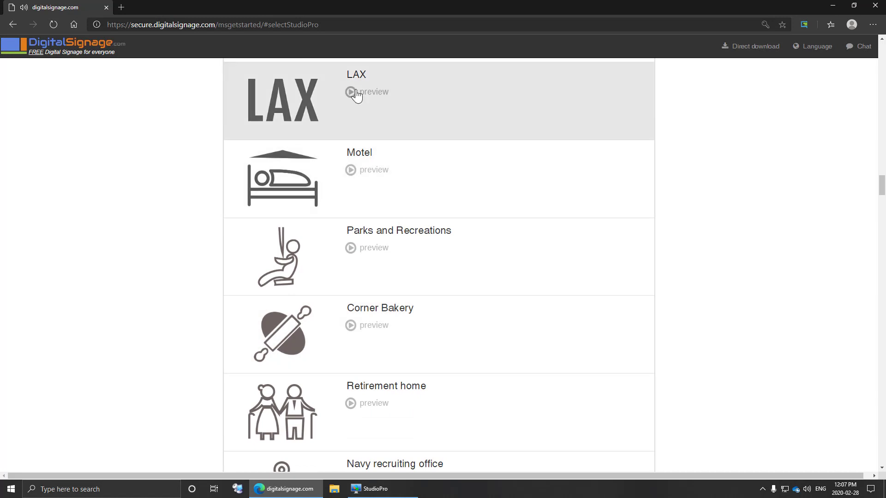
click(356, 93)
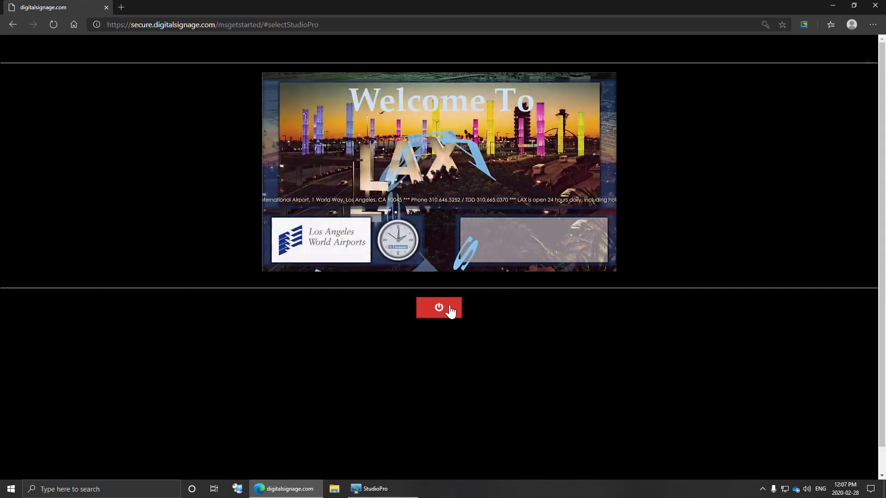
click(452, 312)
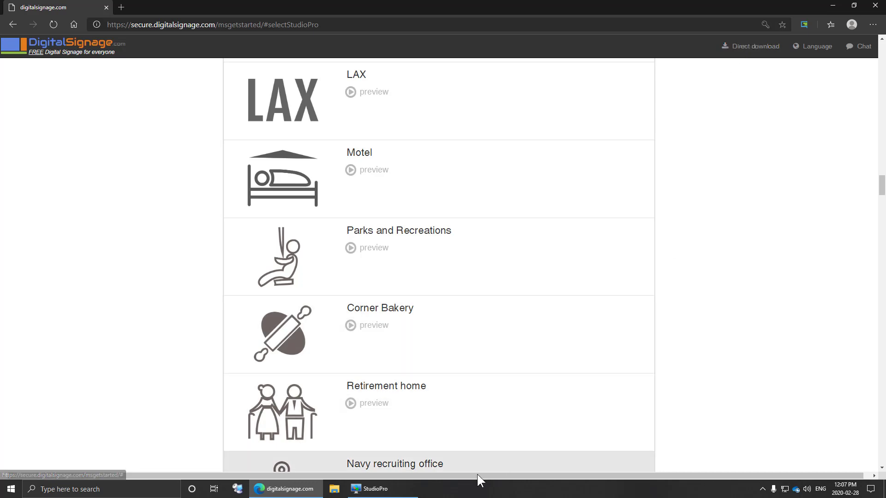
- Maximize the StudioPro window and start a new studio account from the Bar_simple template
click(376, 489)
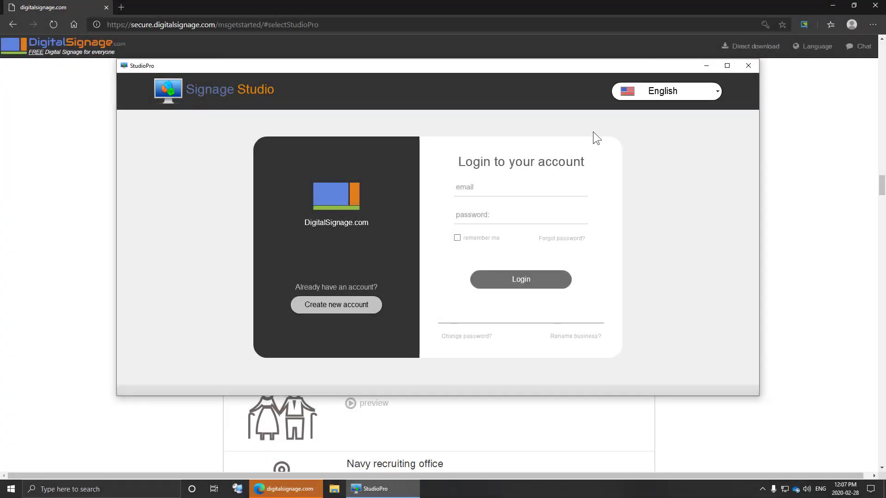
click(727, 66)
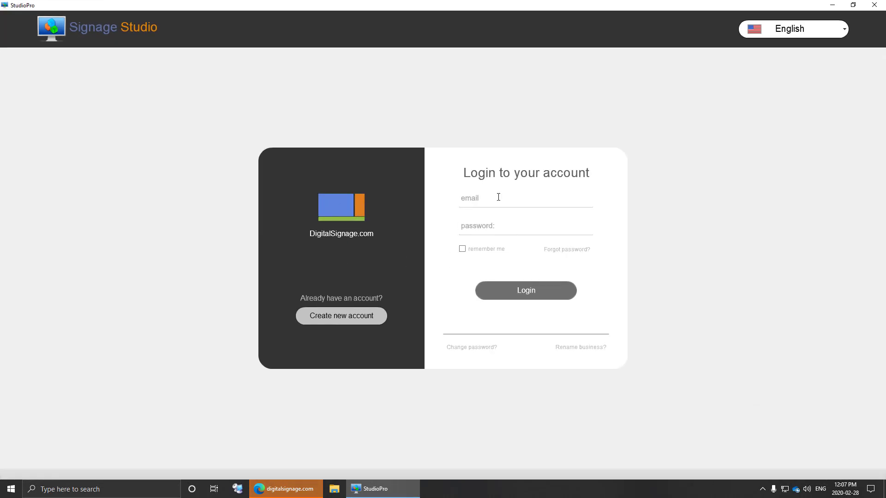
click(344, 311)
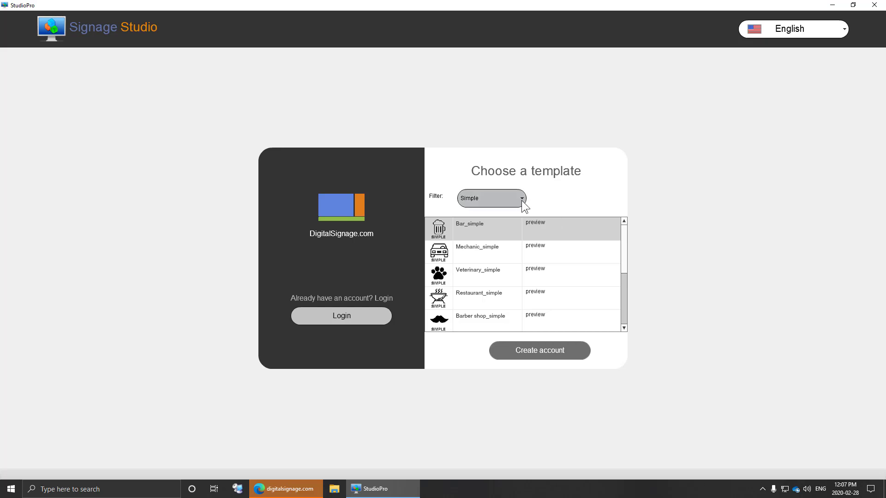
drag(622, 237, 625, 323)
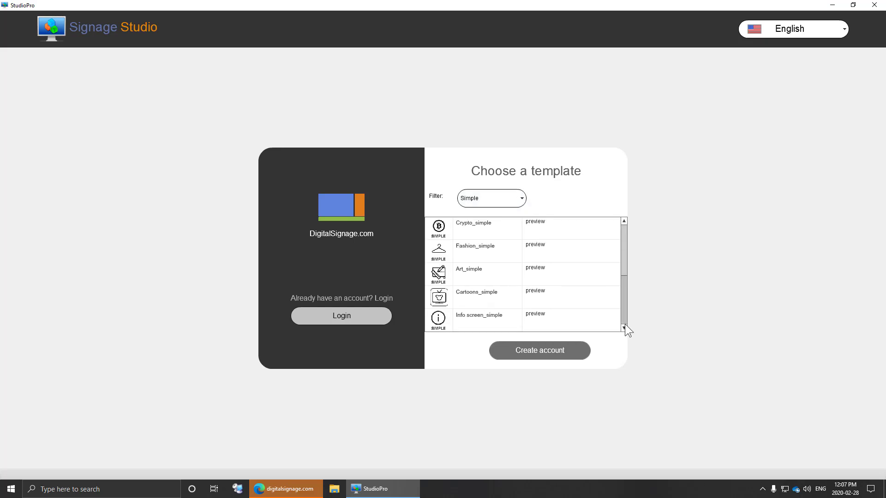
click(540, 350)
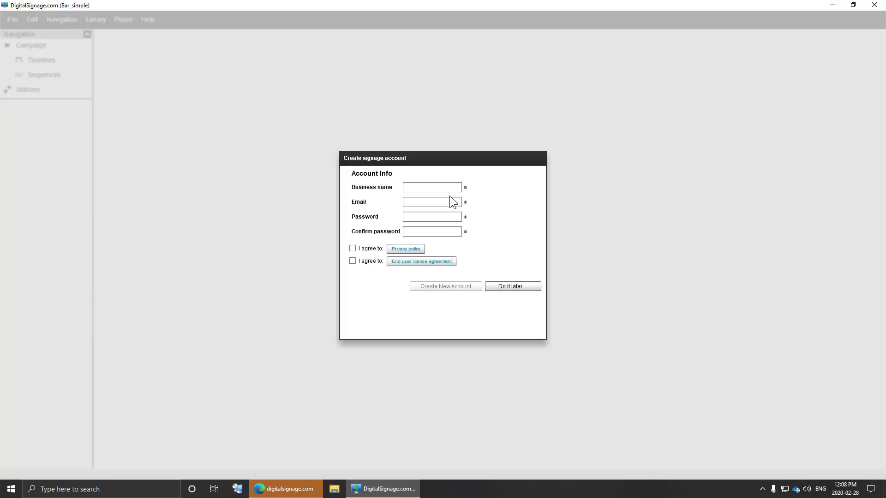
- Register business 'URTec' with an e-mail and password, accept both agreements, create the account and save
click(433, 186)
text(URTech)
key(Tab)
key(Tab)
text(******)
key(Tab)
text(******)
click(353, 249)
click(353, 262)
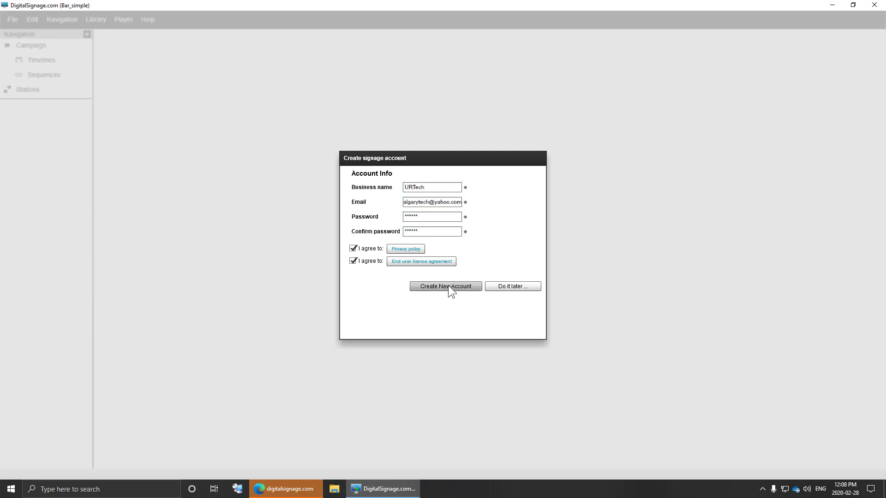
click(447, 285)
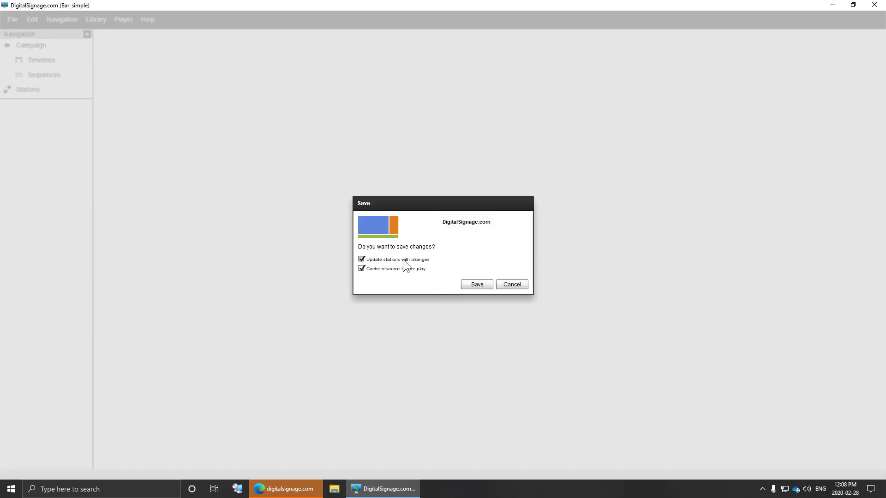
click(476, 283)
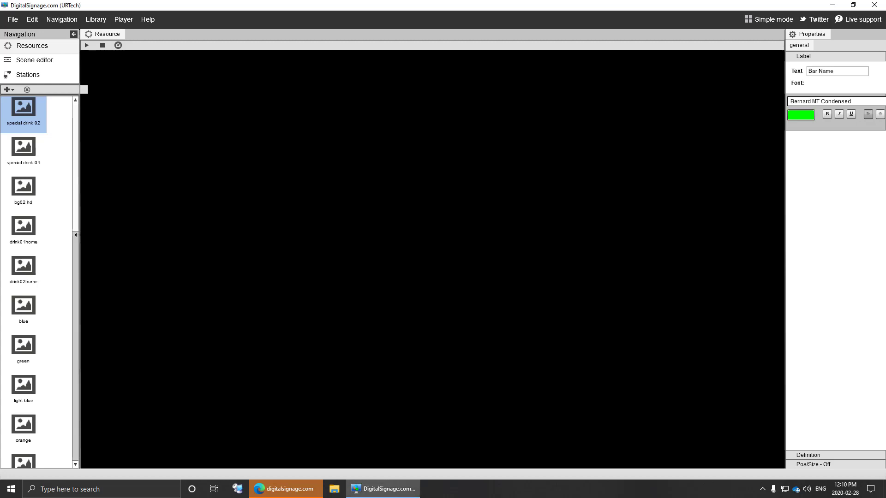
- Widen the navigation panel and switch the studio to Advanced mode in the Settings dialog
drag(77, 235, 86, 235)
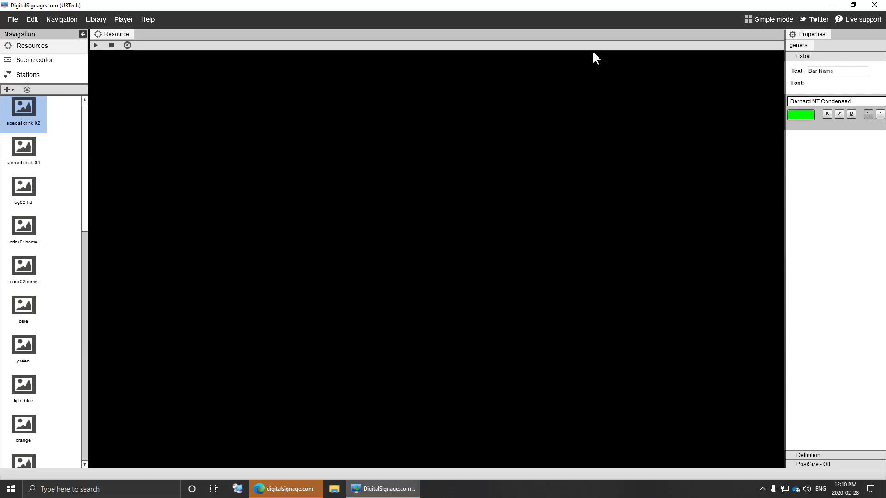
click(769, 21)
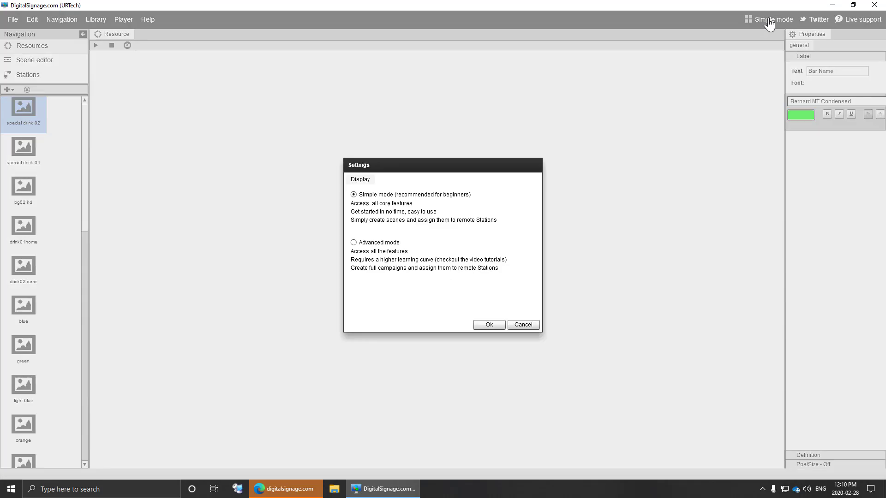
click(374, 245)
click(480, 323)
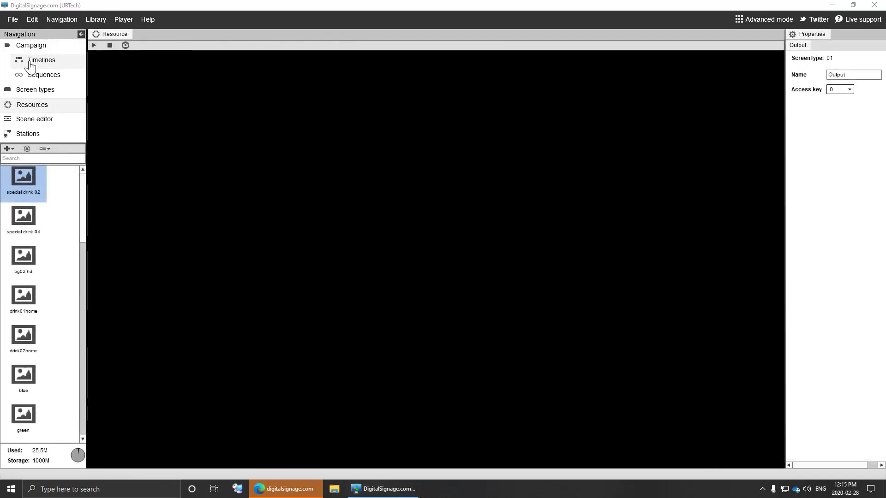
- Open Campaign > Timelines and select the Output track to show its sd3 screen properties
click(58, 19)
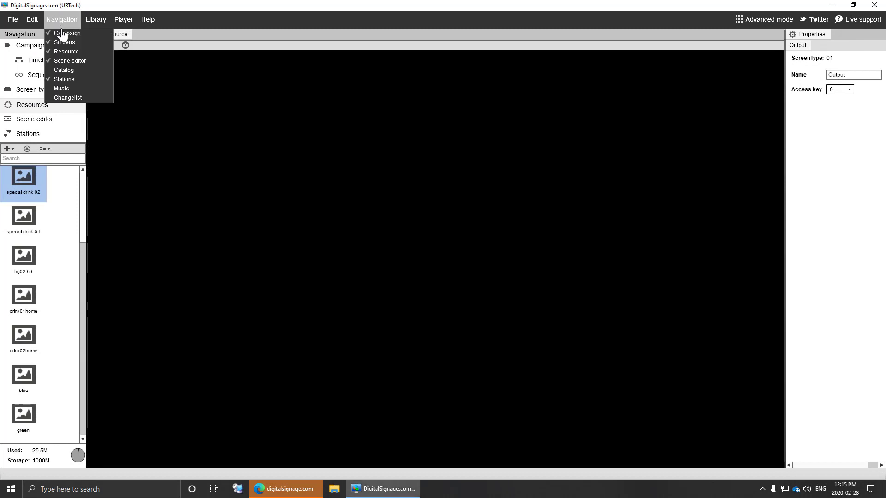
click(160, 20)
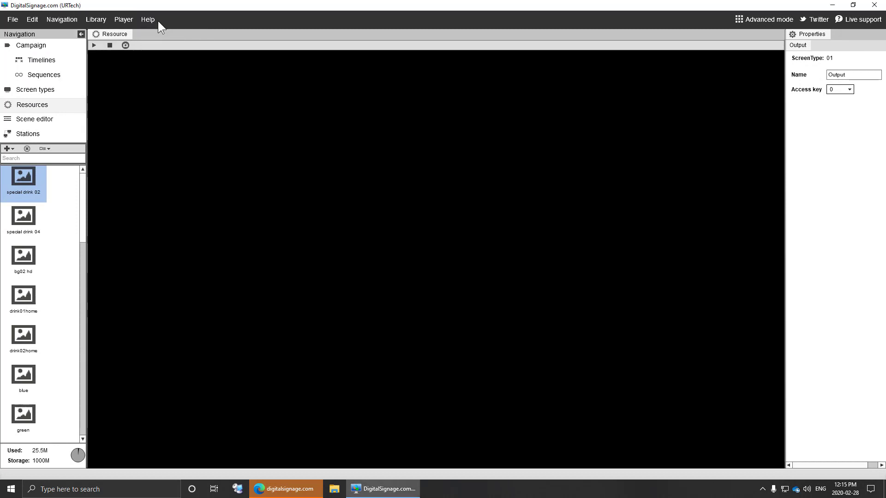
click(37, 61)
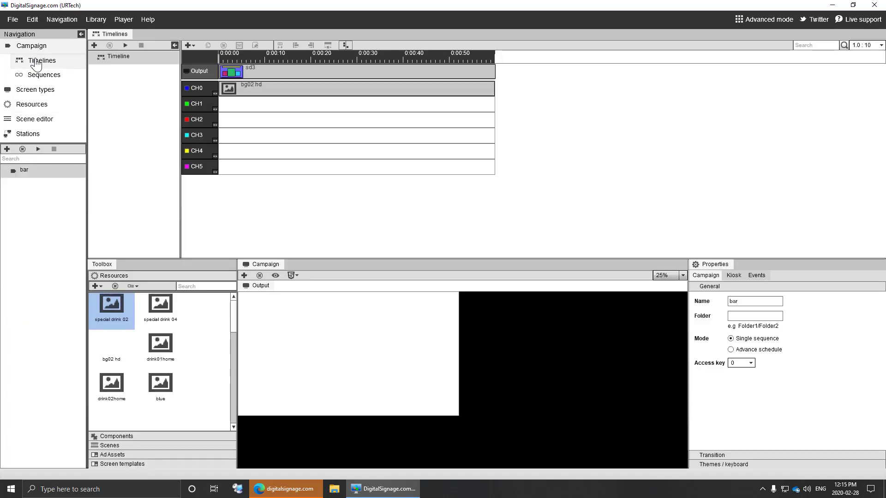
click(193, 71)
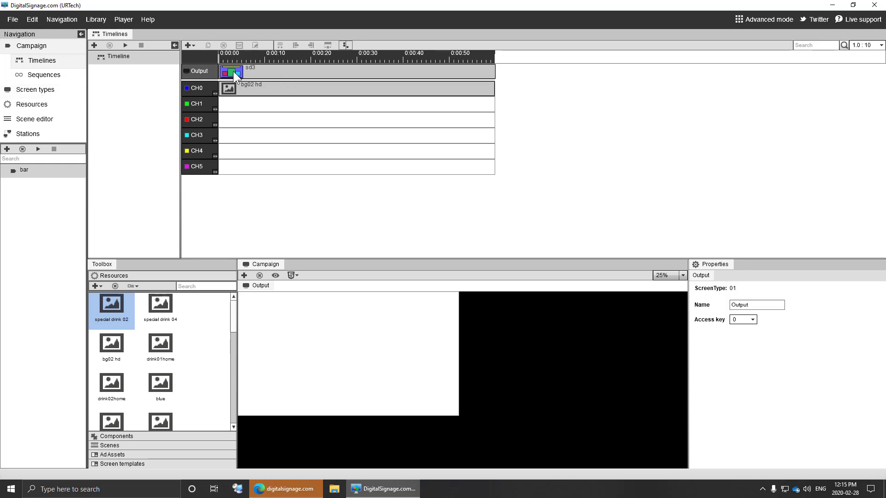
- Open Screen types and expand the sd1, sd2 and sd3 templates to inspect their divisions
click(41, 94)
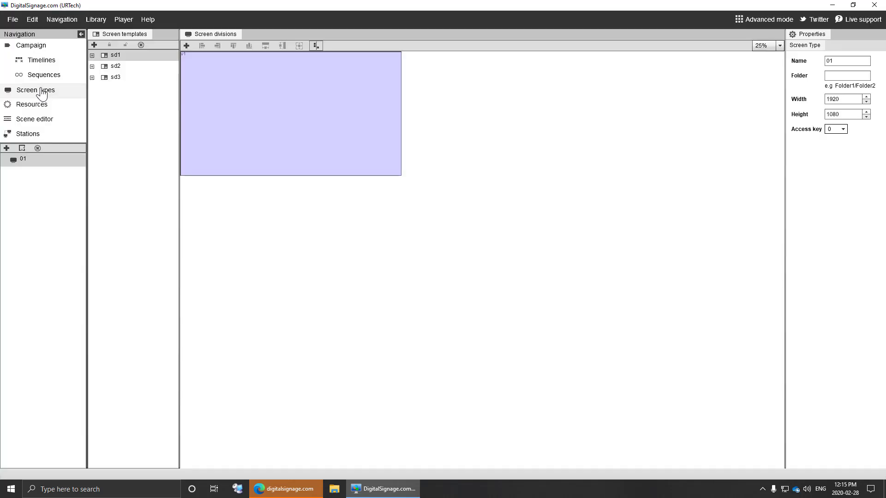
click(92, 55)
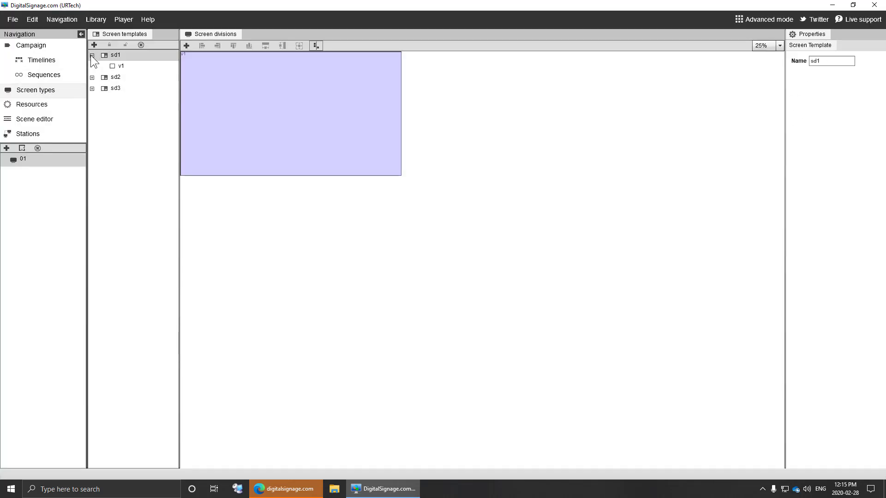
click(120, 65)
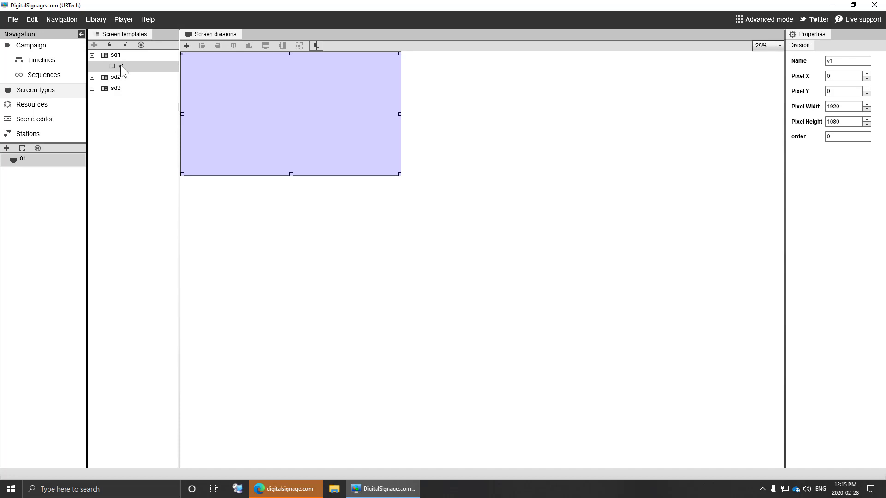
click(118, 56)
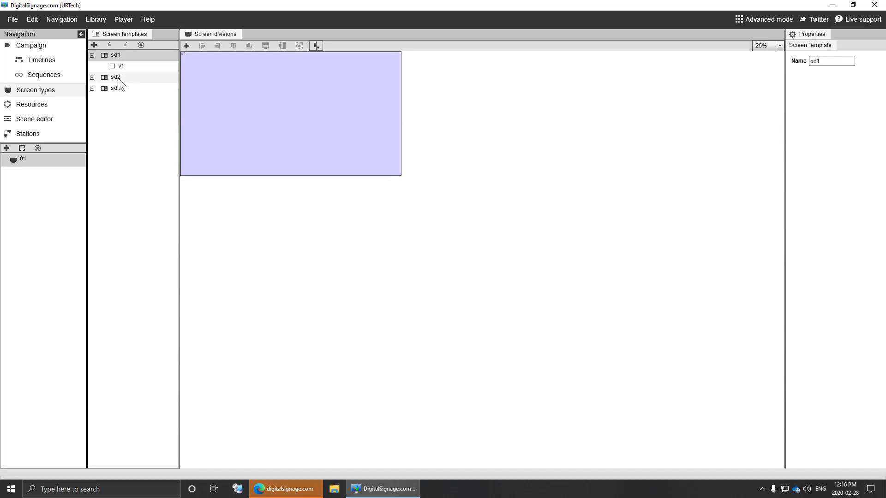
click(117, 77)
click(93, 77)
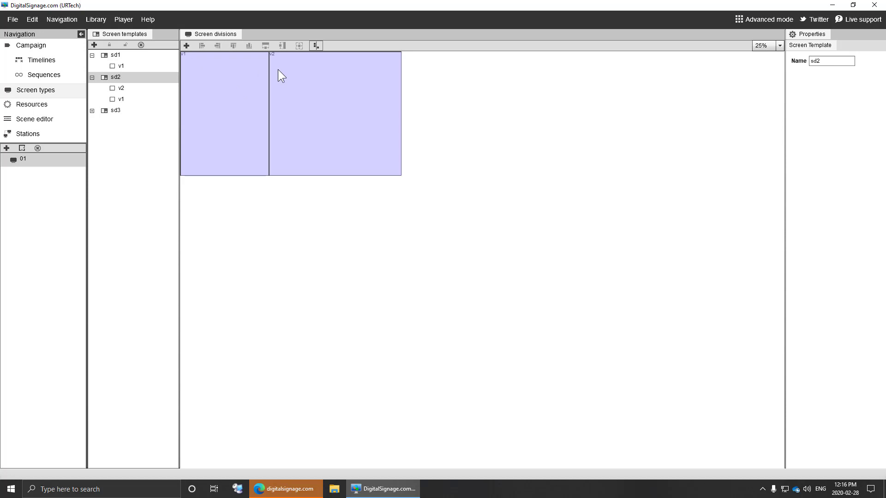
click(92, 111)
click(111, 110)
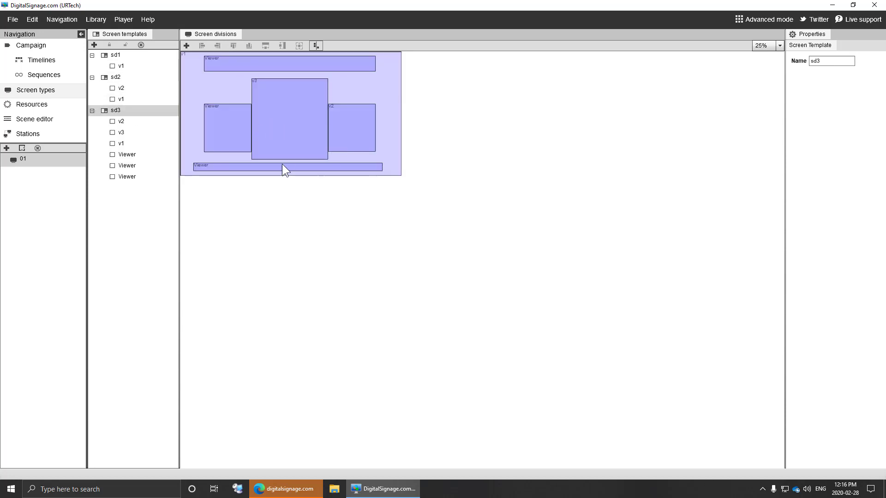
click(116, 143)
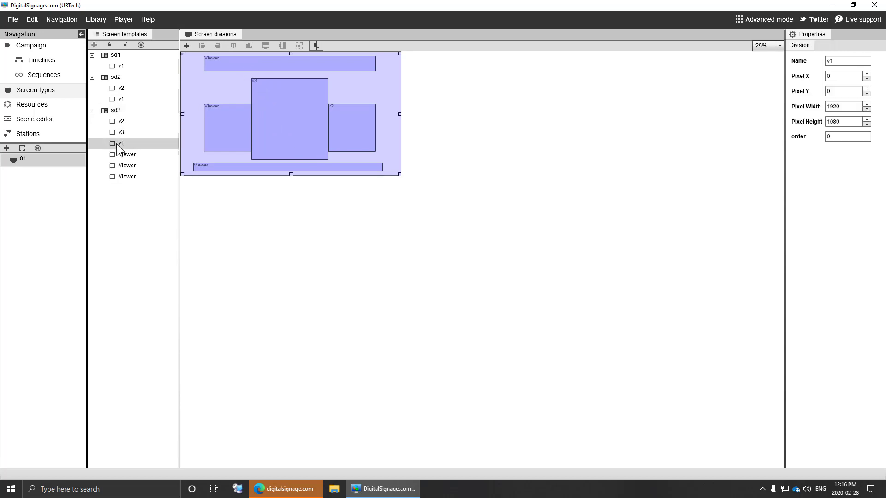
- Nudge sd3's left Viewer division up-left to X 144, Y 324, then delete it
click(215, 115)
mouse_move(222, 112)
mouse_down()
mouse_move(197, 101)
mouse_move(217, 108)
mouse_up()
right_click(229, 97)
right_click(230, 118)
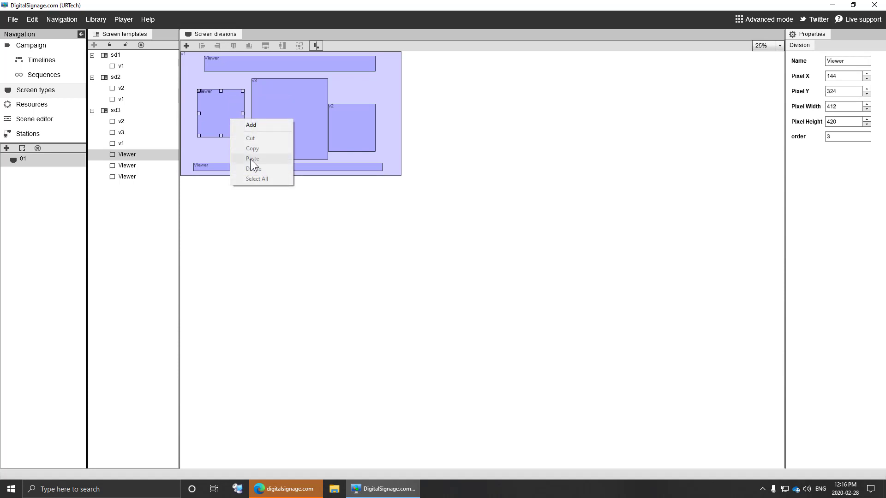
click(222, 114)
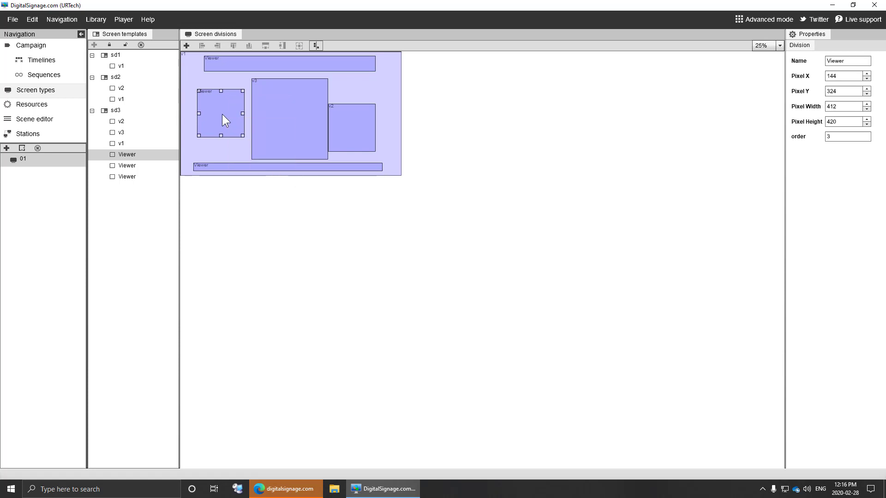
key(Delete)
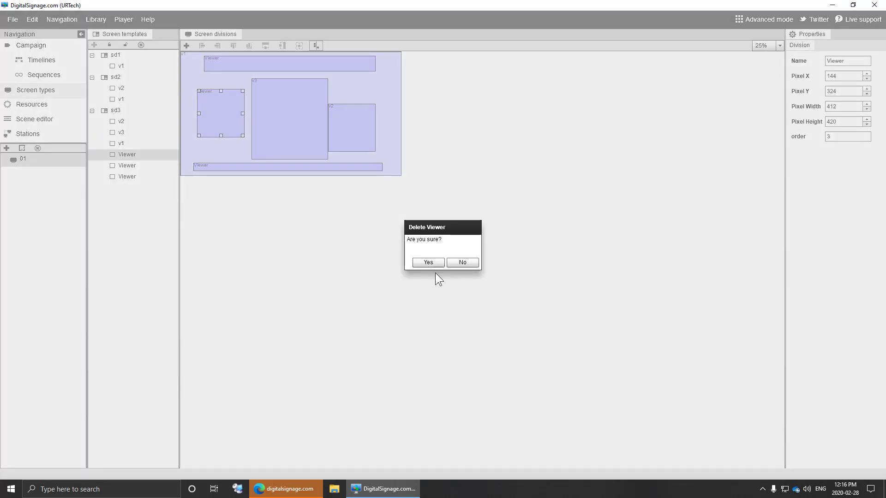
- Confirm the Viewer deletion and add a new Viewer division, moved and shrunk to fill the left gap
click(432, 262)
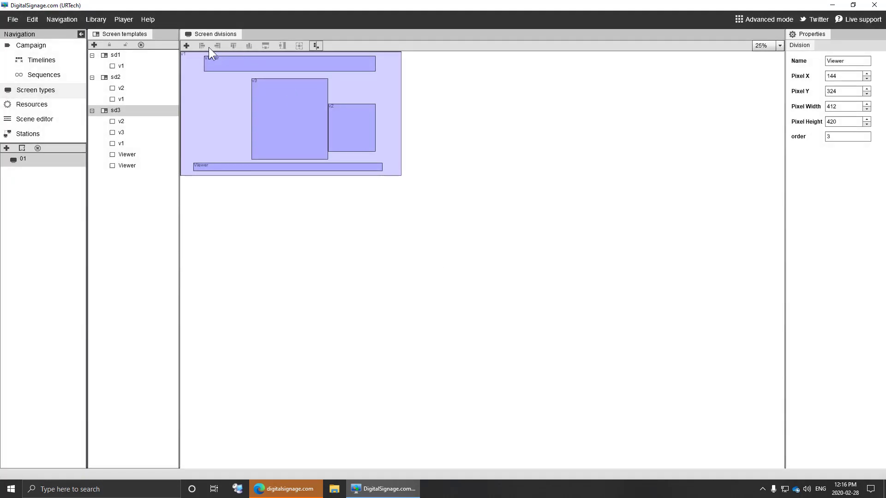
click(186, 46)
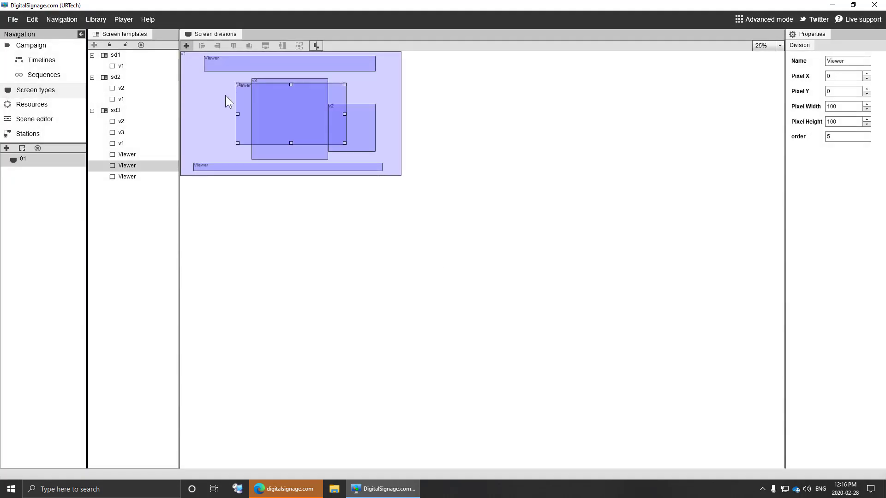
drag(262, 108, 225, 106)
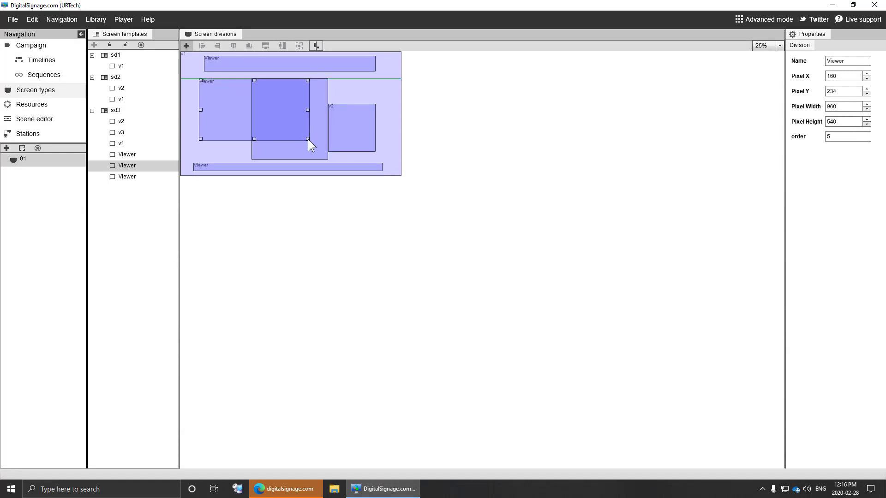
drag(308, 139, 225, 120)
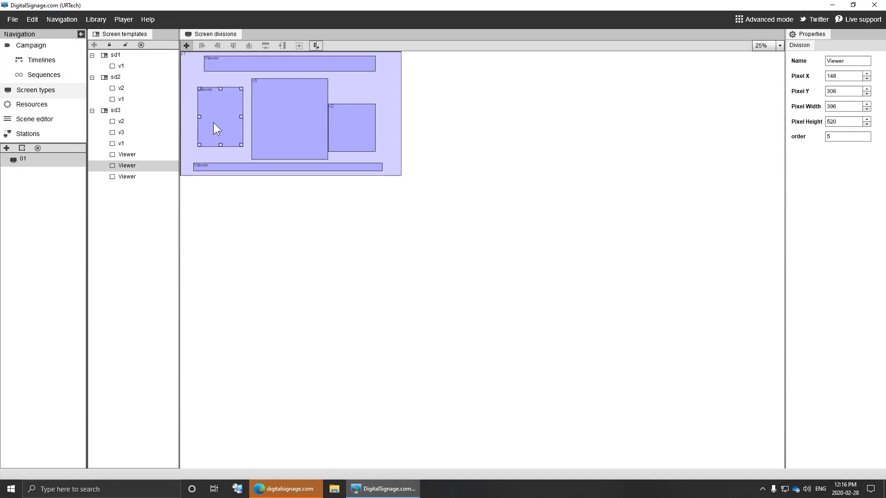
- Preview the special drink 04, bg02 hd, drink01home, drink02home, blue and green images, then open the Scene editor
click(39, 106)
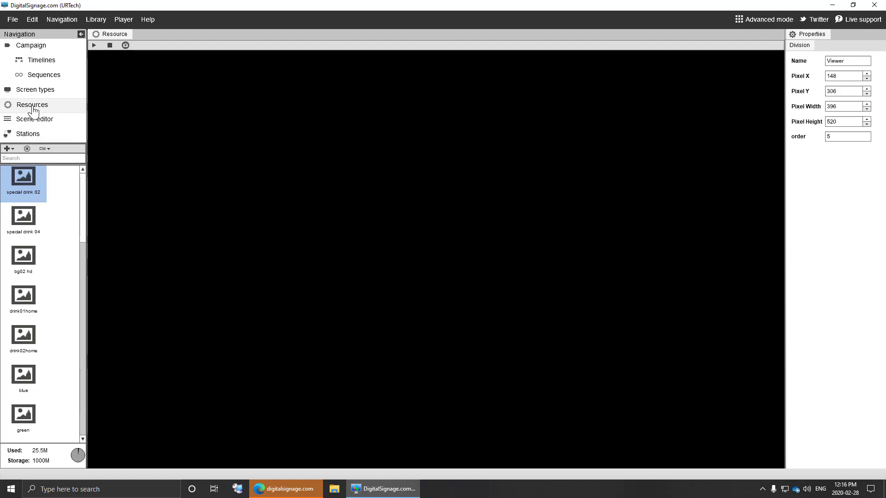
click(27, 222)
click(31, 258)
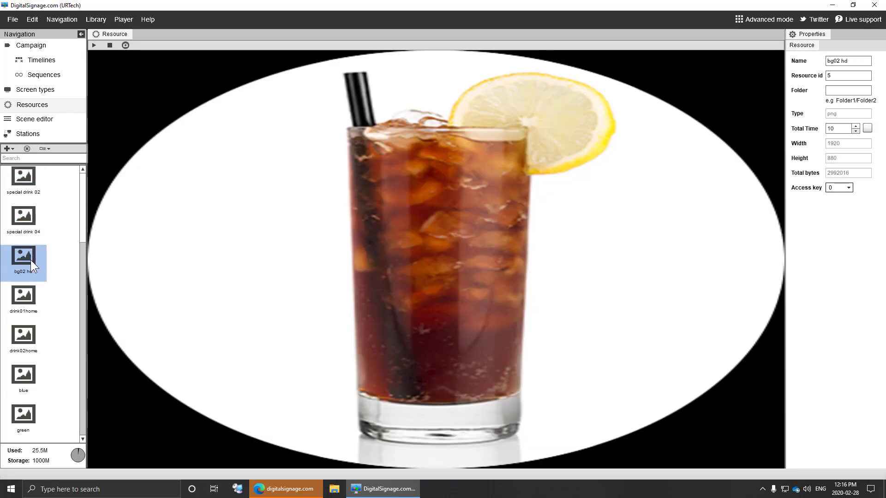
click(26, 296)
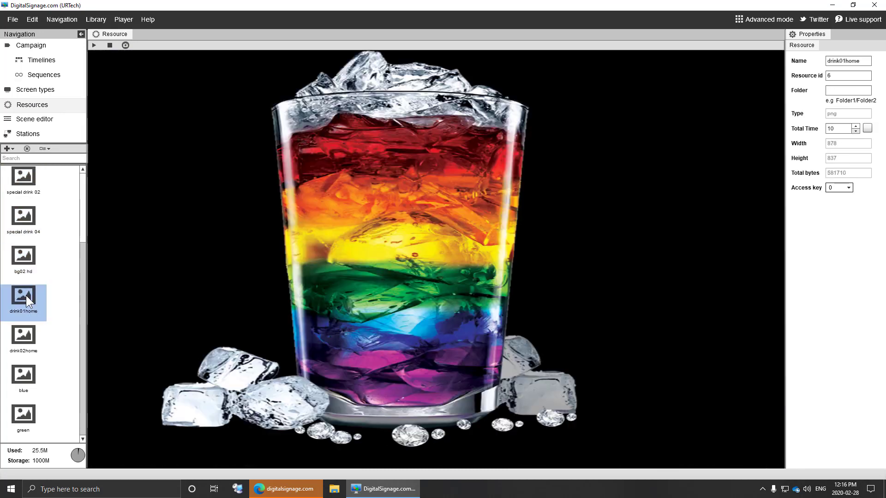
click(23, 339)
click(23, 375)
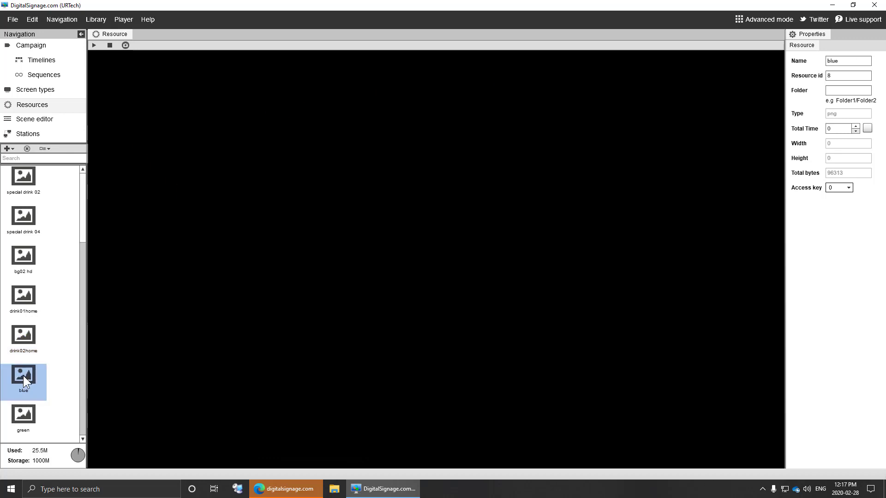
click(23, 422)
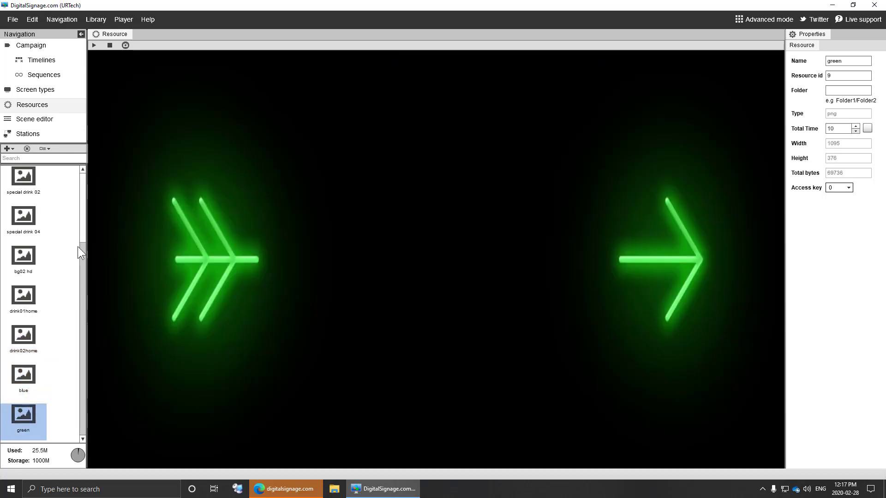
click(33, 119)
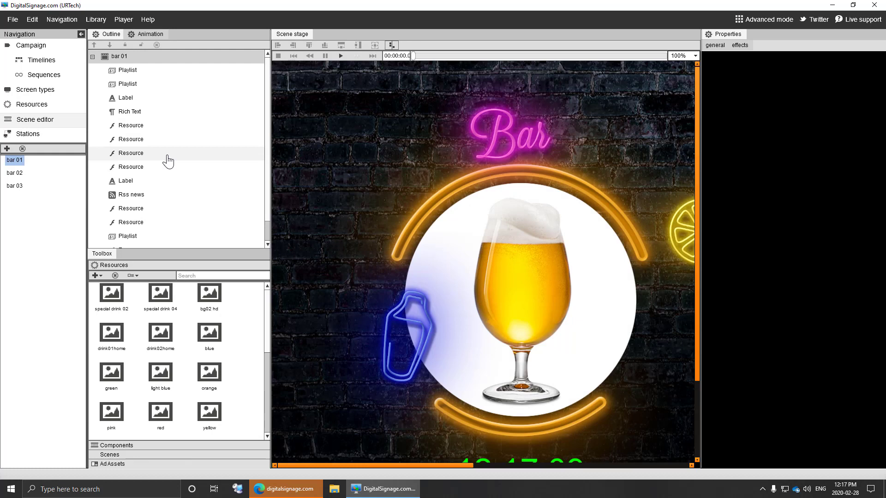
- Expand the Toolbox Components list, then open the empty Stations list
click(184, 445)
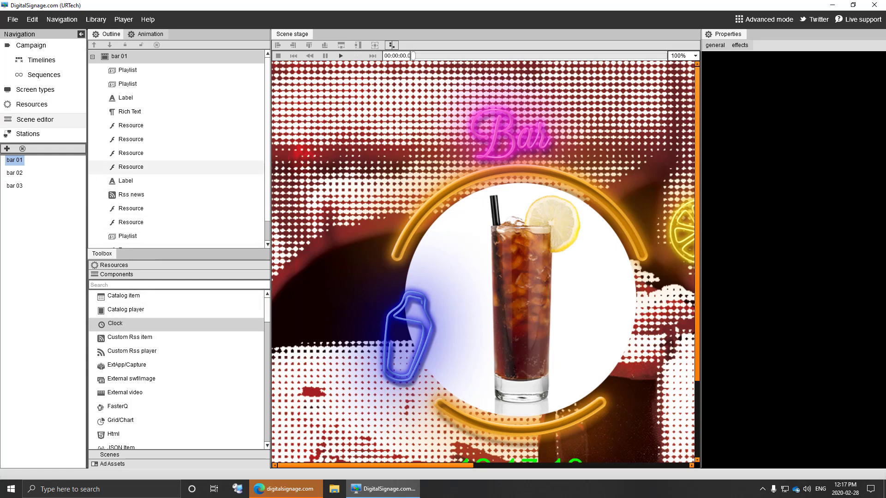
click(33, 134)
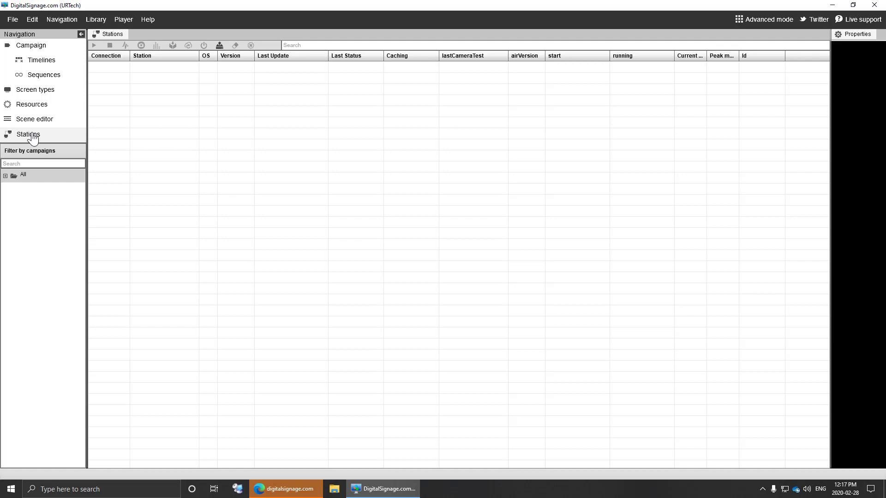
- Return to the Campaign editor and bring up the Resources image list
click(32, 47)
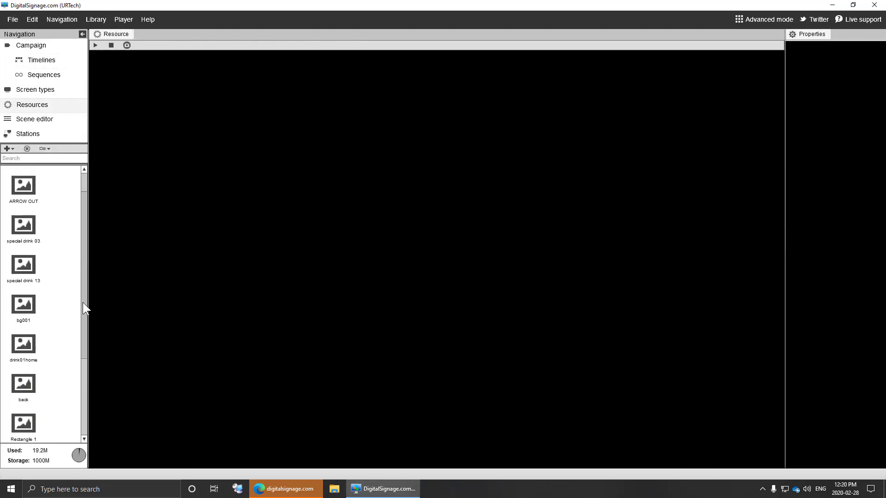
drag(83, 304, 86, 201)
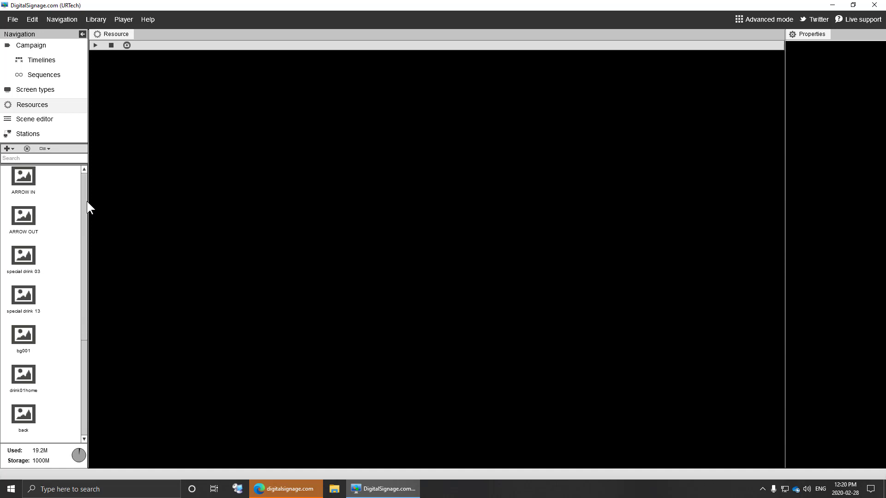
- Preview the ARROW IN and ARROW OUT image resources
click(28, 181)
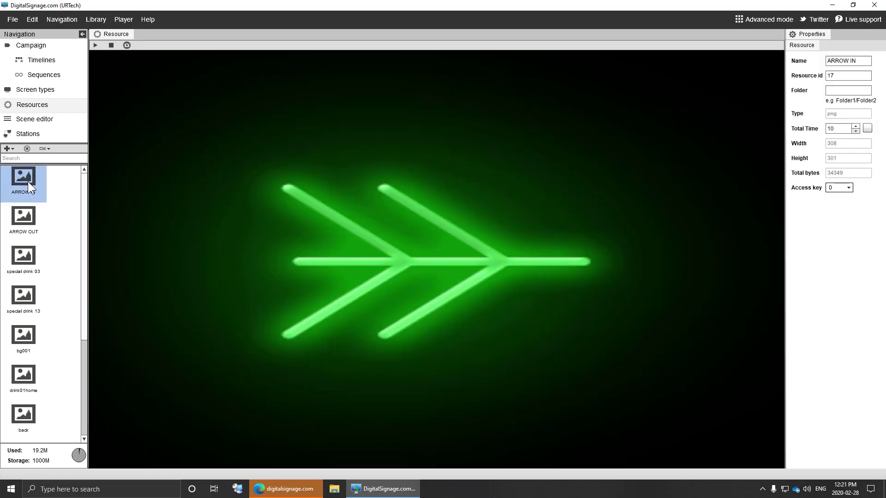
key(Down)
click(23, 175)
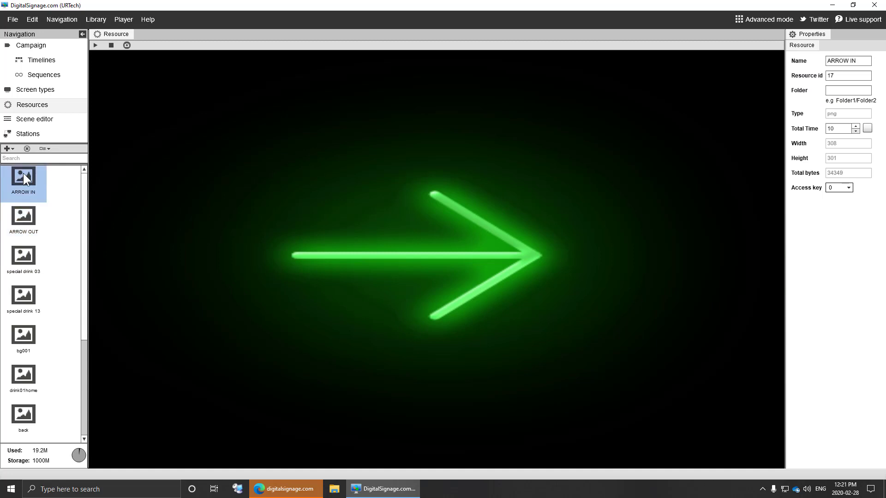
- Delete every resource down to the beer video, then widen the navigation panel for the Scene editor
scroll(81, 339, down, 2)
scroll(82, 338, down, 3)
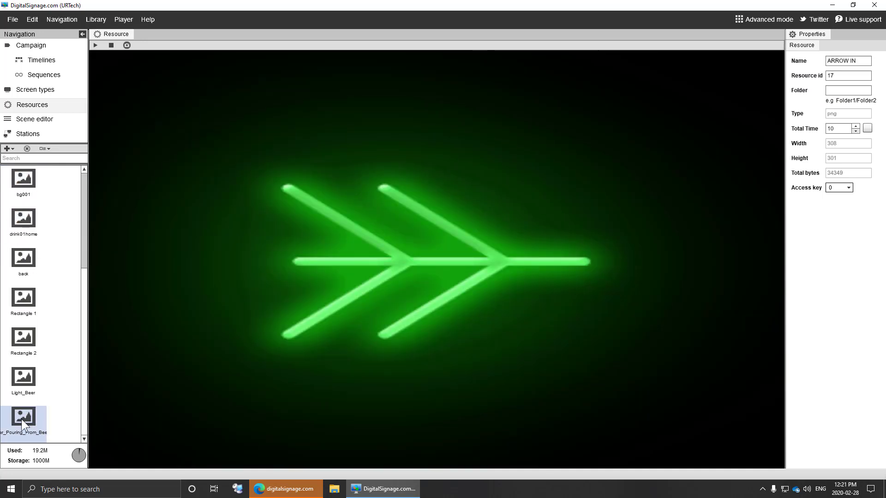
shift+click(21, 419)
click(82, 382)
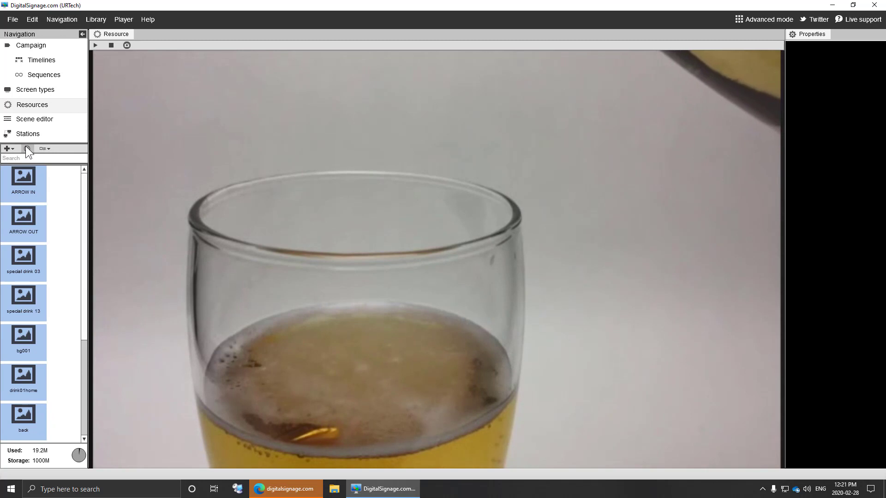
right_click(23, 190)
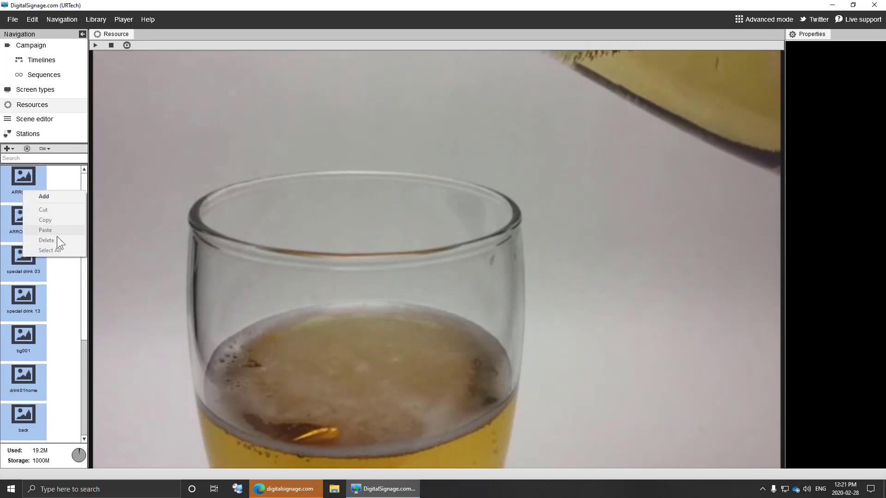
click(26, 148)
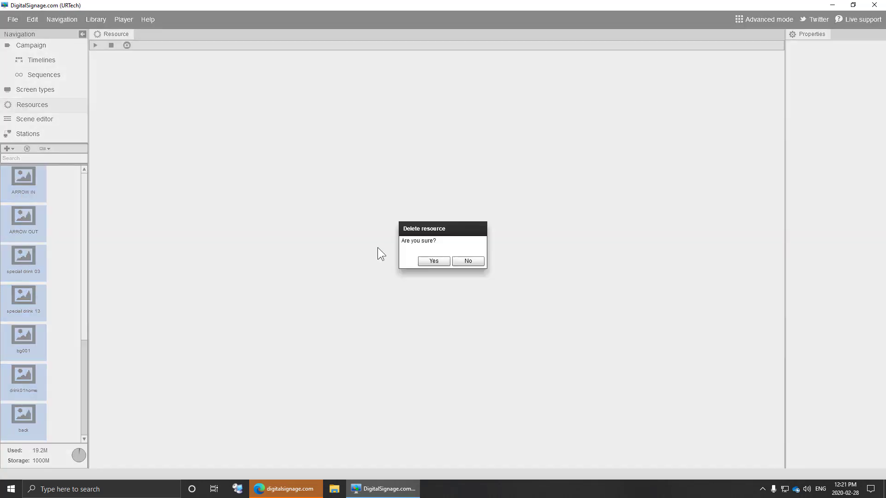
click(435, 261)
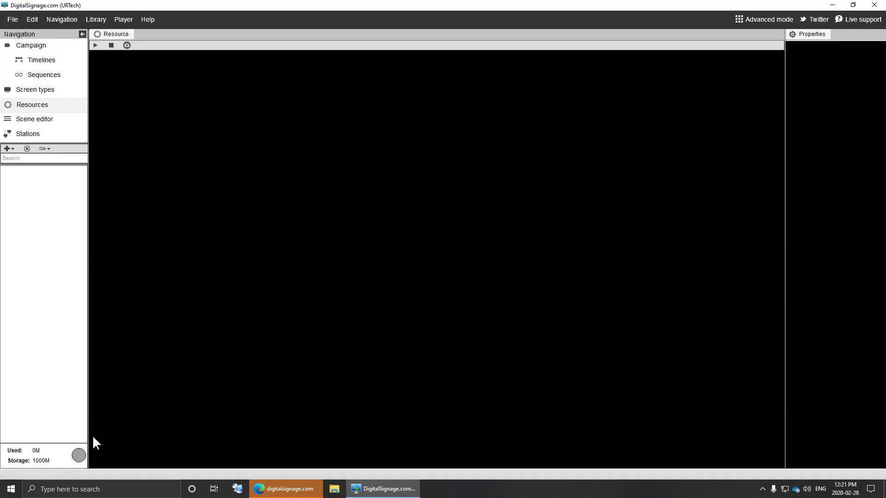
drag(89, 424, 154, 418)
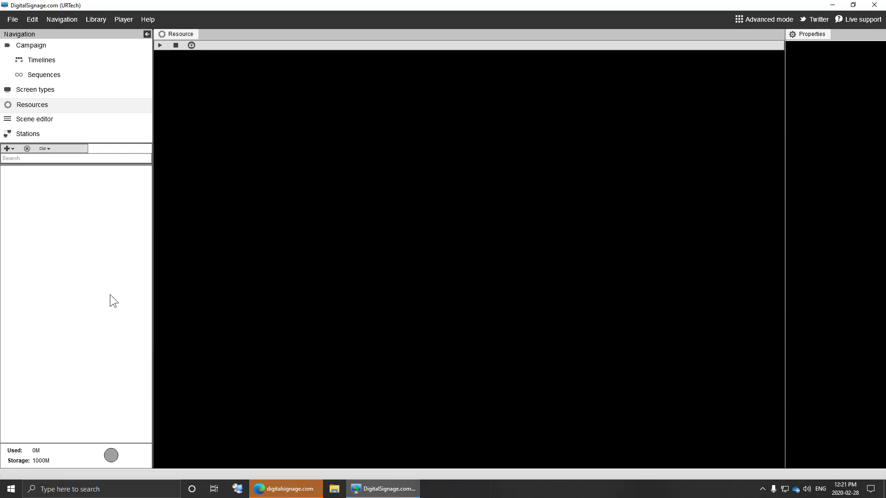
click(43, 120)
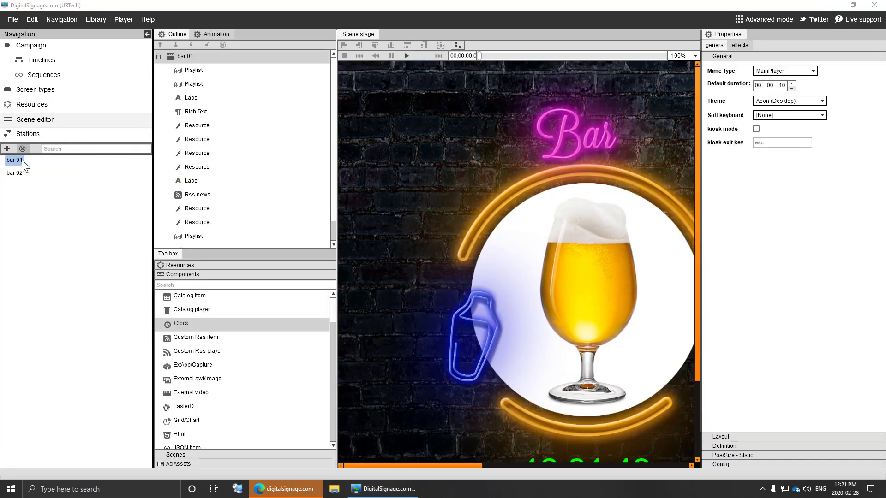
- Delete scene bar 02 with confirmation, then attempt deleting bar 01 as well
right_click(18, 173)
click(44, 240)
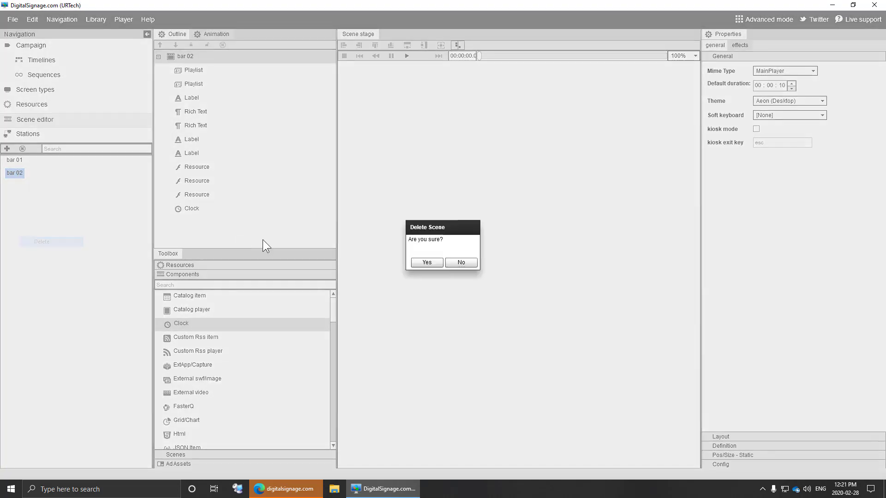
click(426, 262)
right_click(15, 158)
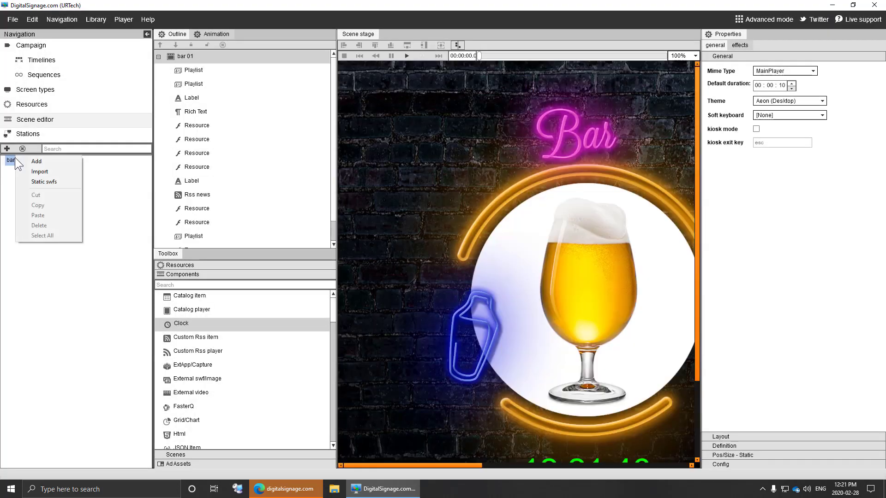
click(22, 148)
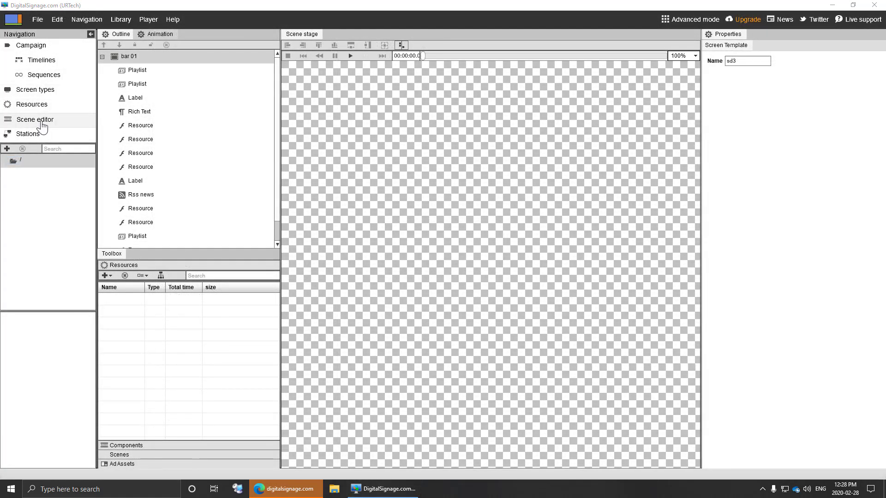
click(39, 91)
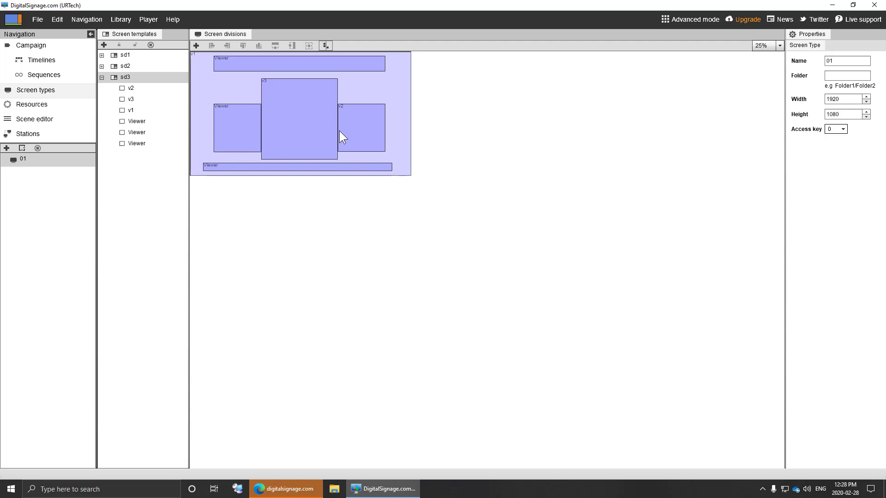
click(43, 124)
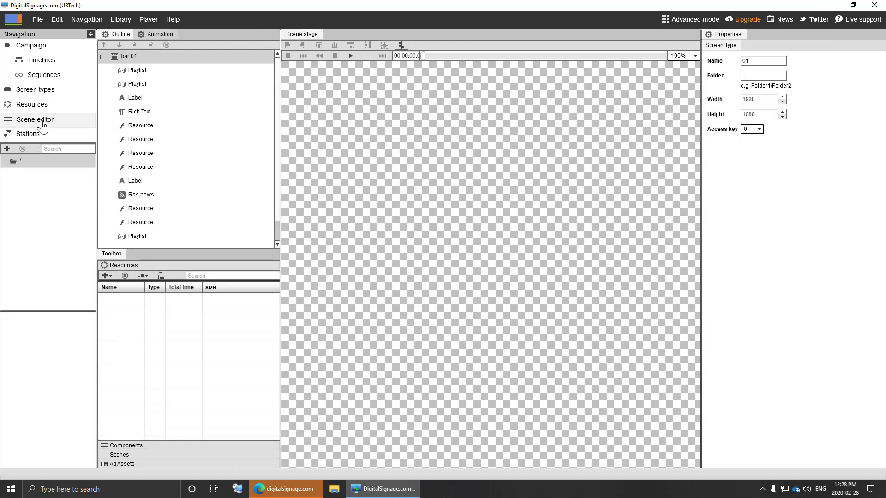
- Add a new scene labelled Test with width 500 and height 400
click(7, 149)
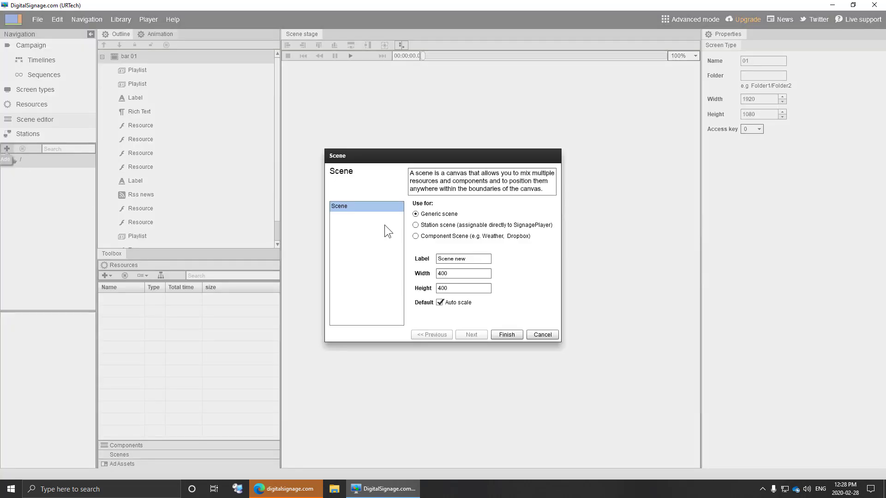
click(471, 258)
key(ctrl+a)
key(BackSpace)
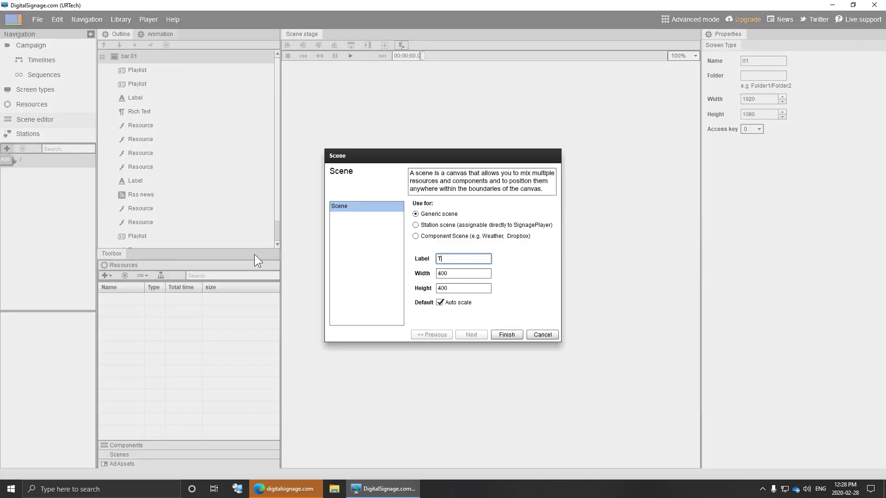
text(Test)
double_click(452, 275)
text(500)
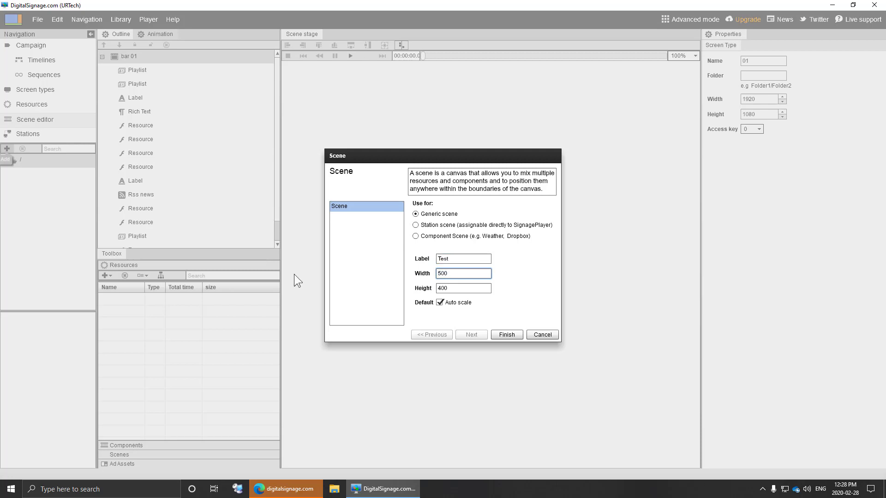
click(508, 336)
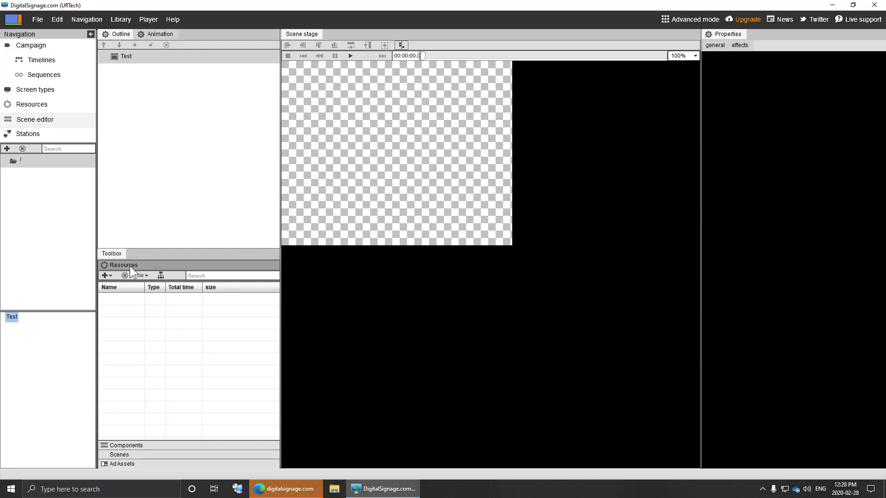
- Drag a Clock and a Custom Rss item from the Toolbox Components onto the Test stage
click(137, 446)
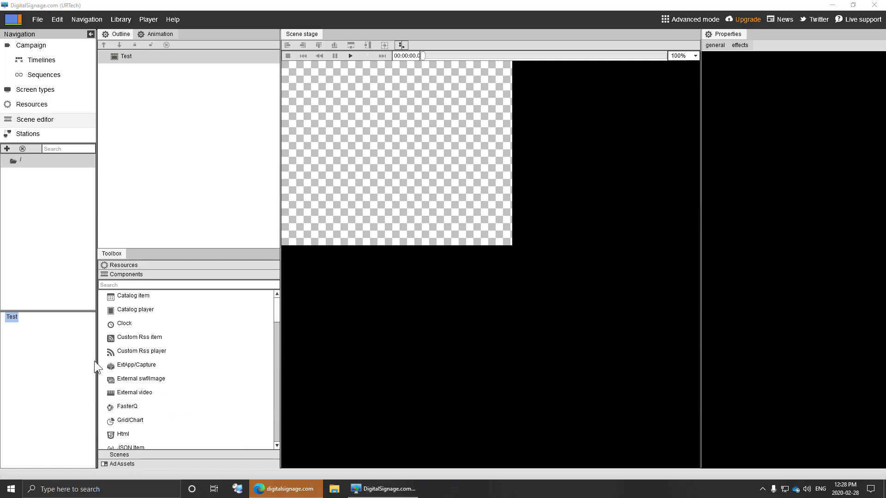
drag(134, 323, 421, 196)
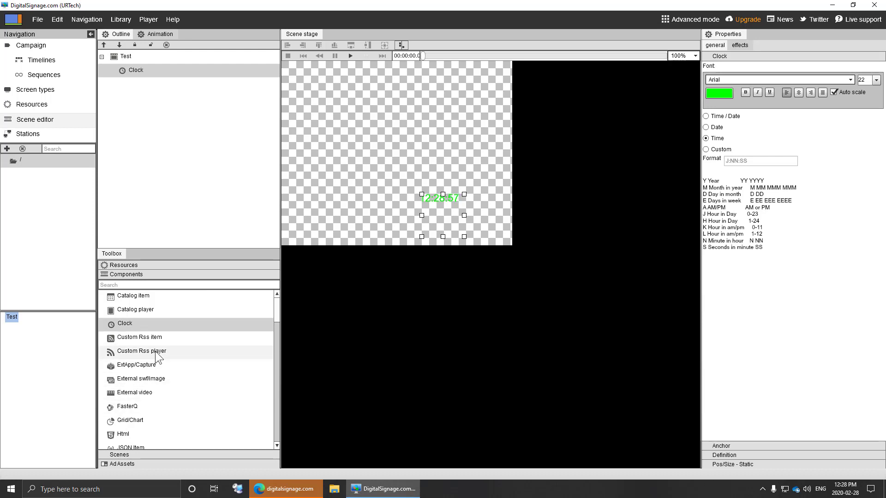
click(156, 341)
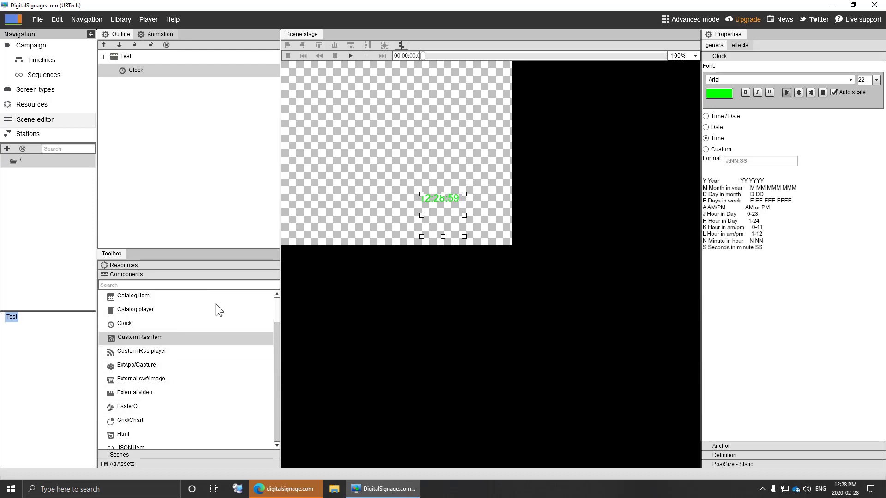
drag(219, 310, 353, 146)
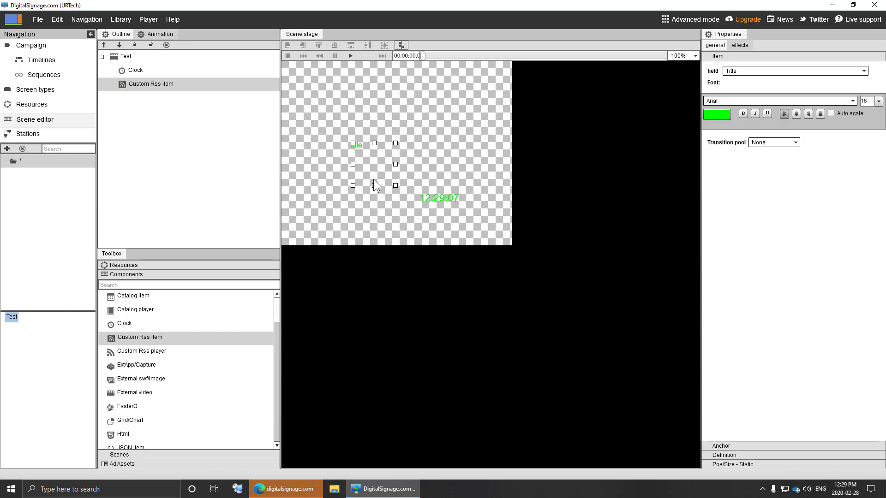
- Remove the Test scene from the scene list, confirming with Yes
right_click(10, 318)
click(37, 388)
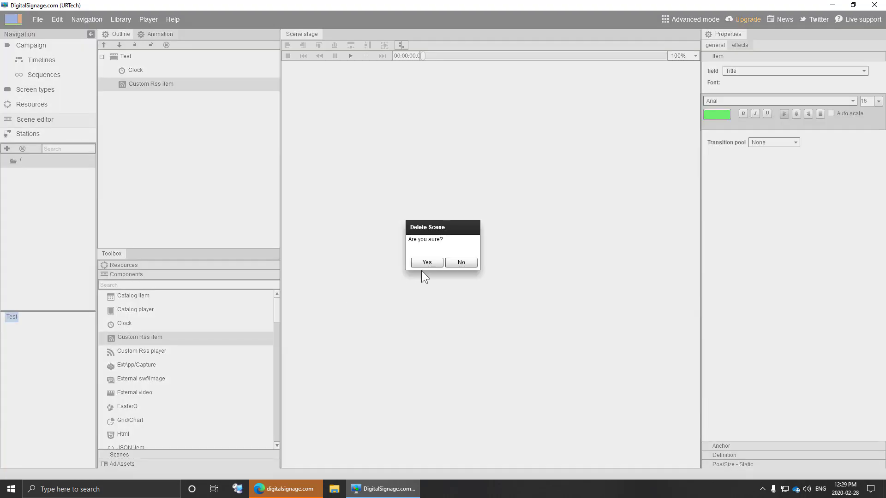
click(425, 259)
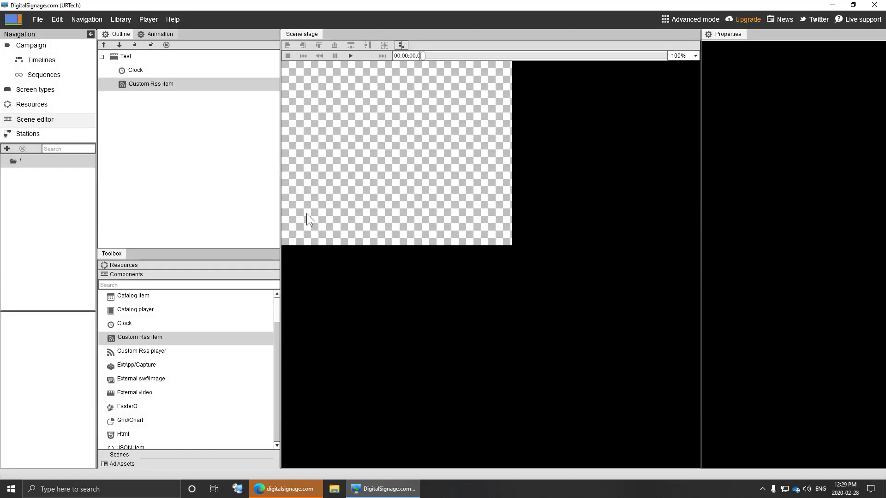
click(123, 18)
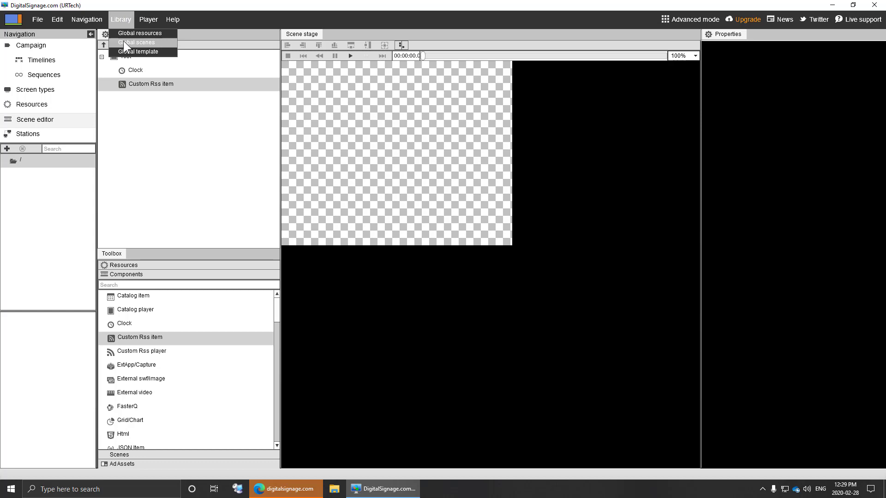
- Open the global scene library and expand the Weather folder
click(123, 42)
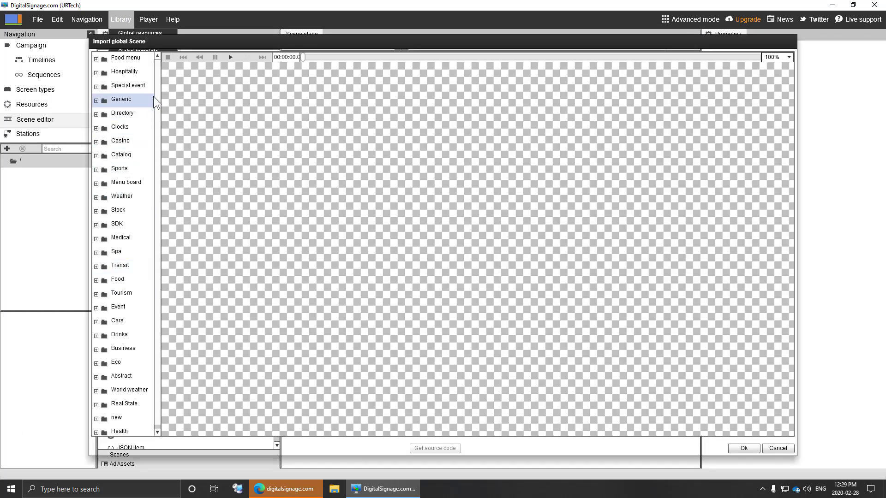
drag(155, 83, 157, 140)
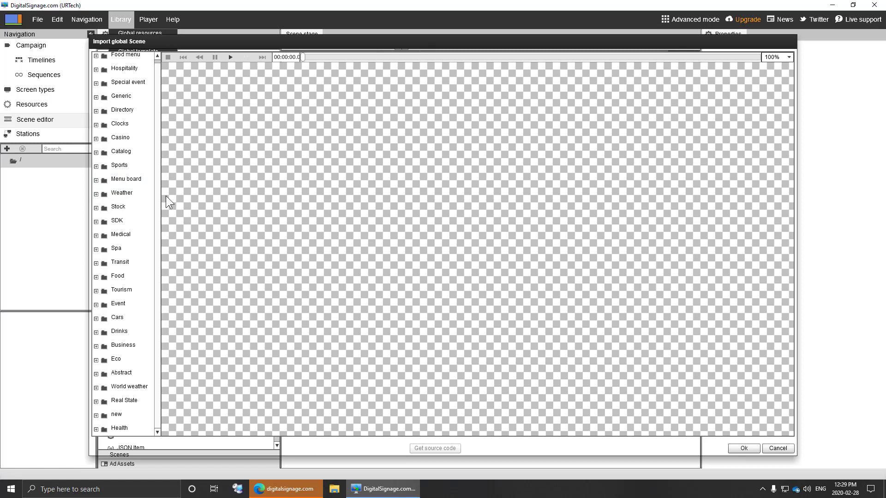
click(101, 195)
click(96, 194)
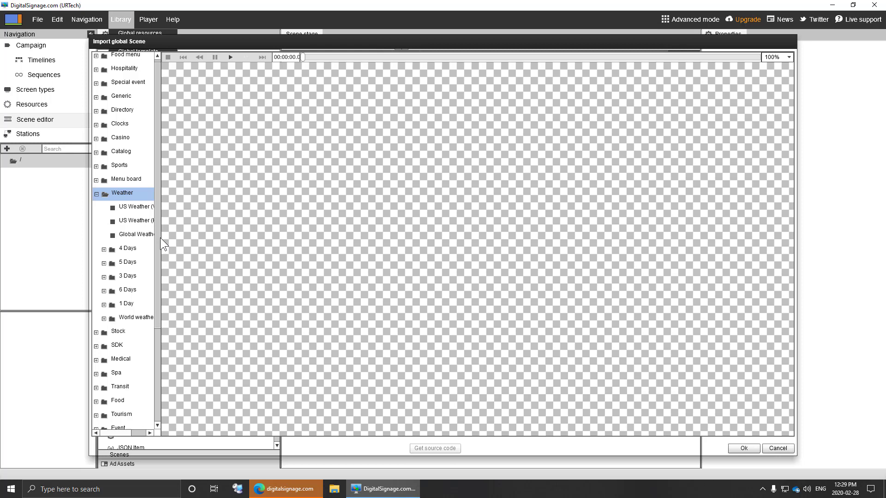
drag(157, 239, 161, 241)
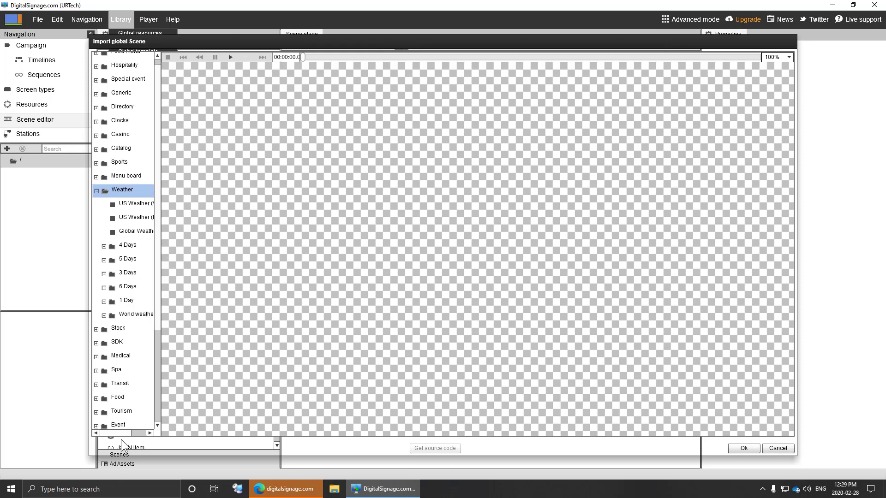
mouse_move(121, 434)
mouse_down()
mouse_move(137, 433)
mouse_move(106, 434)
mouse_up()
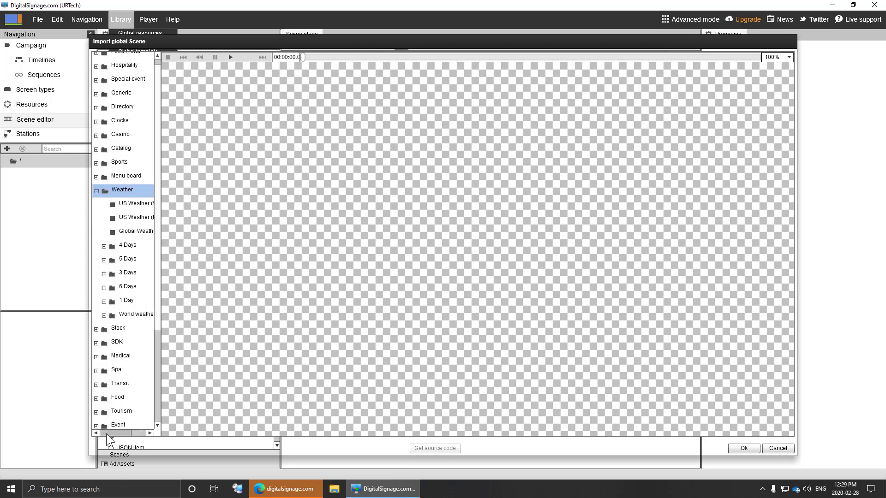
click(157, 405)
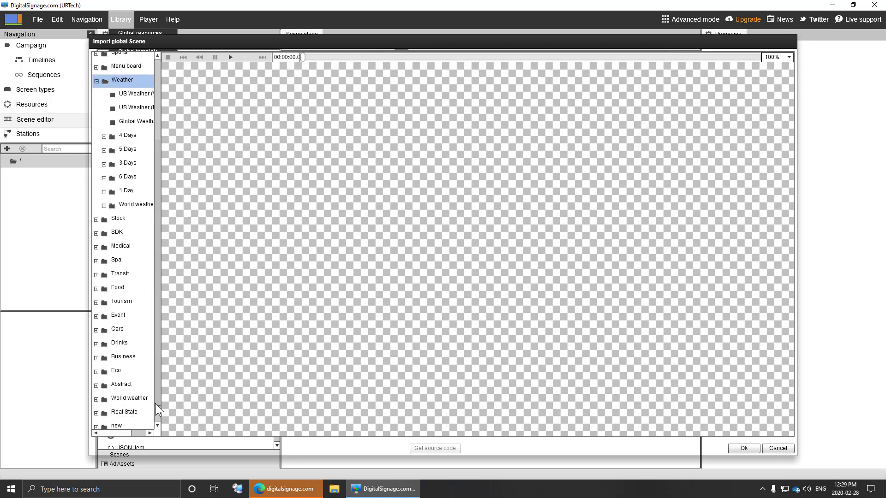
drag(155, 403, 165, 232)
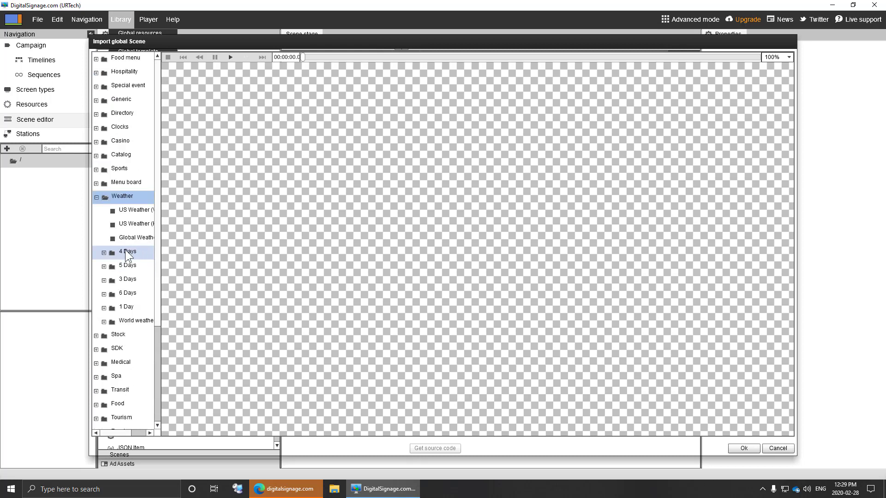
- Preview two 4 Days weather scenes, then two 5 Days weather scenes
click(104, 252)
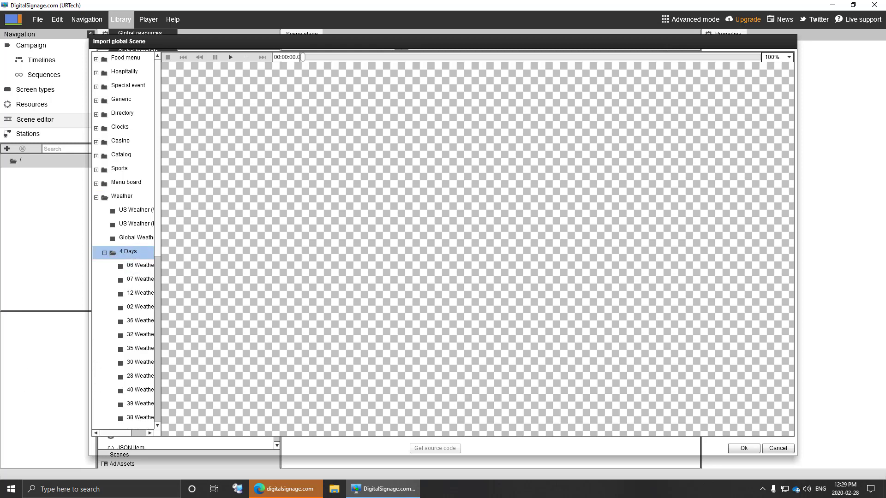
click(146, 265)
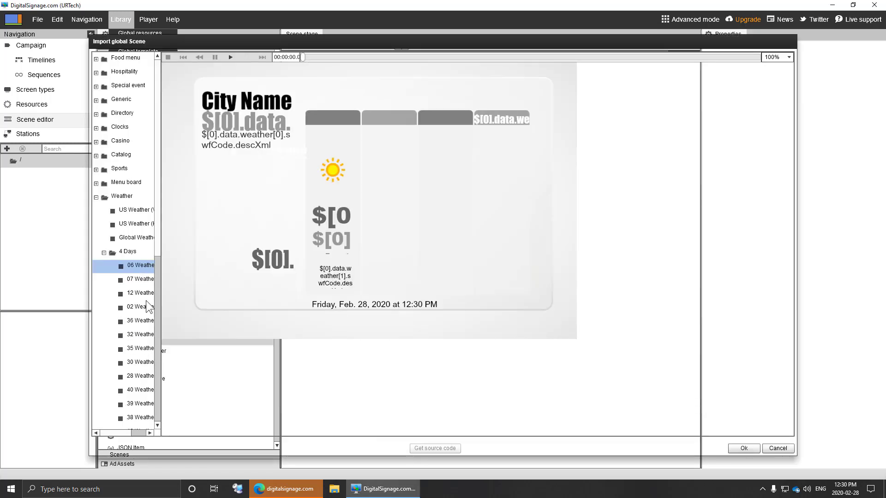
click(146, 309)
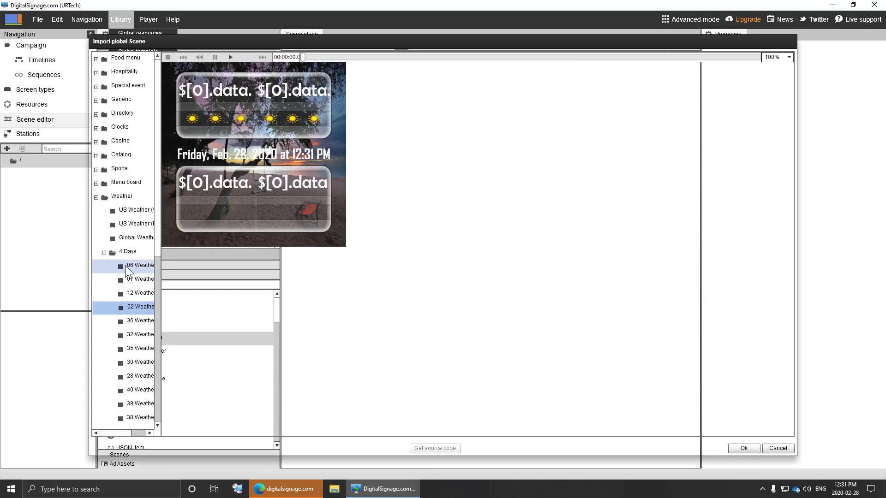
click(102, 253)
click(104, 252)
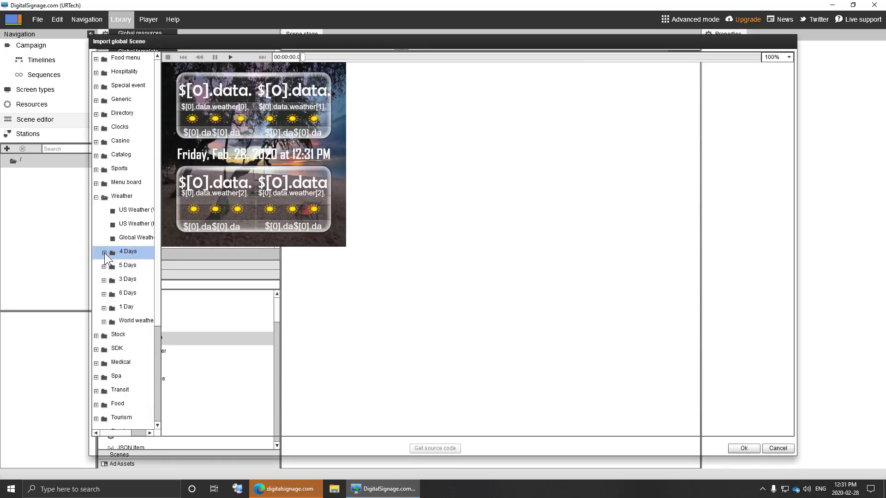
click(104, 266)
double_click(138, 293)
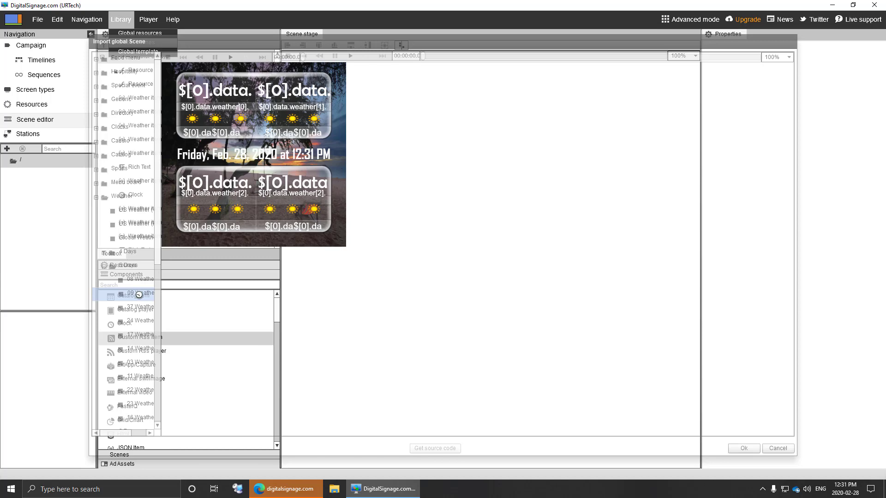
click(139, 307)
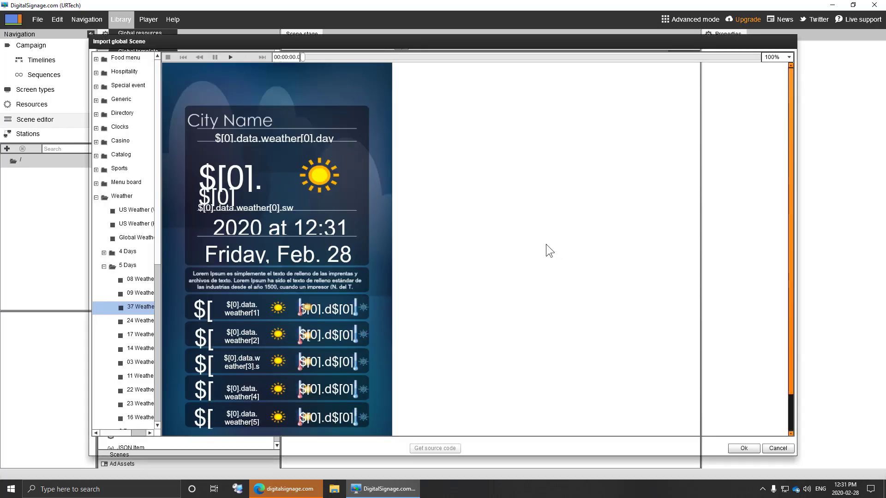
- Play the 37 Weather 5 Days preview, then import it with Ok
click(229, 58)
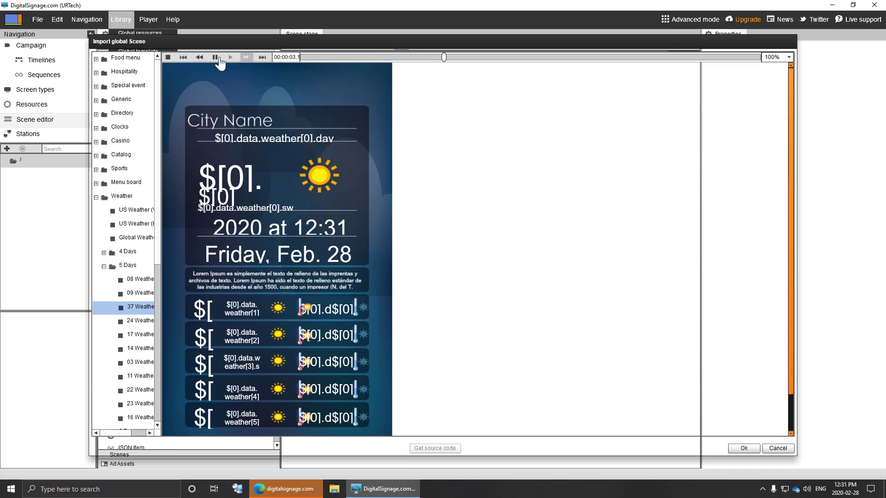
click(751, 447)
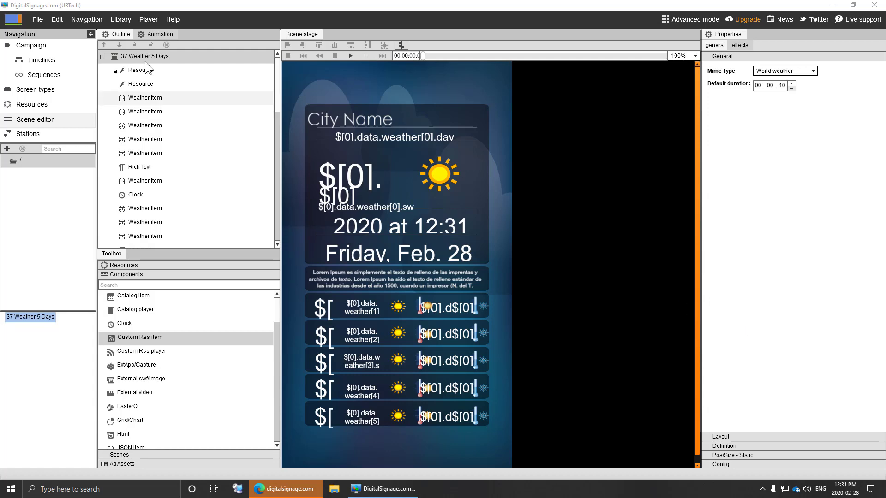
- Save and upload the campaign, ignoring the empty timeline warning
click(38, 21)
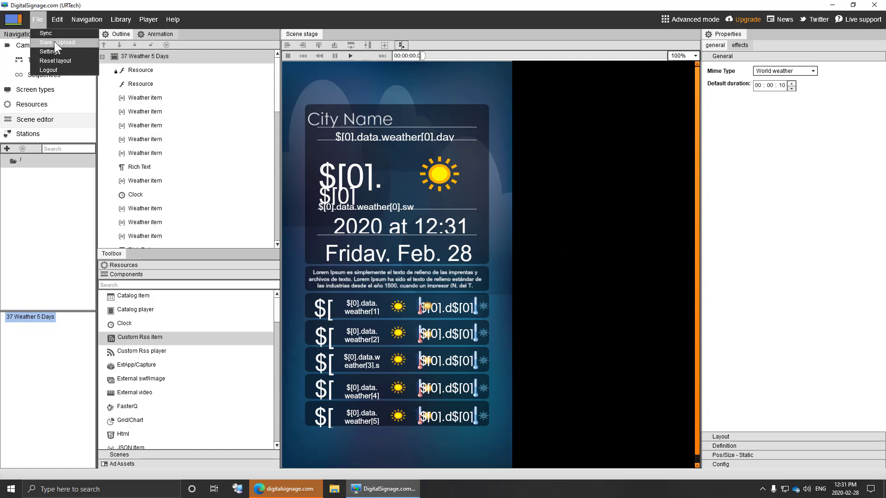
click(54, 41)
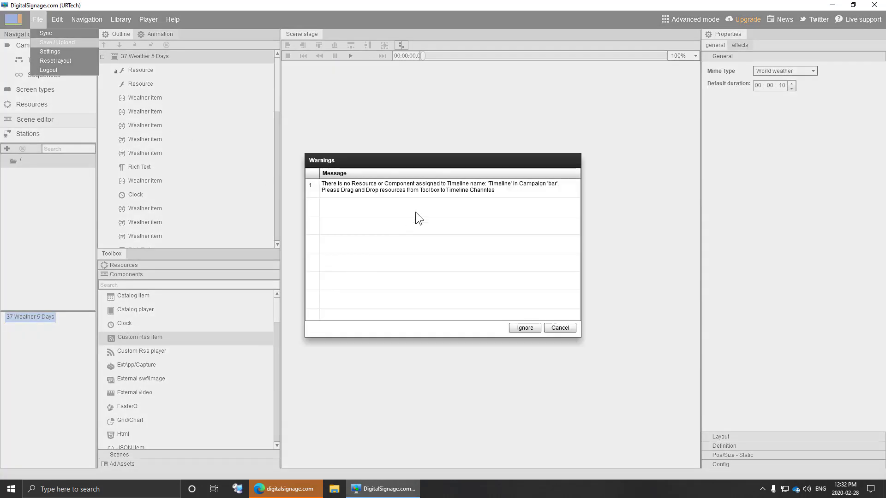
click(525, 328)
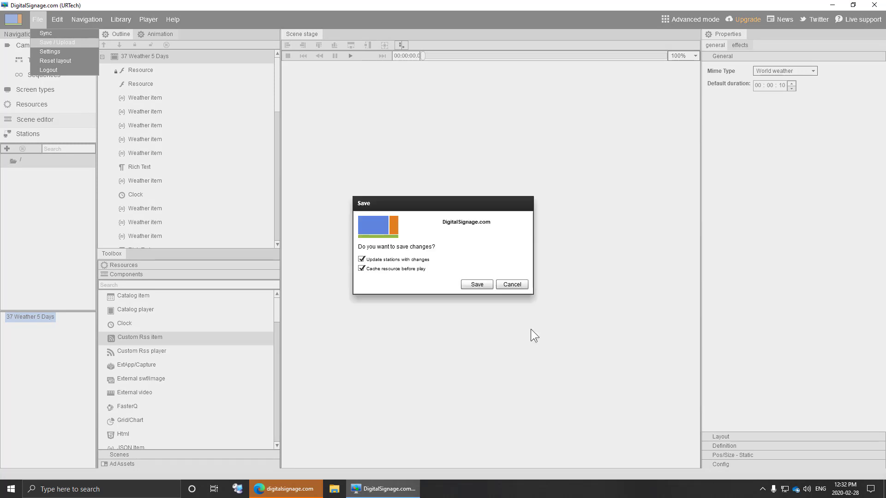
click(478, 284)
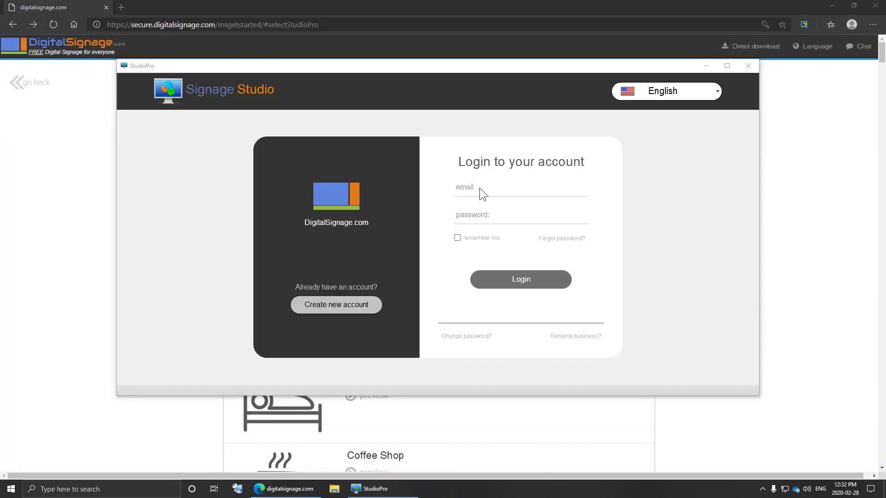
- Sign back in with the account e-mail and password, then maximize the studio window
click(479, 188)
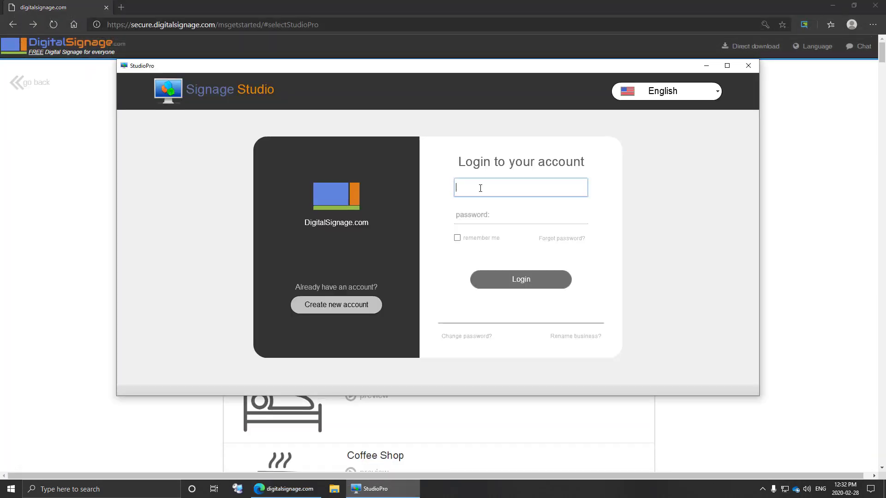
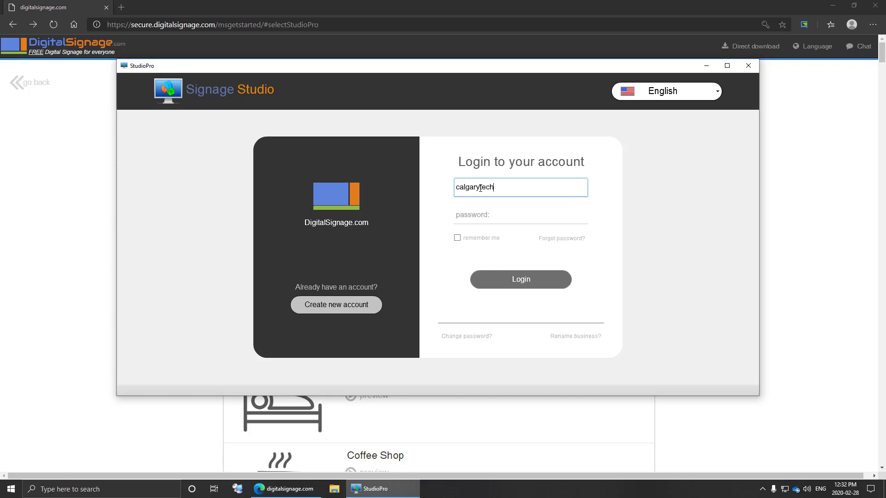
key(Tab)
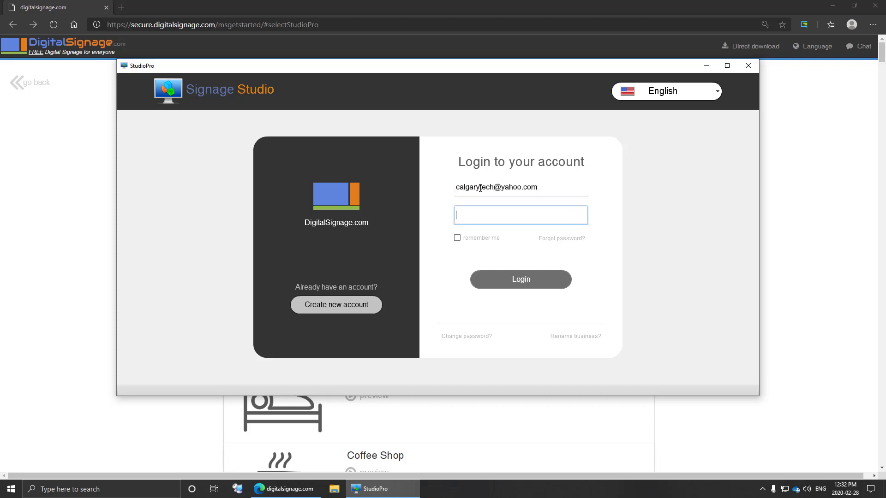
text(*****)
key(Return)
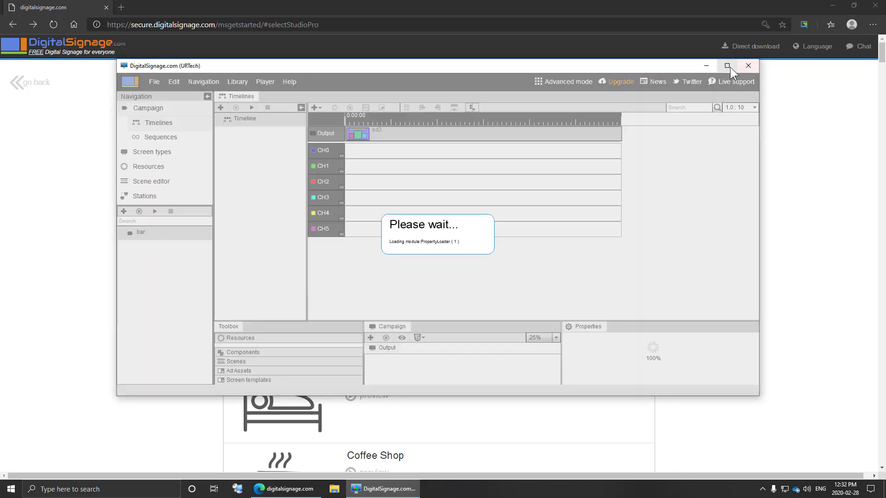
click(726, 65)
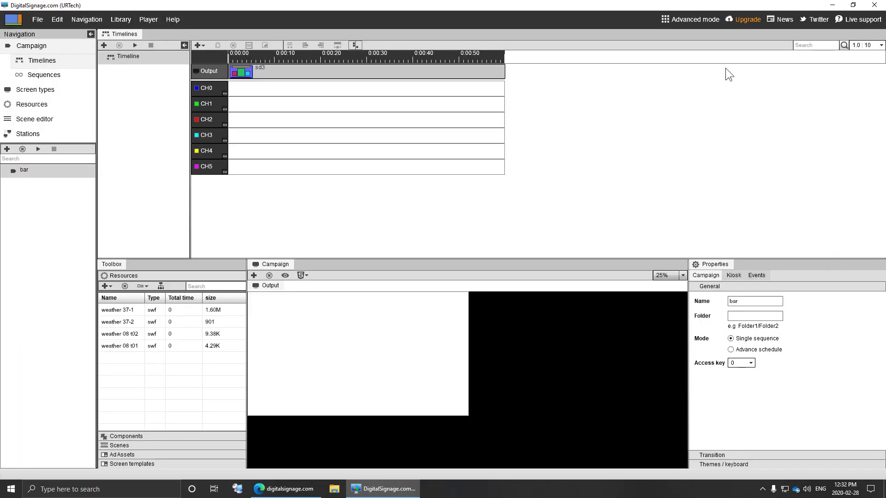
- Review the uploaded weather resources, then go back to the Scene editor
click(29, 105)
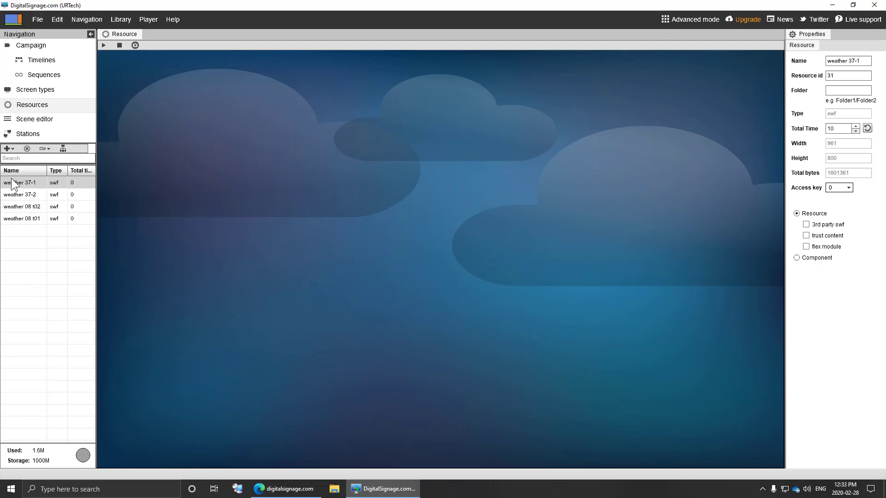
click(29, 121)
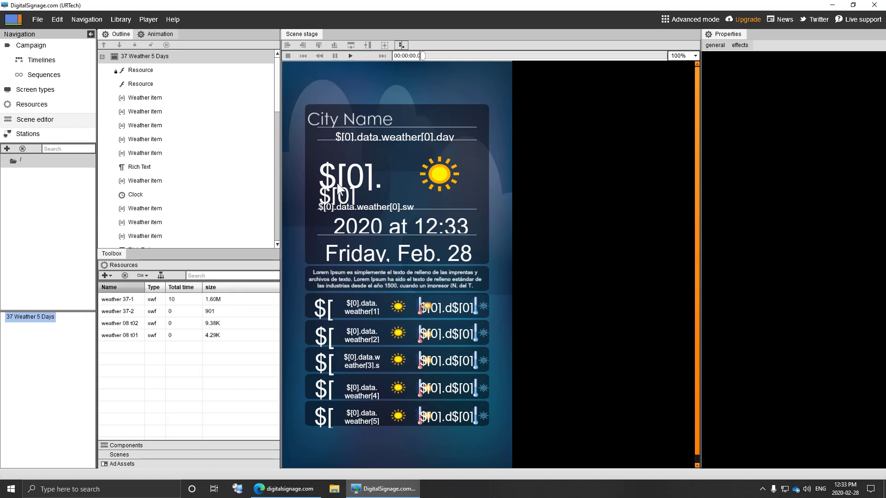
- Make the City Name heading text blue and bold
click(360, 118)
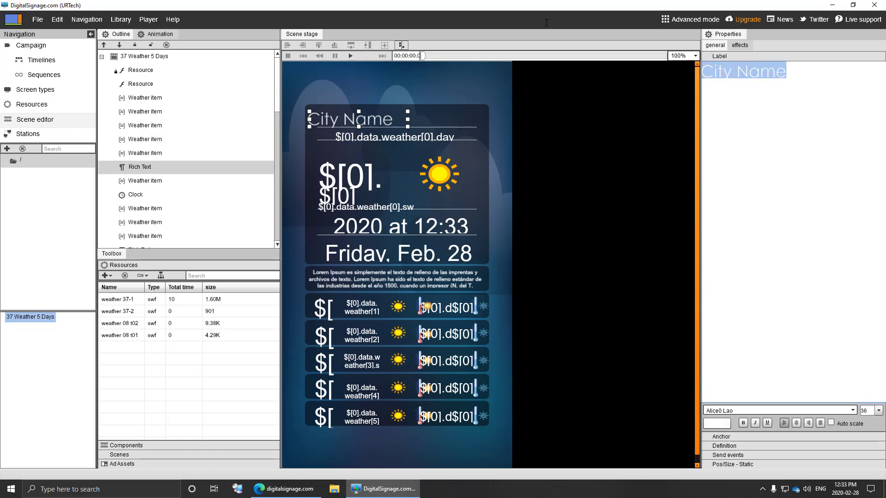
click(762, 199)
key(ctrl+a)
click(727, 425)
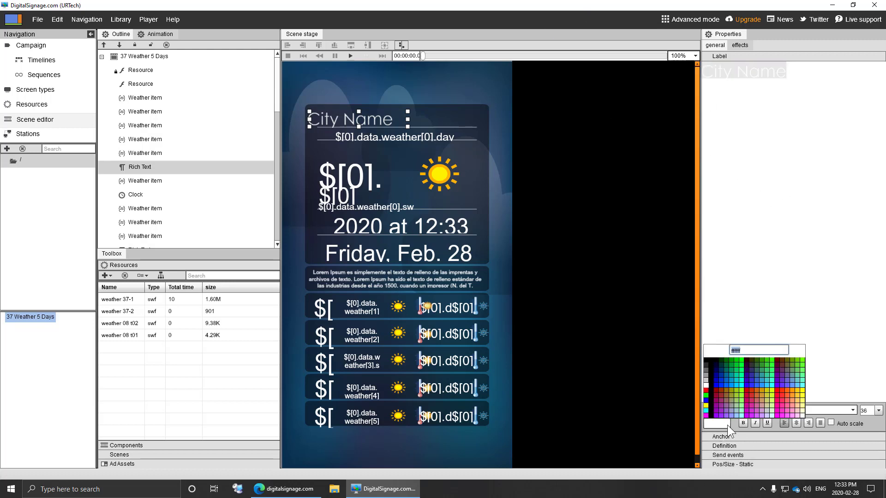
click(719, 383)
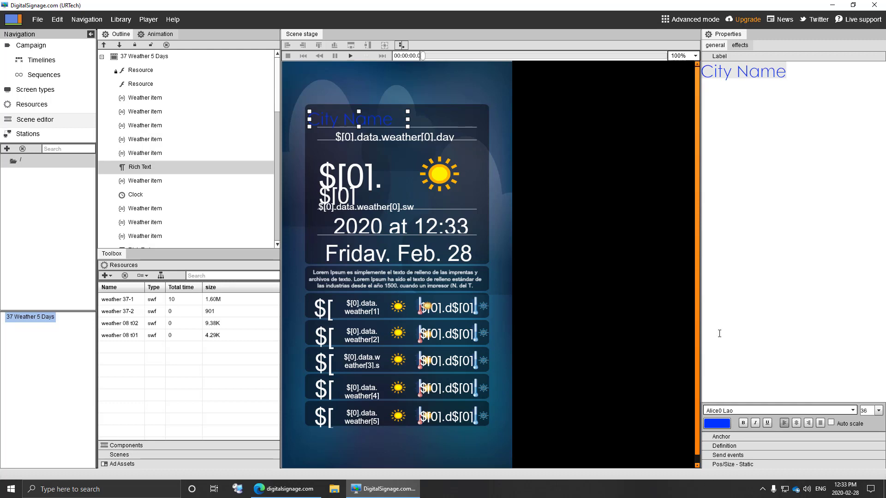
click(743, 424)
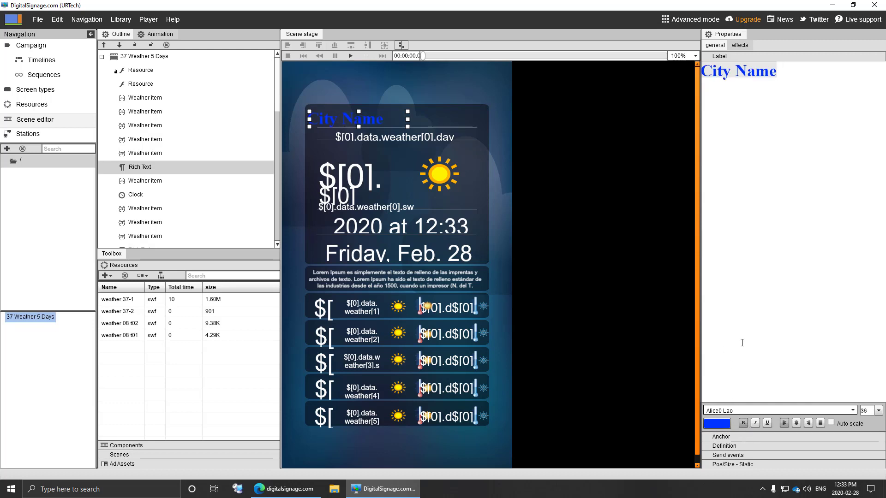
- Delete the time clock and the 'Friday, Feb. 28' date clock, confirming each
click(383, 223)
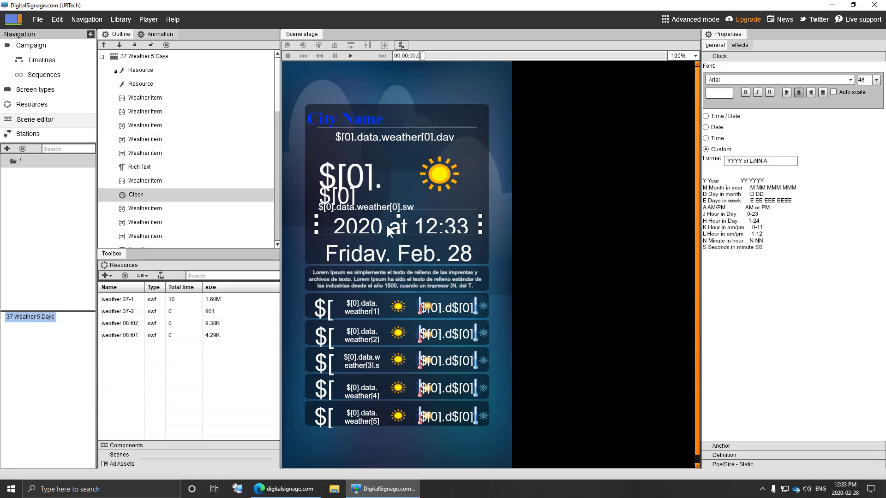
right_click(446, 226)
click(482, 265)
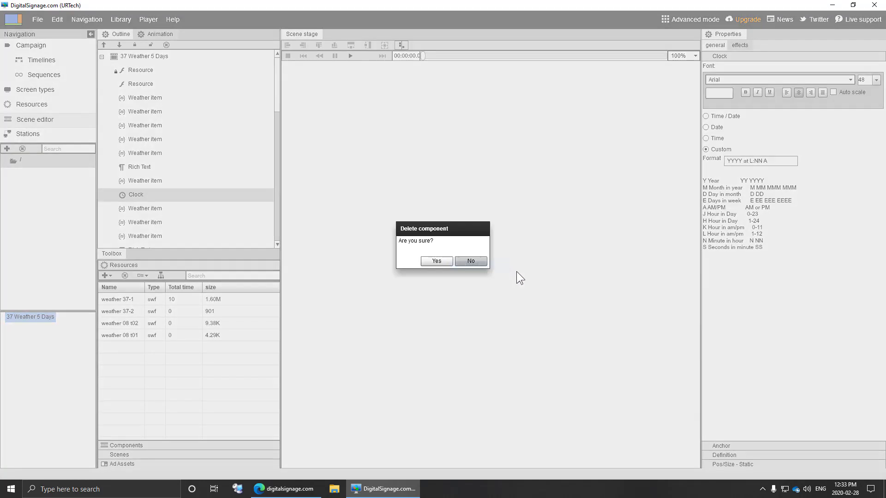
click(445, 259)
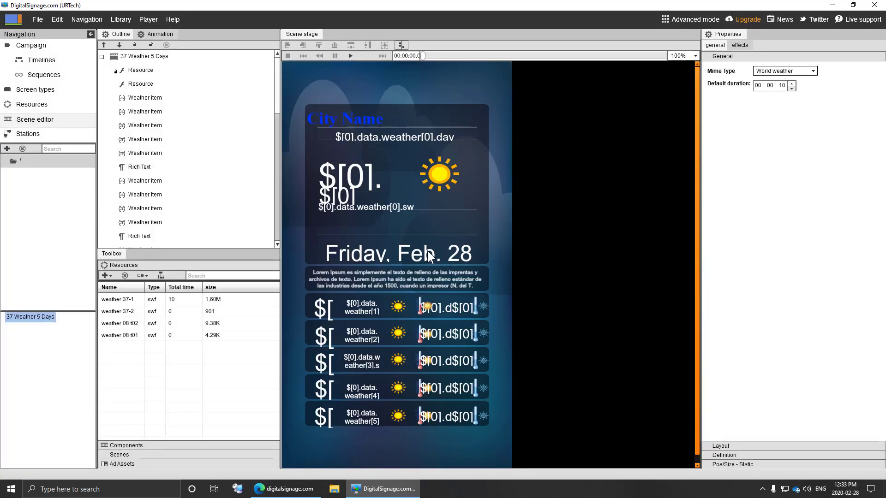
click(427, 250)
right_click(427, 250)
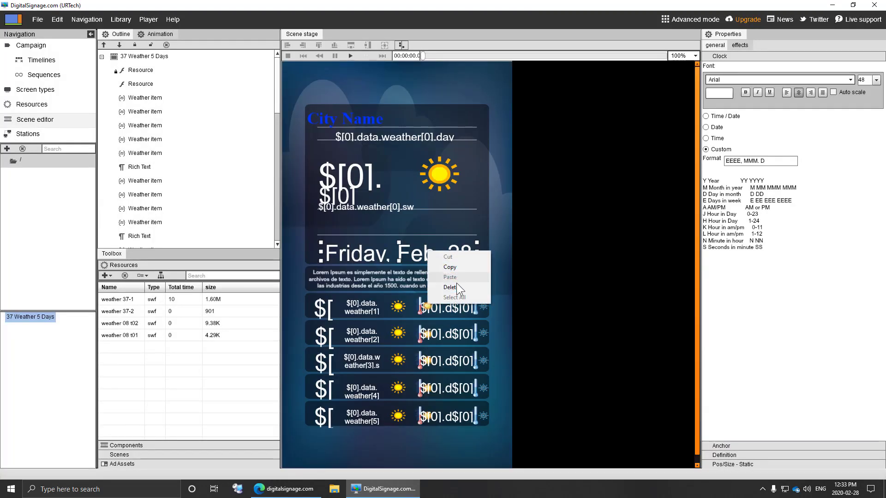
click(456, 285)
click(445, 263)
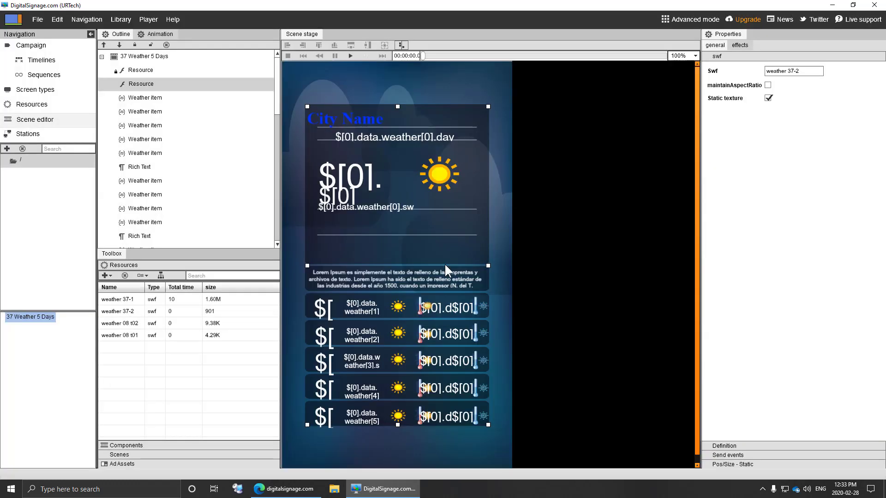
- Free the sun weather icon's top anchoring and drag it right to X 282.5
click(446, 181)
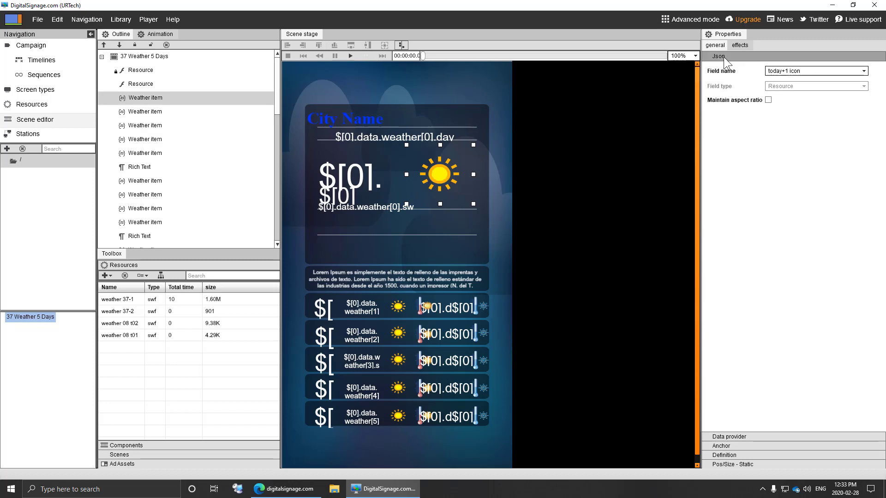
click(749, 463)
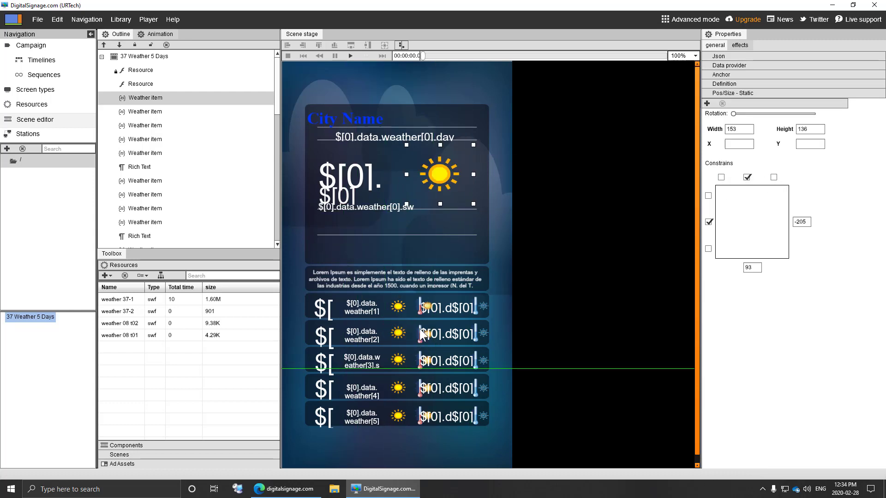
click(746, 178)
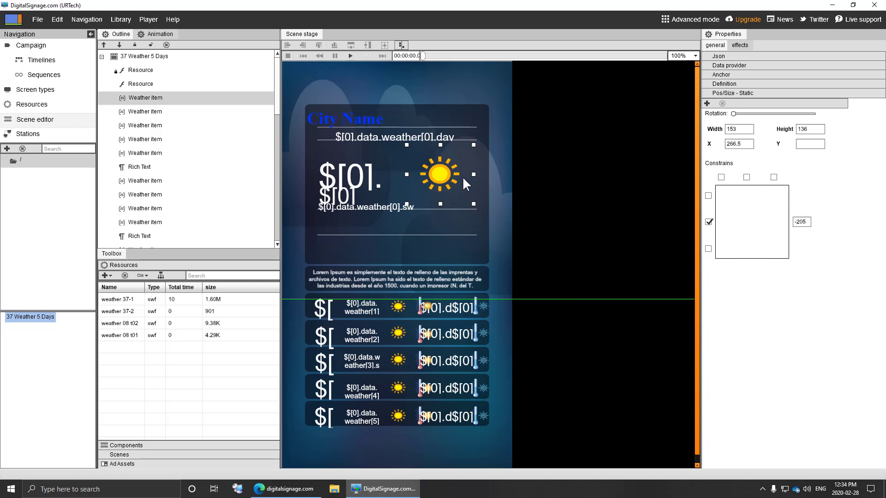
drag(444, 174, 451, 309)
mouse_move(452, 180)
mouse_down()
mouse_move(348, 175)
mouse_move(463, 189)
mouse_up()
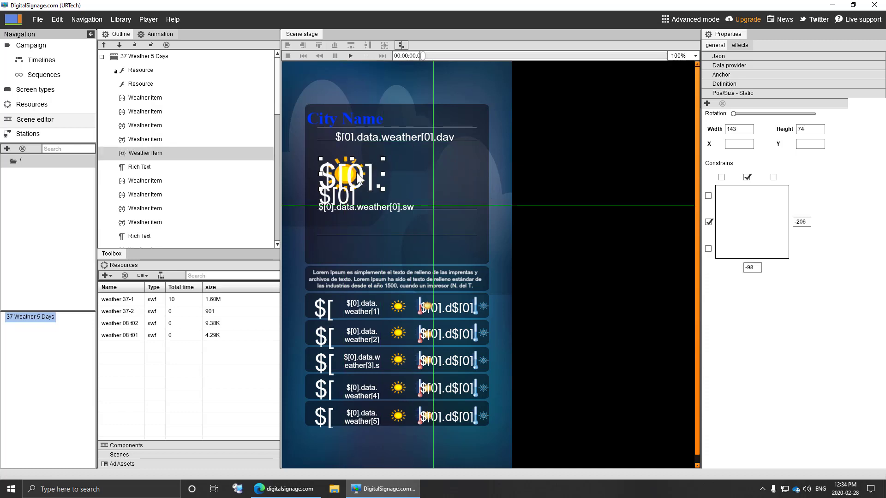
drag(337, 184, 410, 173)
drag(444, 177, 451, 177)
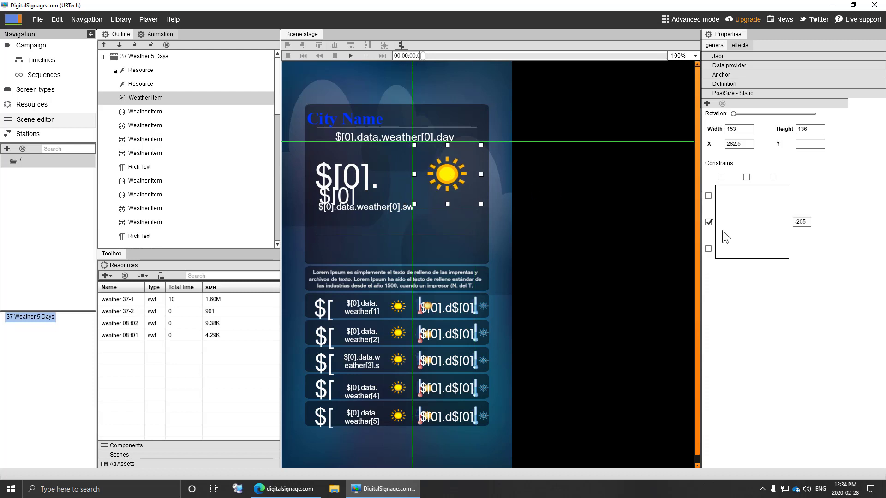
- Raise the sun icon, restore its top and left anchoring, then select the Lorem Ipsum text
click(709, 223)
drag(439, 171, 439, 163)
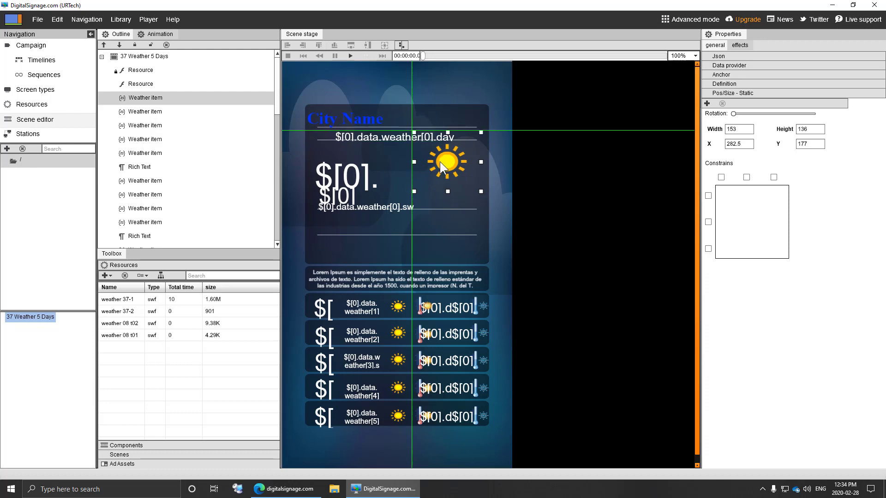
click(747, 177)
click(708, 222)
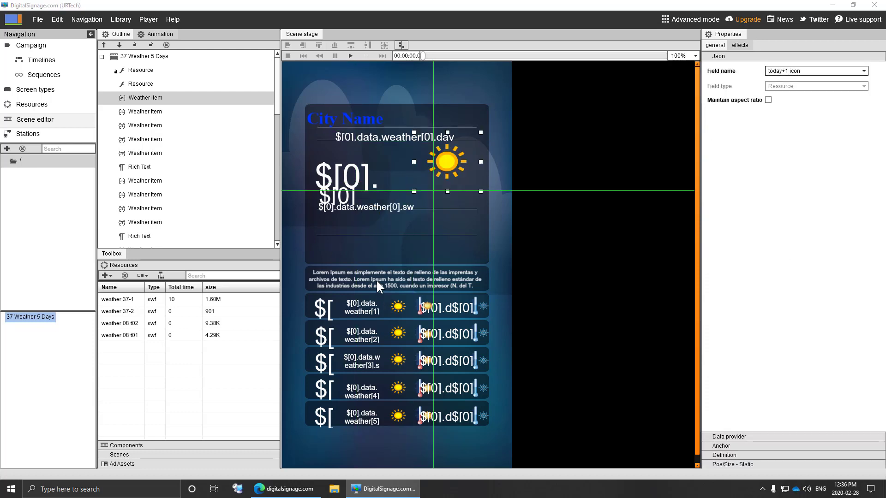
click(377, 287)
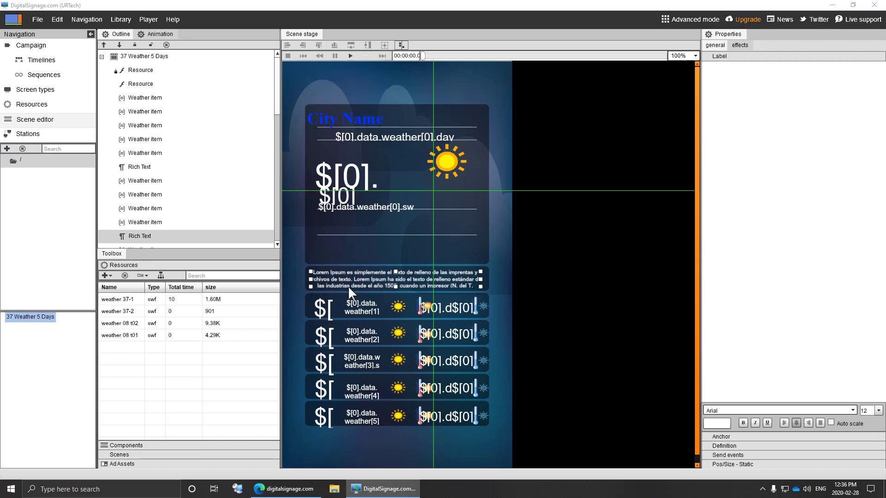
drag(819, 202, 632, 6)
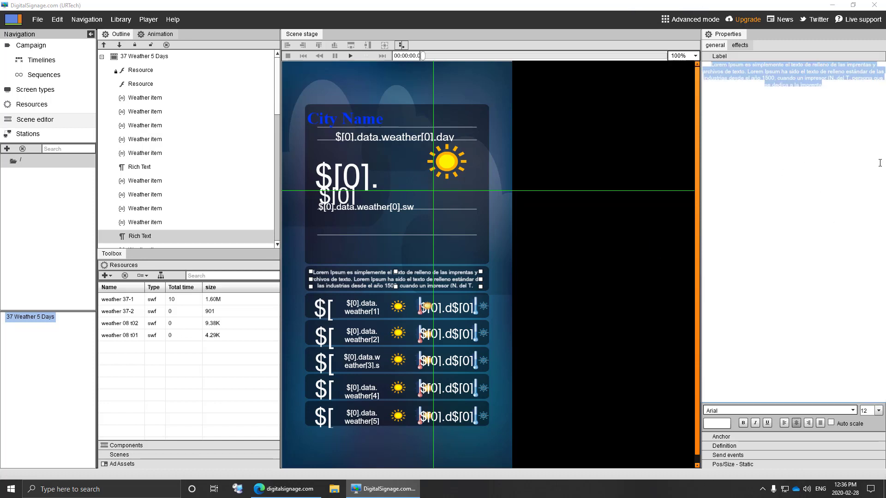
- Make the label red and replace its text with 'This is not subject to legal interpretation'
click(720, 423)
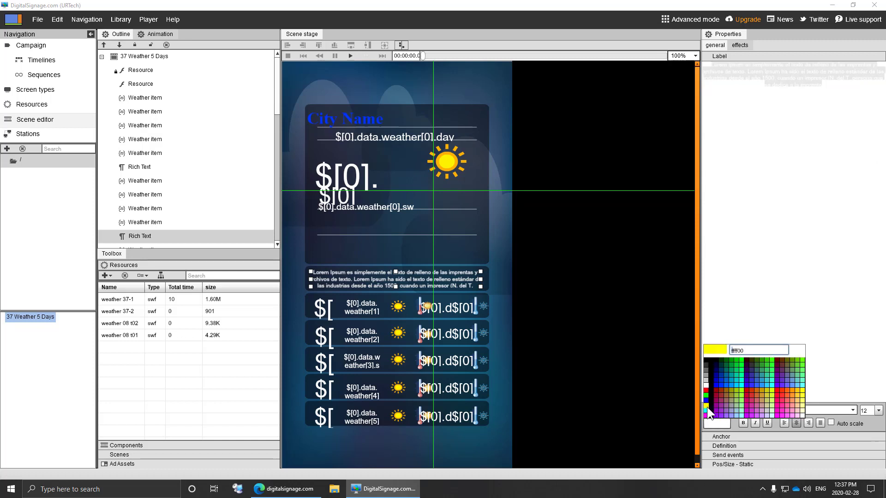
click(706, 390)
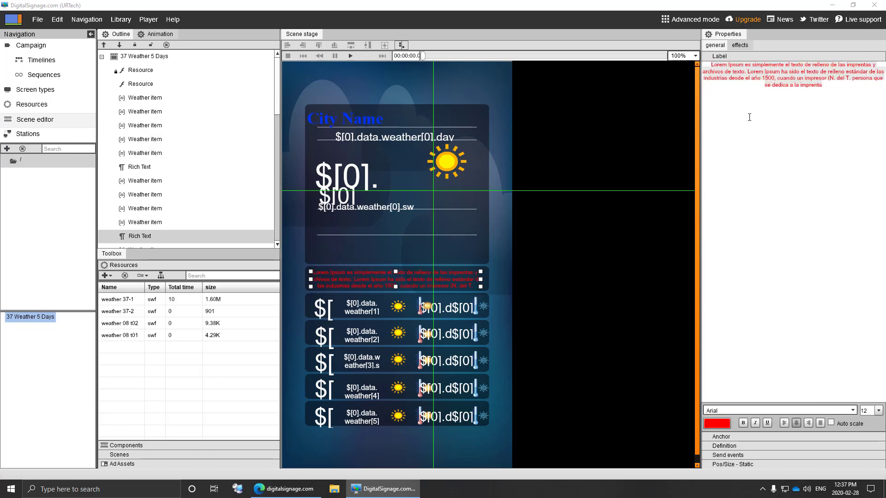
click(795, 100)
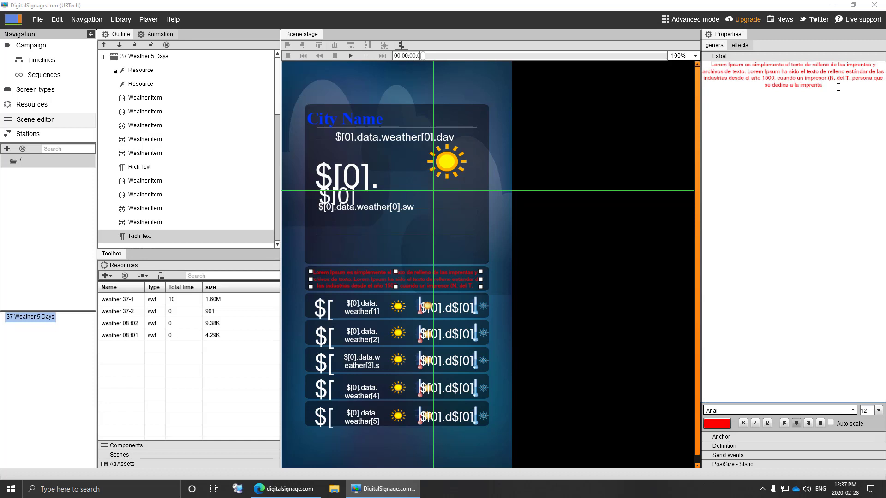
drag(837, 87, 384, 12)
text(This is )
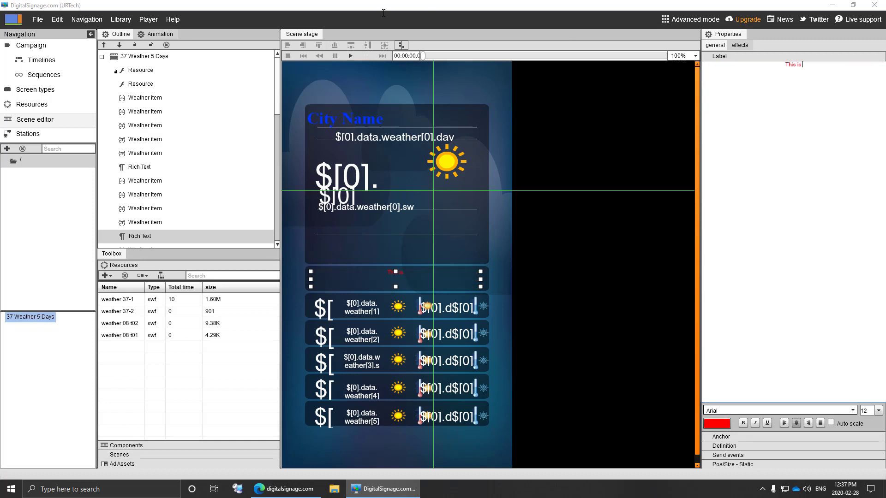
text(not subject to legal interpretation)
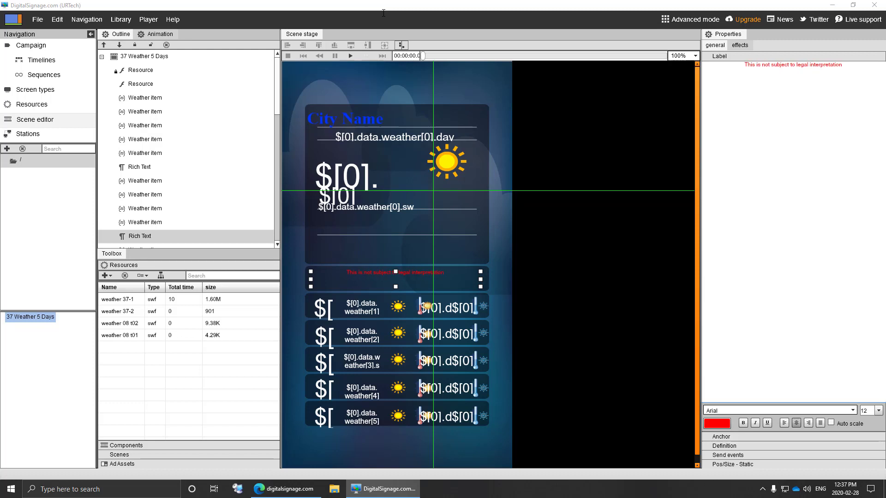
- Make the whole label text bold, underlined and 14-point
click(878, 410)
click(867, 445)
drag(857, 73, 643, 92)
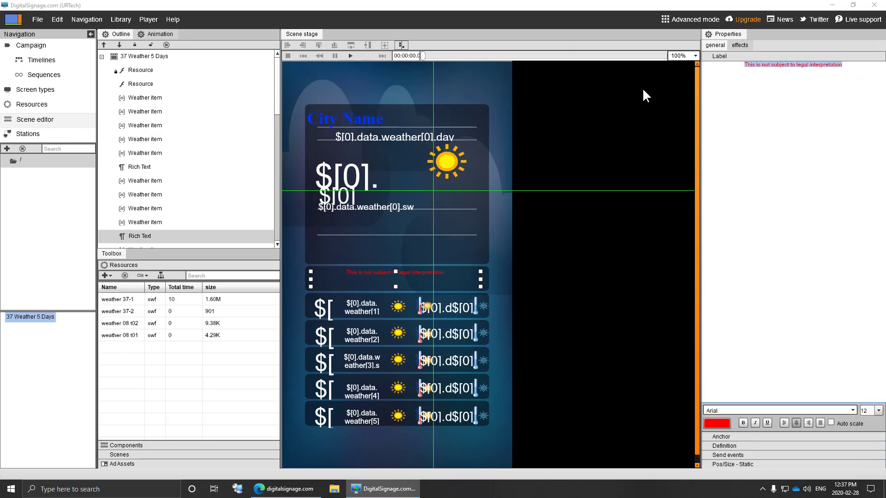
click(746, 421)
click(766, 423)
click(878, 410)
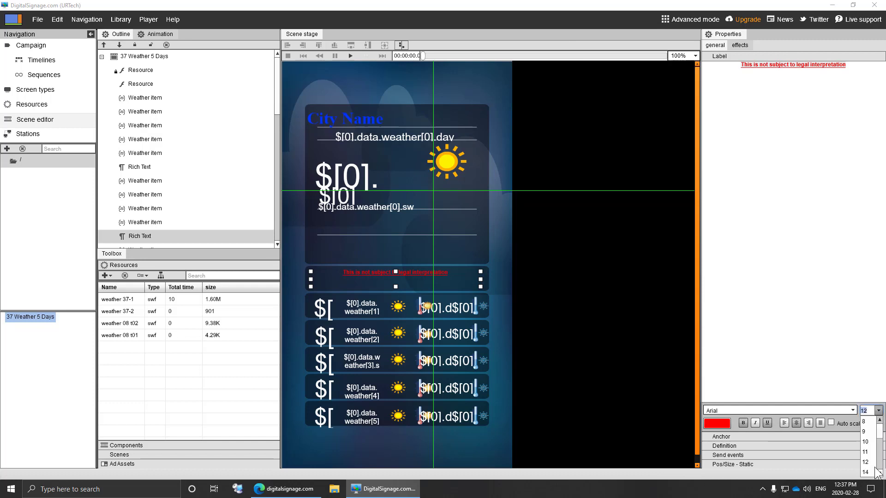
click(875, 471)
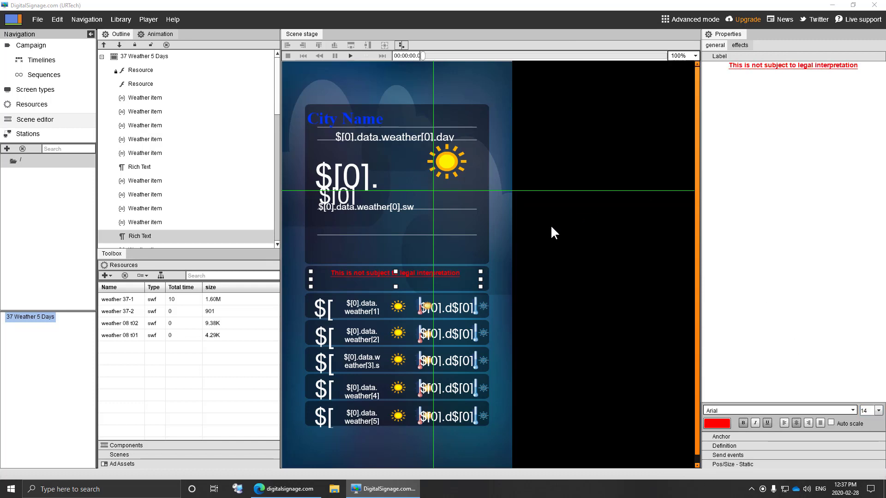
click(34, 21)
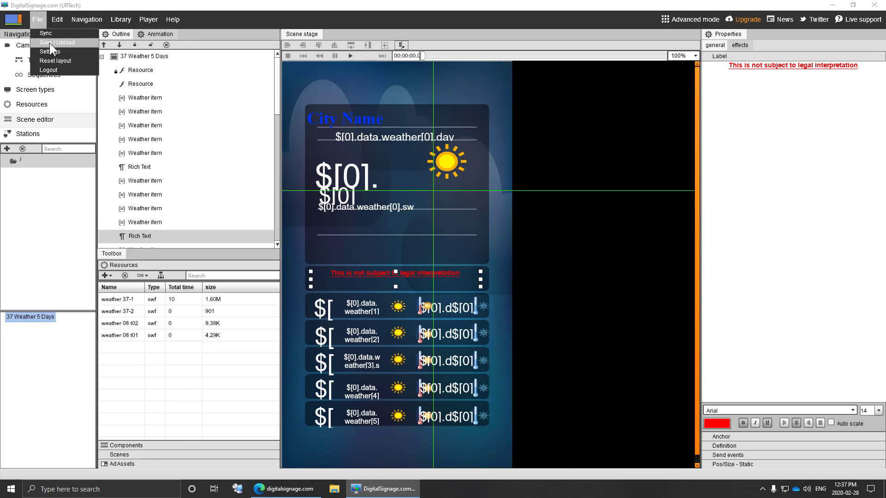
- Save and upload the weather scene, ignoring the warnings and confirming Save
click(49, 43)
click(525, 327)
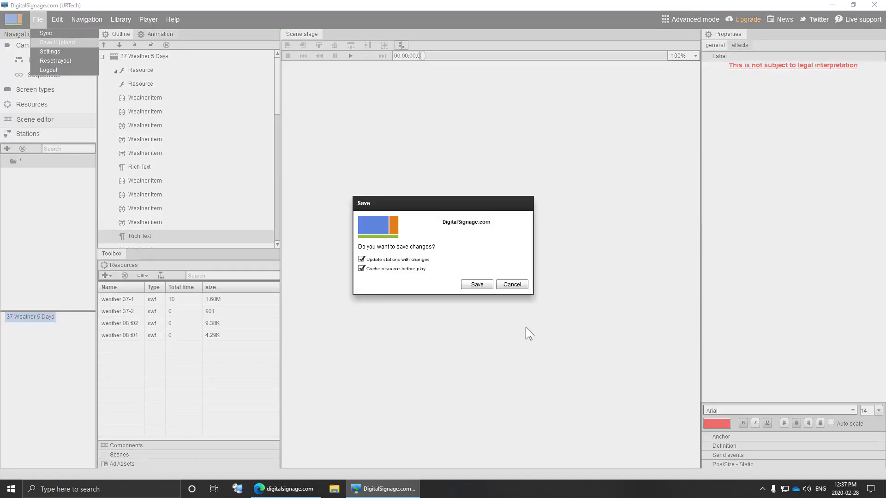
click(474, 287)
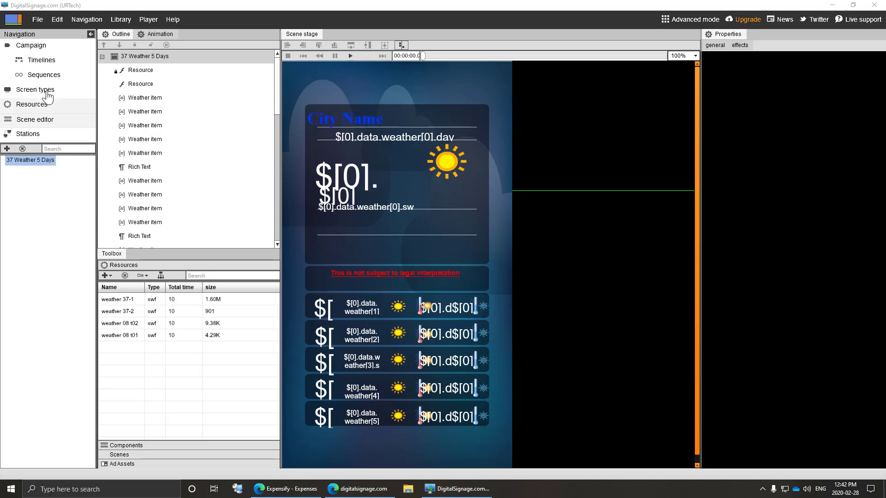
- In Campaign Timelines, drag the sd2 screen template onto the Output track right after sd3
click(41, 46)
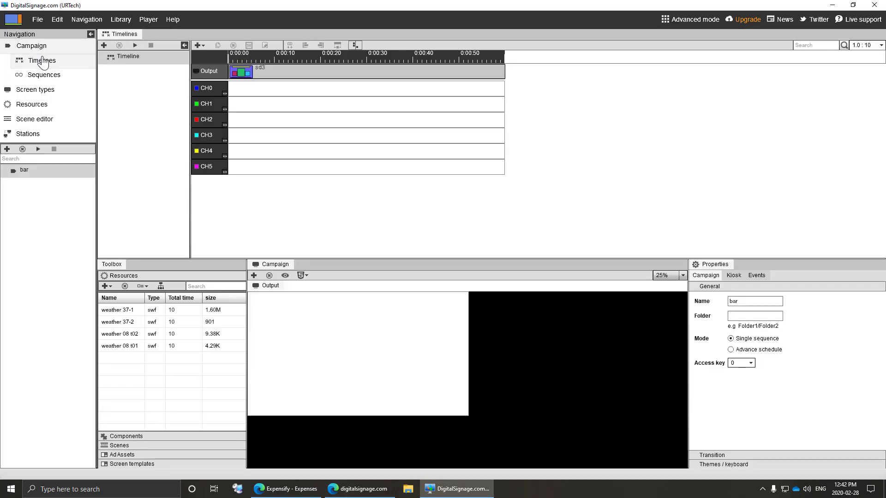
click(262, 73)
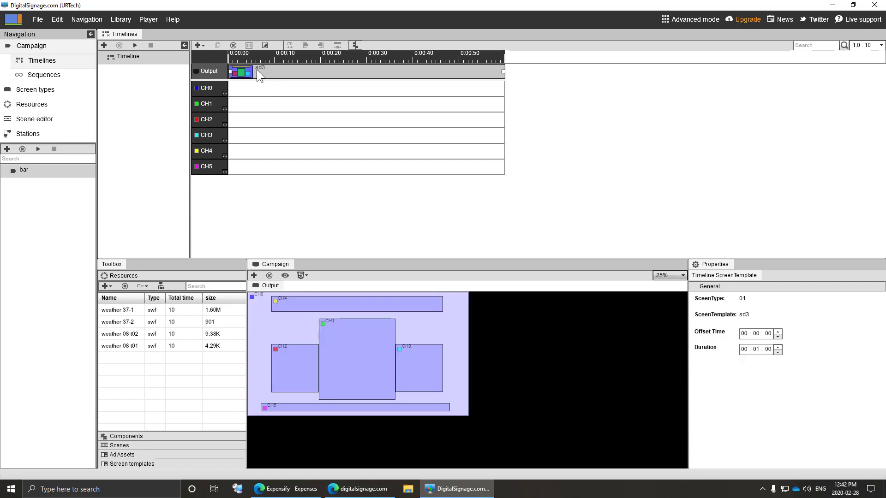
click(156, 462)
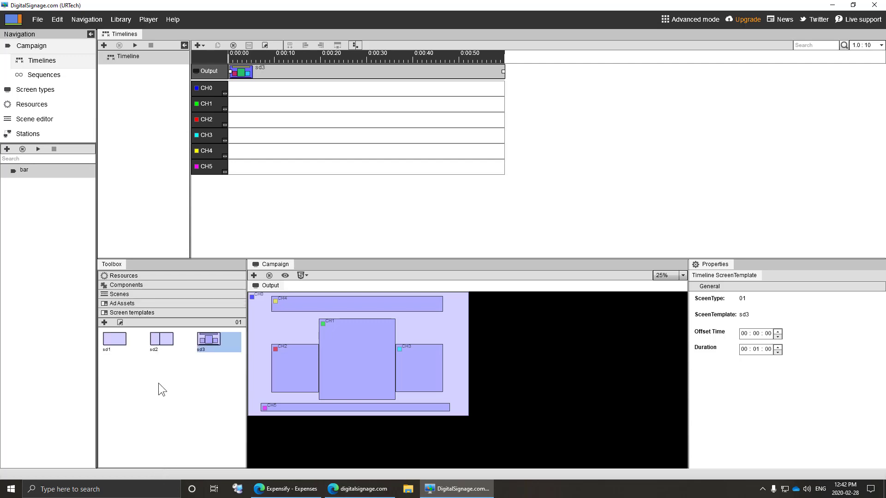
click(163, 342)
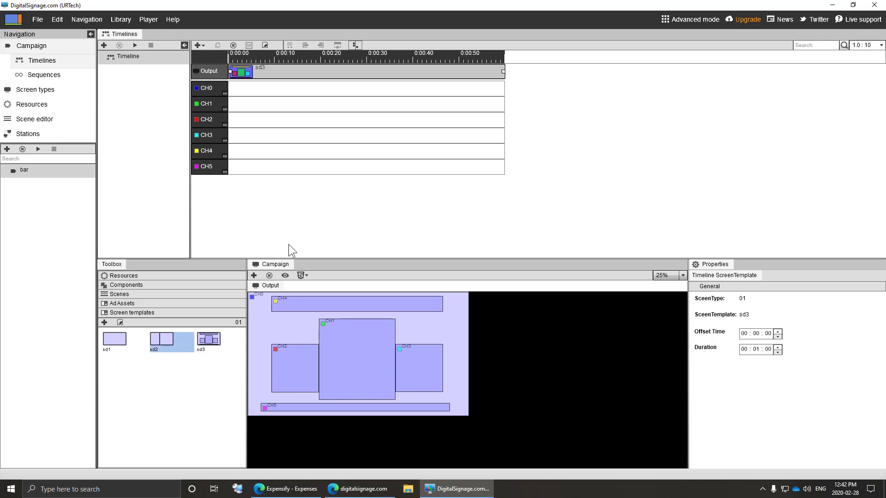
drag(162, 340, 256, 75)
click(245, 69)
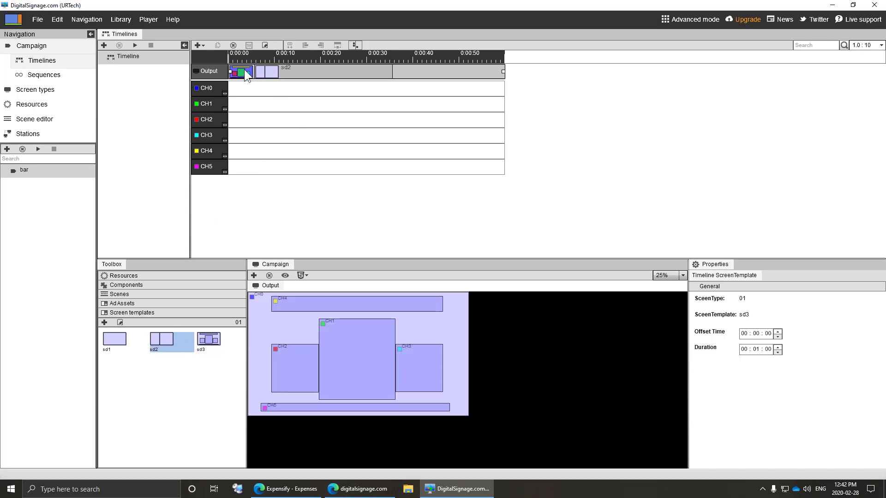
- Delete the sd3 layout clip from the Output track
right_click(244, 69)
click(268, 149)
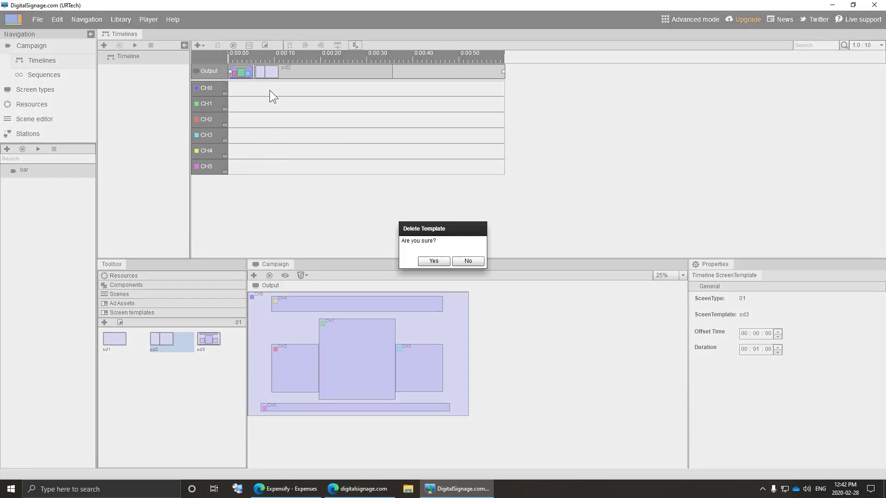
click(433, 261)
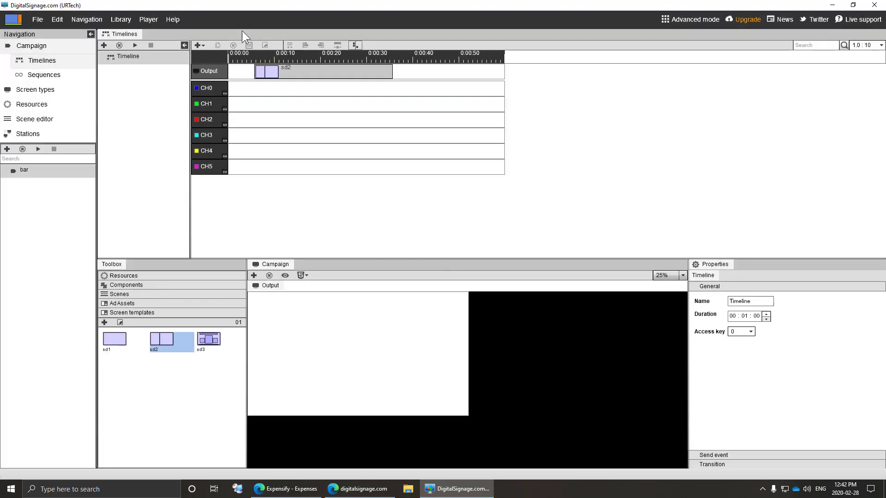
- Move sd2 to the start of the Output track and trim it to 10 seconds
drag(285, 71, 241, 71)
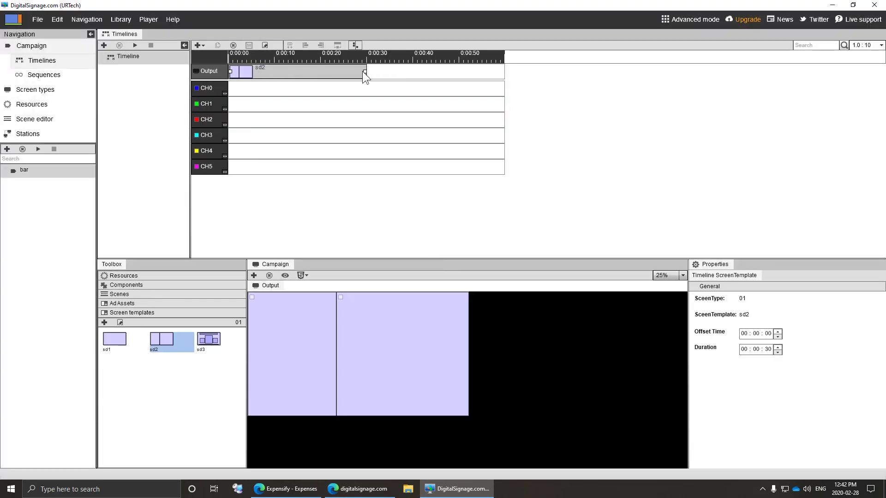
drag(365, 71, 322, 71)
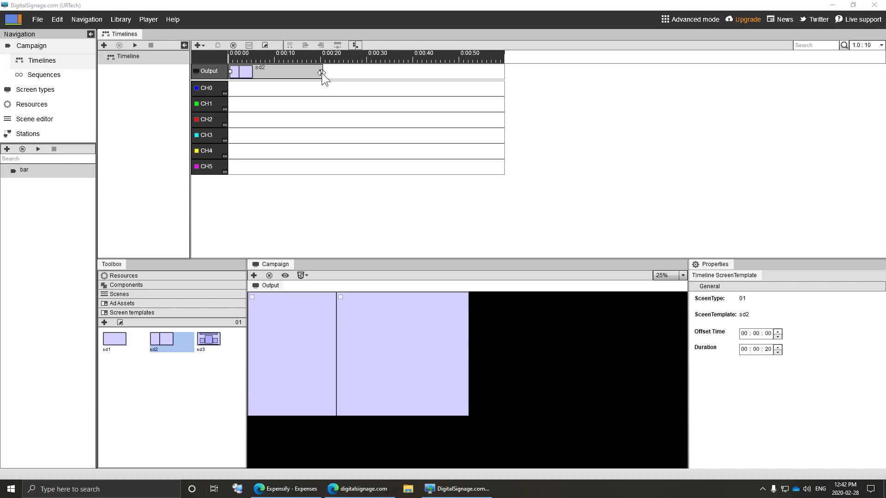
drag(322, 72, 274, 70)
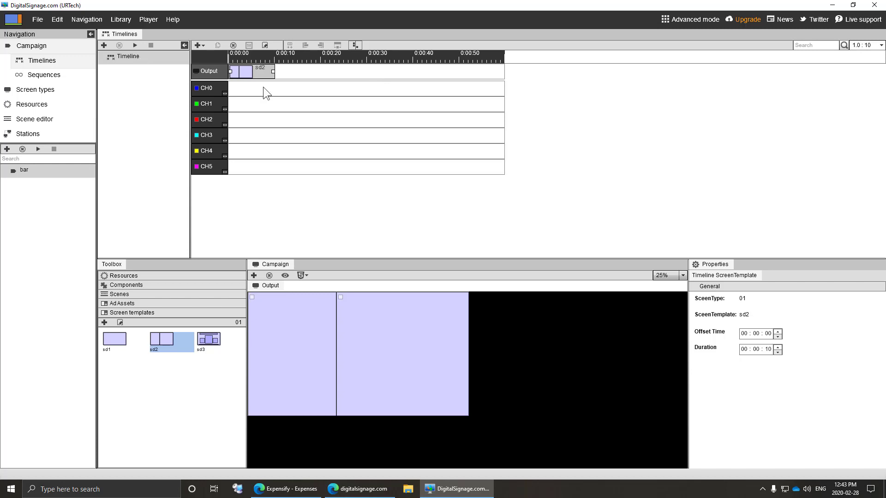
click(210, 71)
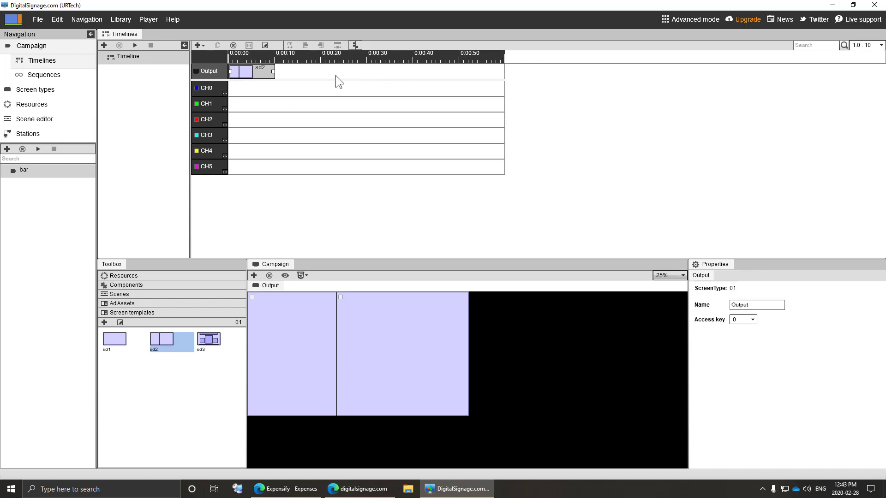
click(260, 72)
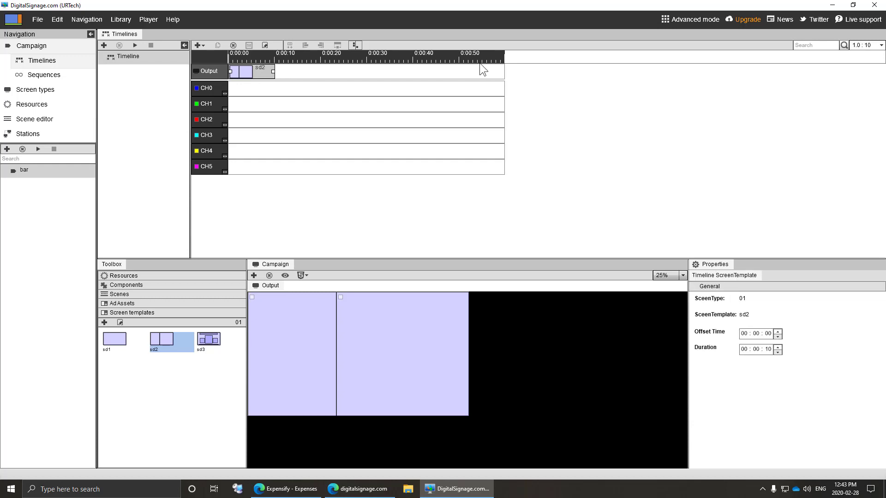
- Set the timeline duration to 00 minutes 20 seconds
click(129, 58)
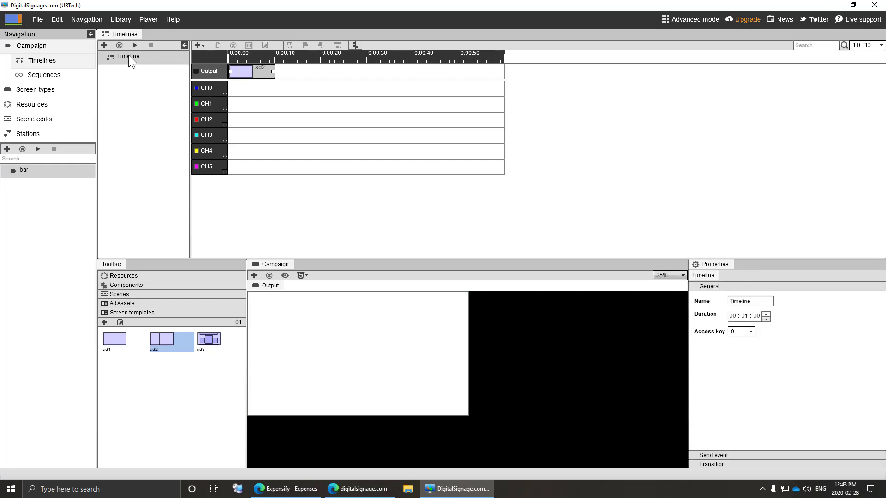
click(744, 316)
key(Tab)
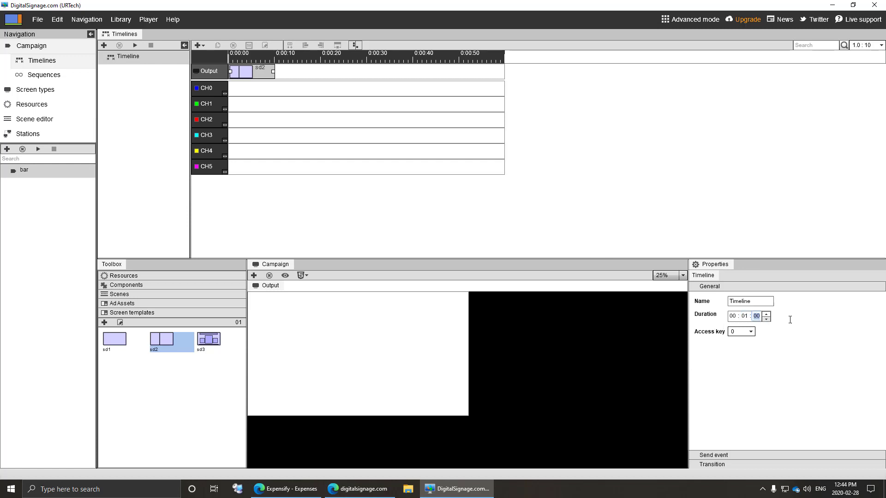
text(20)
click(746, 317)
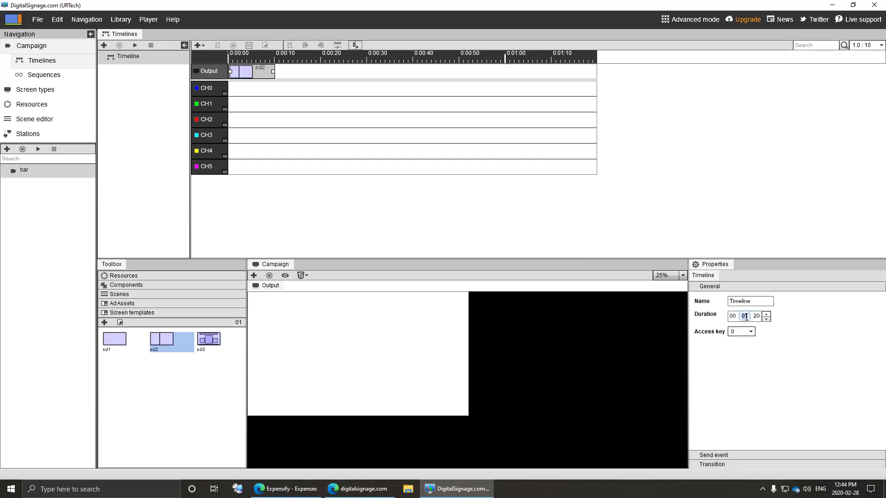
text(00)
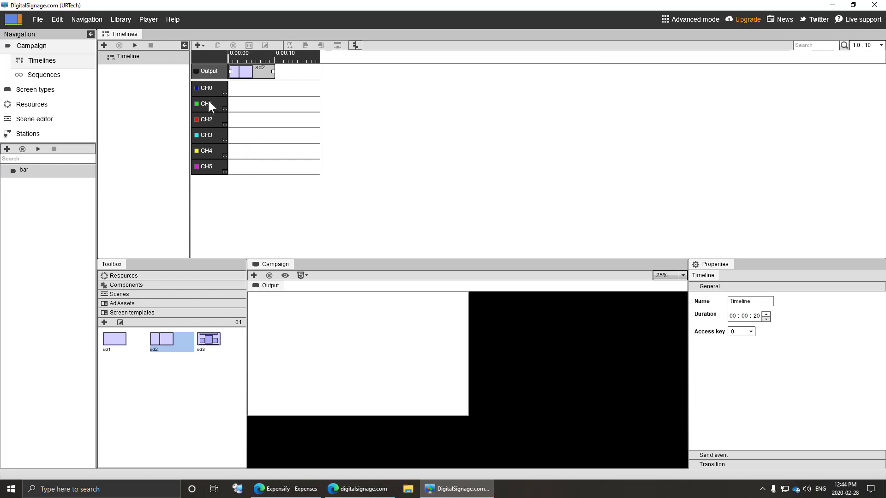
- Delete channel CH5, leaving only CH0 and CH1 on the timeline
right_click(208, 166)
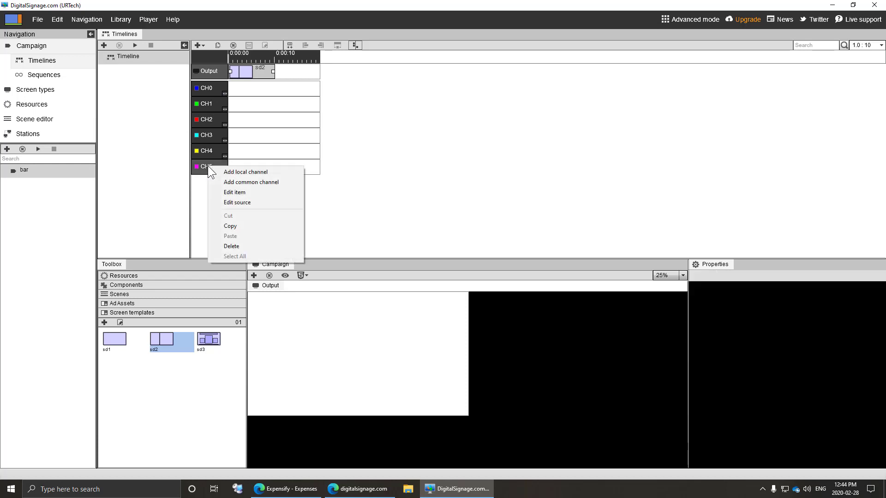
click(231, 245)
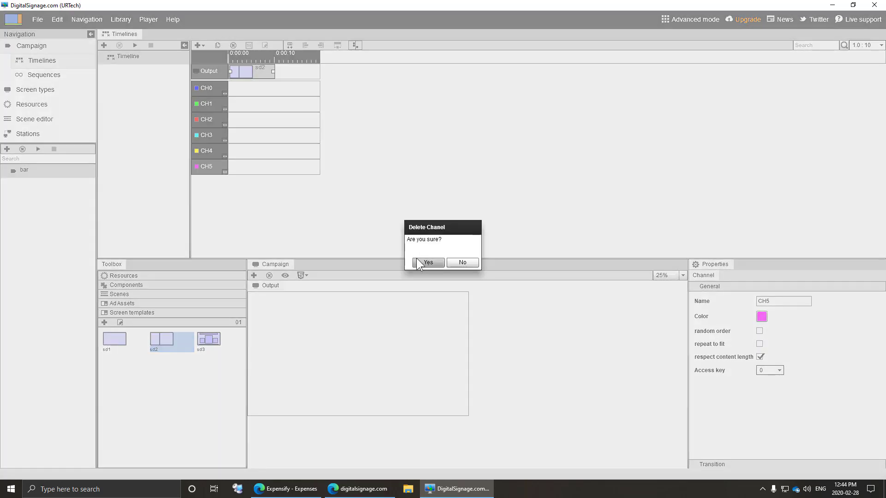
click(427, 262)
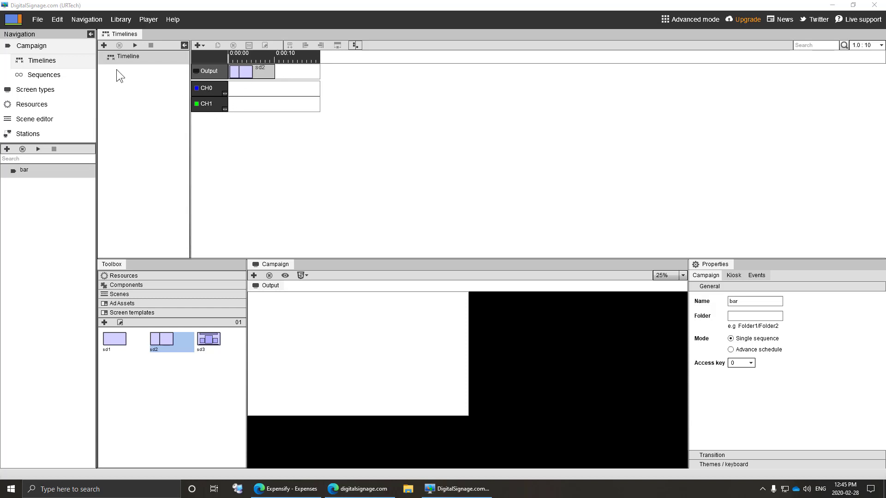
click(199, 45)
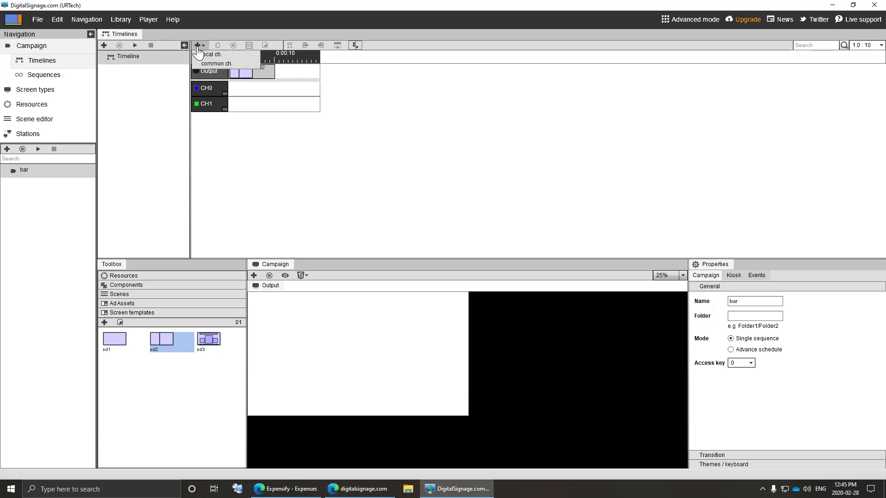
click(241, 121)
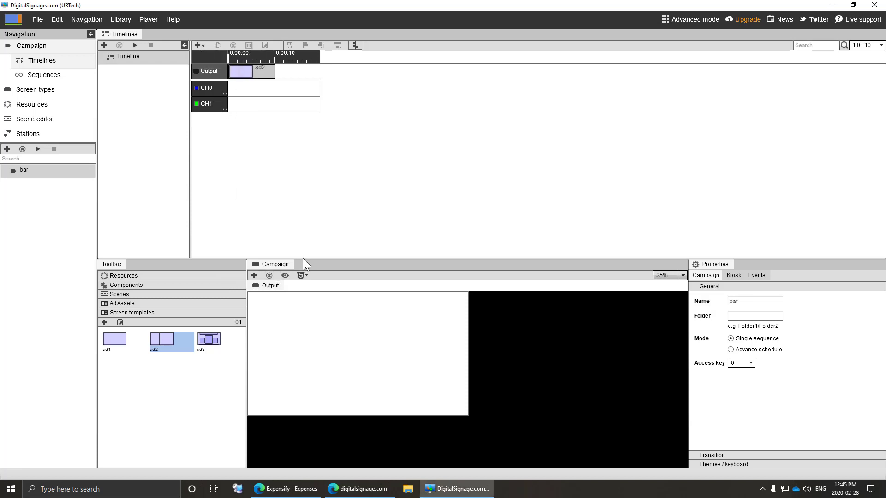
- With sd2 selected, drag CH0 onto the left viewer and CH1 onto the right viewer
click(239, 72)
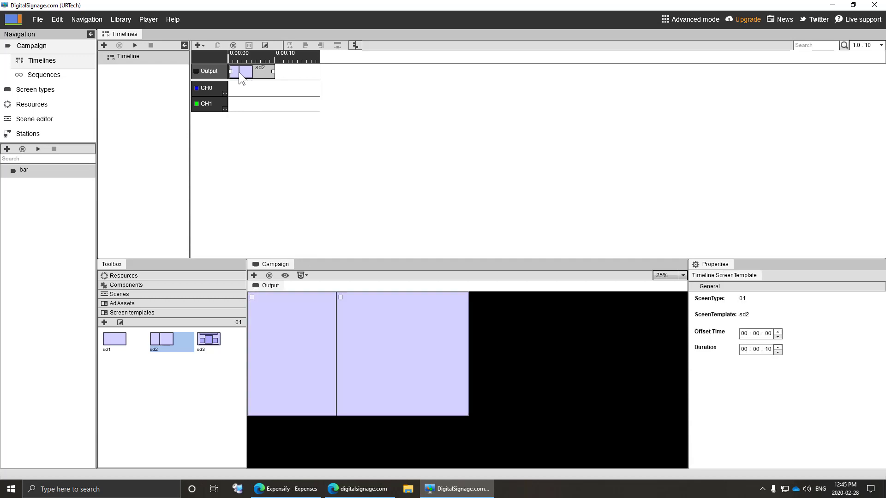
click(211, 87)
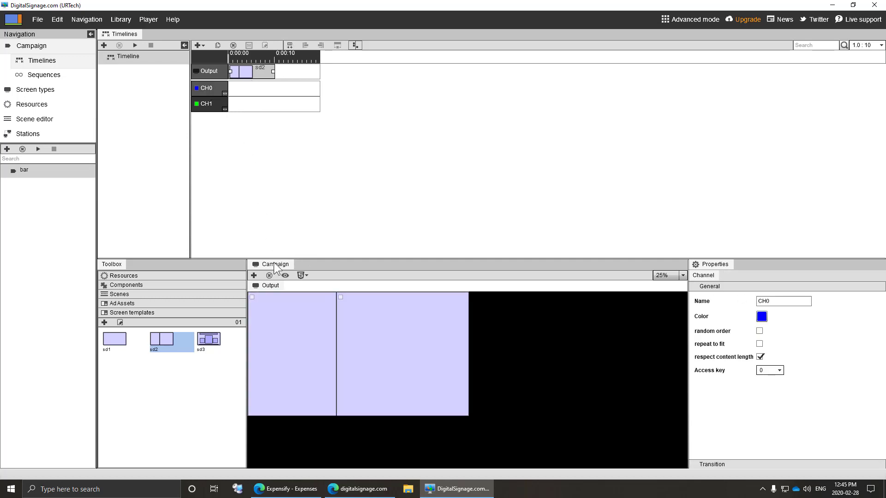
mouse_move(279, 305)
mouse_down()
mouse_move(277, 317)
mouse_move(266, 302)
mouse_up()
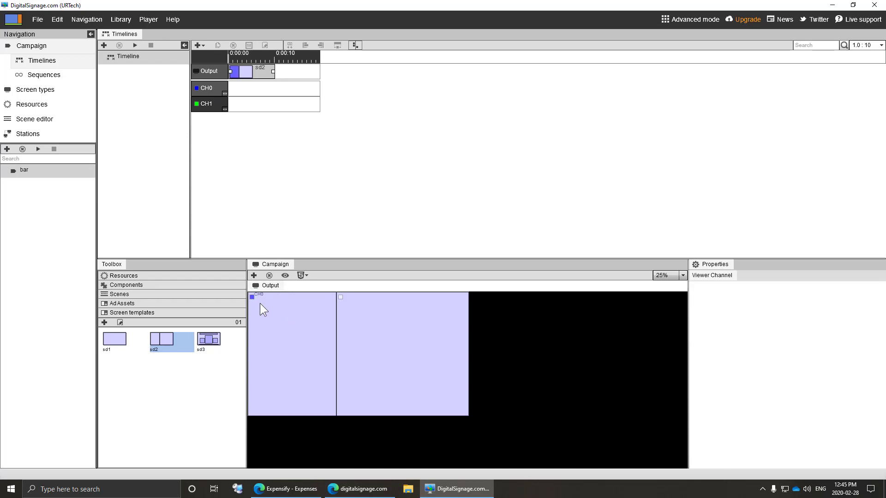
click(206, 103)
drag(337, 270, 364, 328)
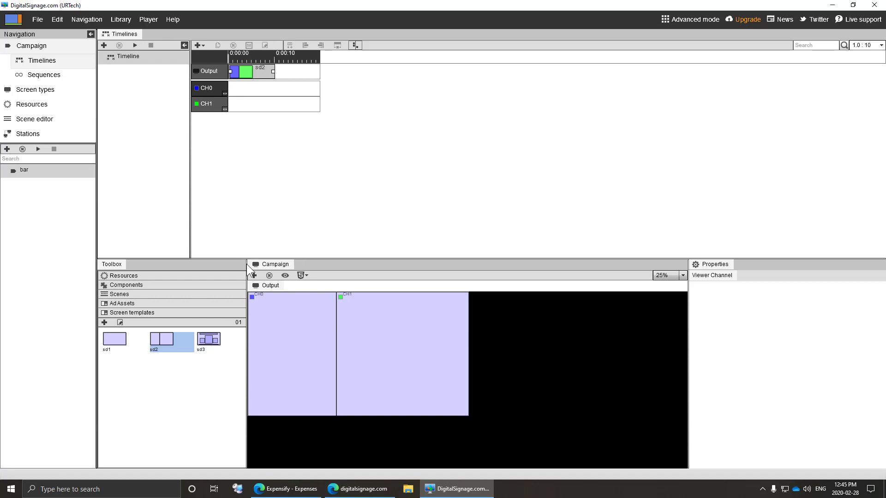
- Play the timeline and view the preview full screen, then exit full screen
click(134, 45)
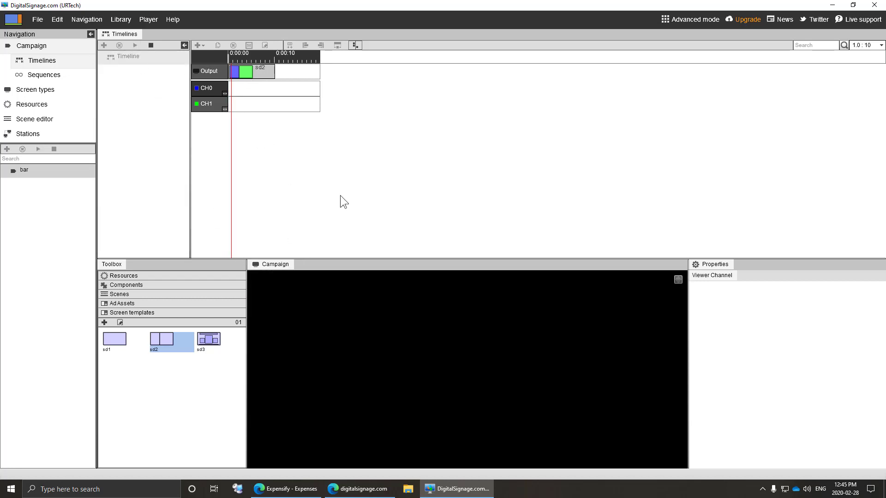
click(677, 280)
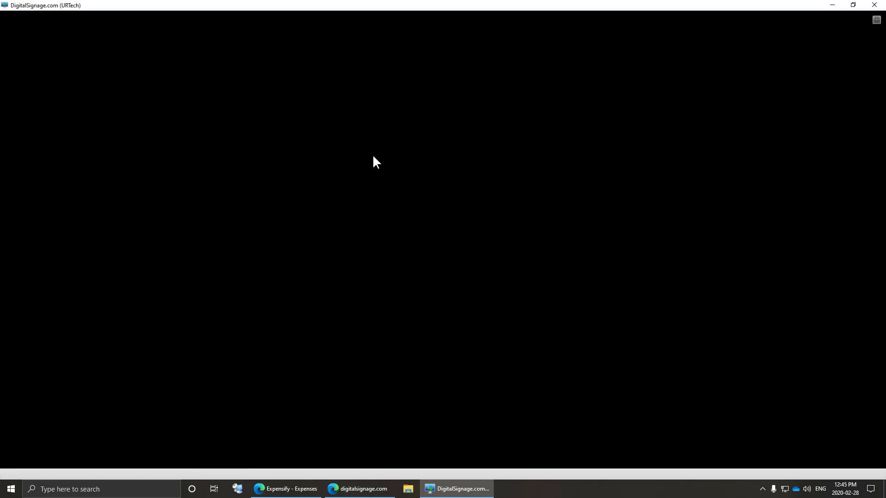
click(876, 21)
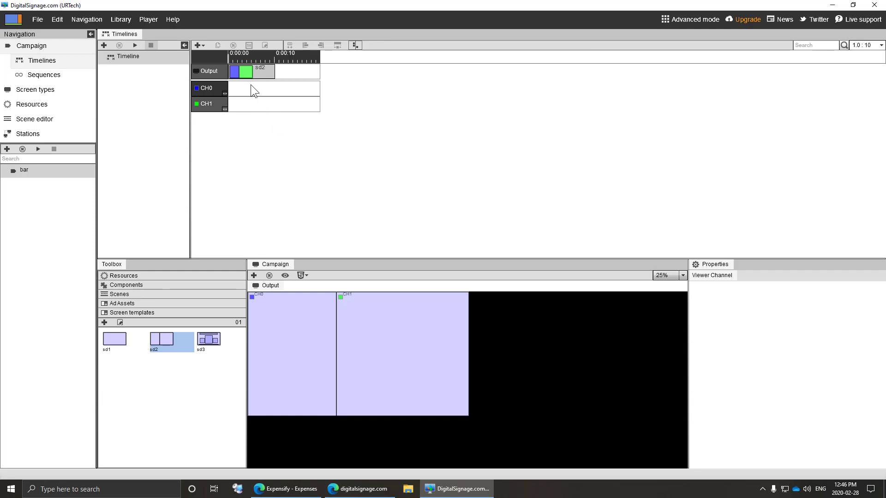
- Place the 37 Weather 5 Days scene on channel CH0
click(179, 296)
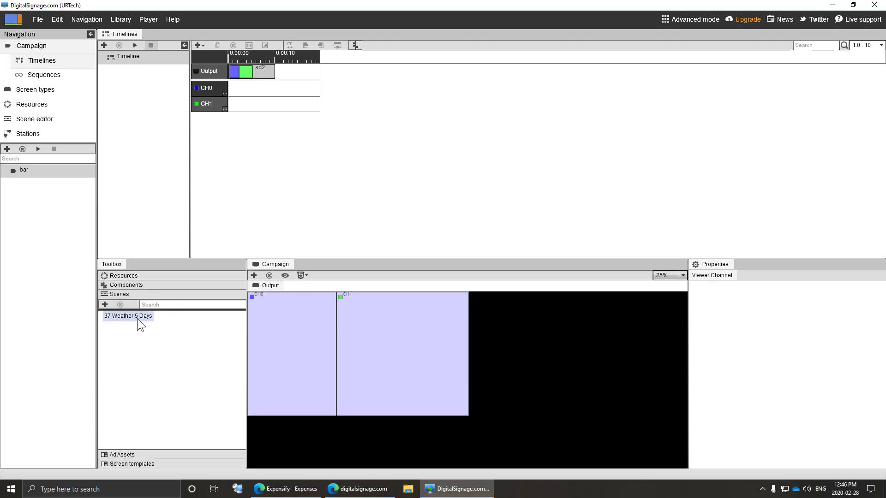
drag(136, 315, 248, 93)
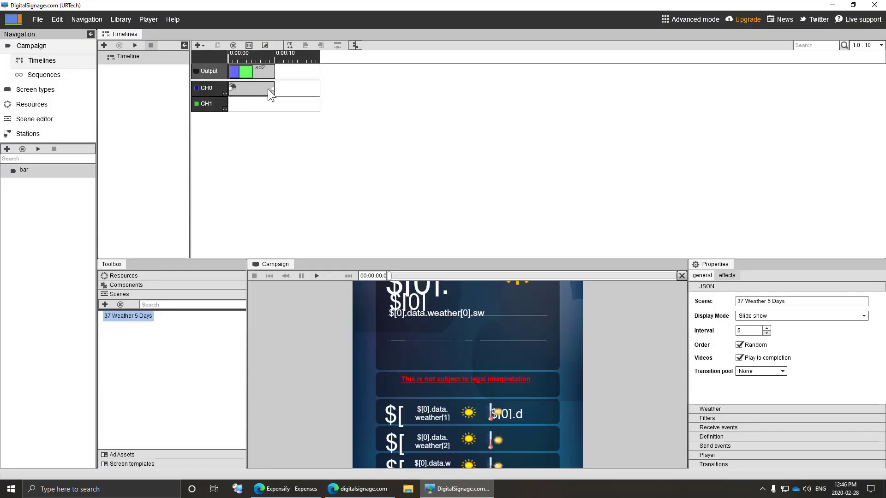
click(235, 256)
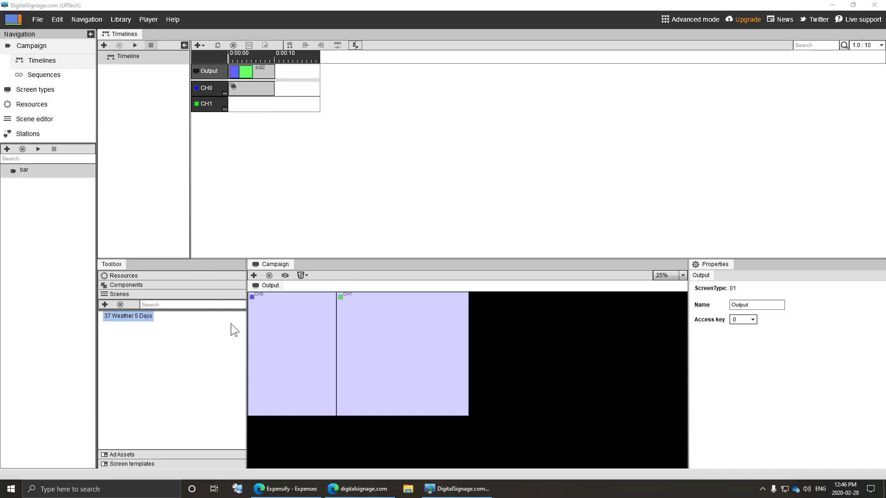
- Import red dial phone9, red dial phone5 and the digitizer, resistive and capacitive touch-screen JPGs
click(156, 276)
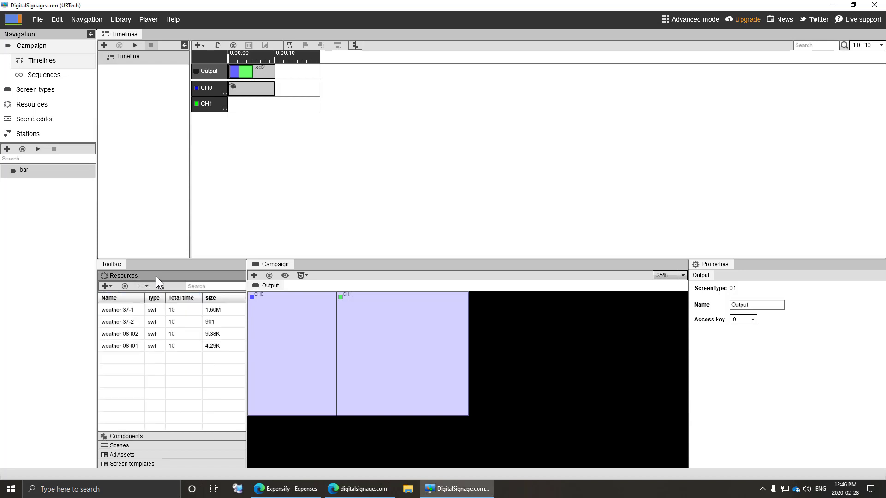
click(106, 289)
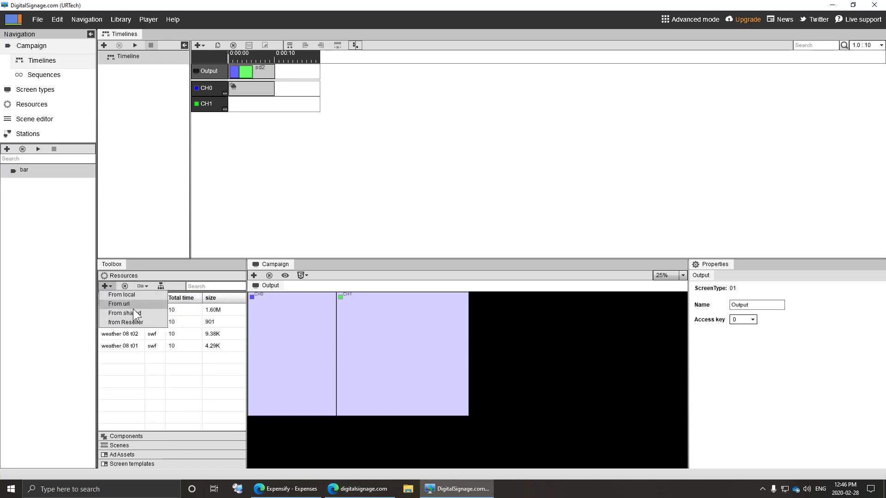
click(137, 296)
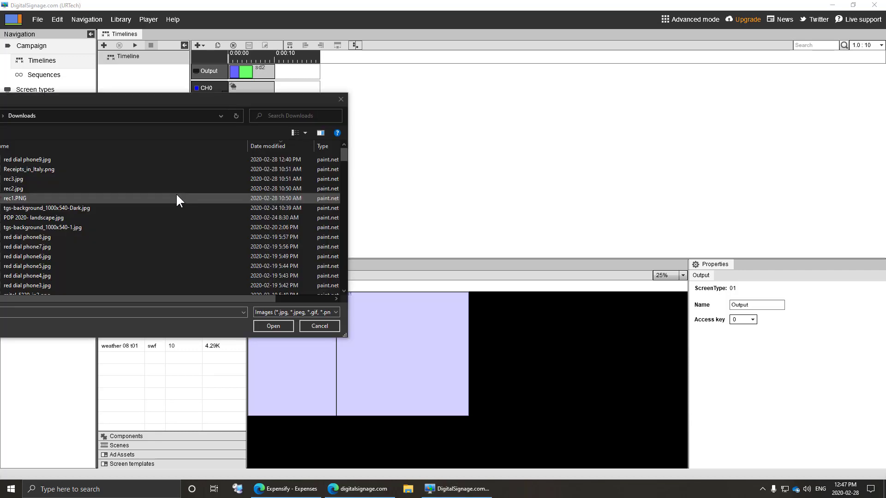
click(46, 159)
ctrl+click(44, 266)
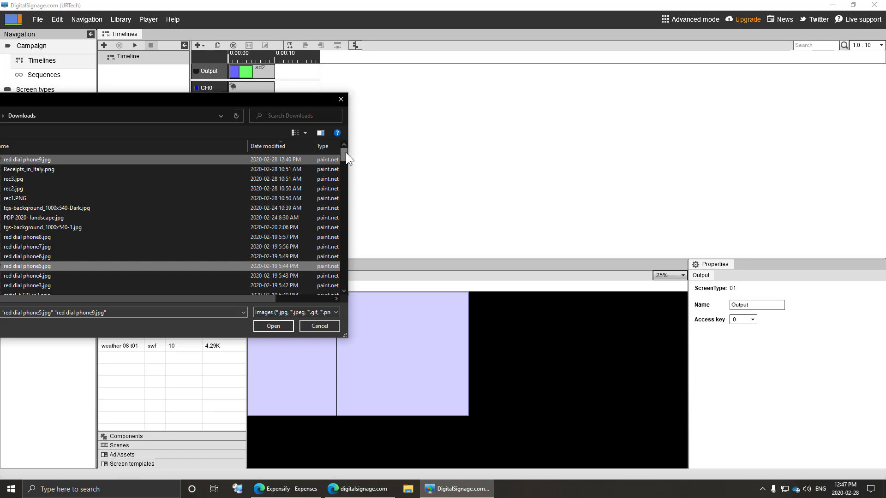
scroll(79, 262, down, 10)
ctrl+click(79, 259)
ctrl+click(61, 268)
ctrl+click(63, 277)
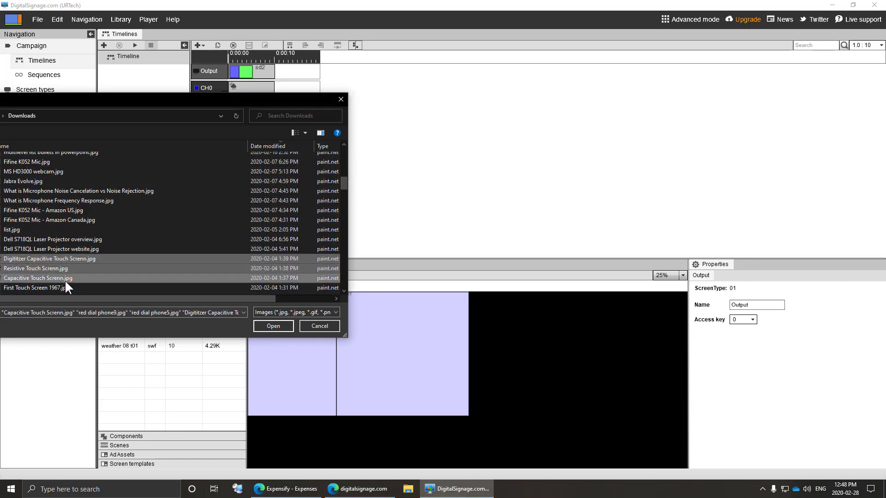
click(273, 327)
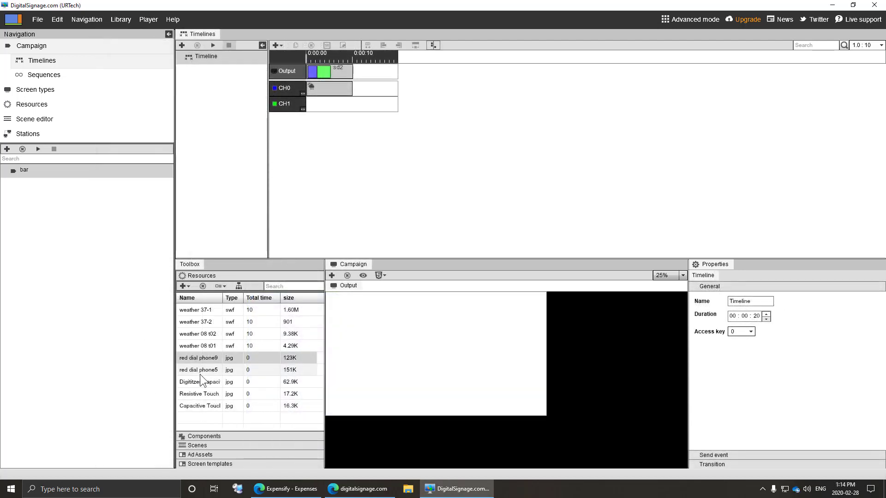
click(199, 372)
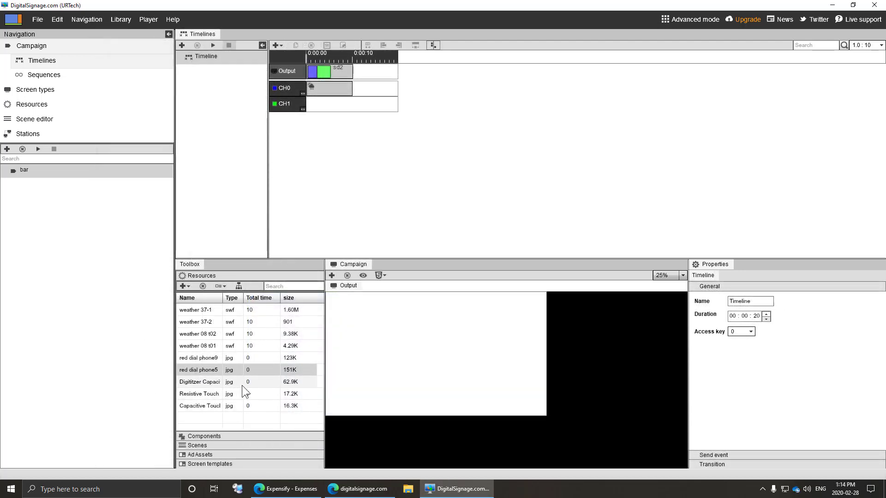
- Save the campaign, then drag red dial phone5 followed by the Digitizer image onto CH1
click(38, 19)
click(57, 42)
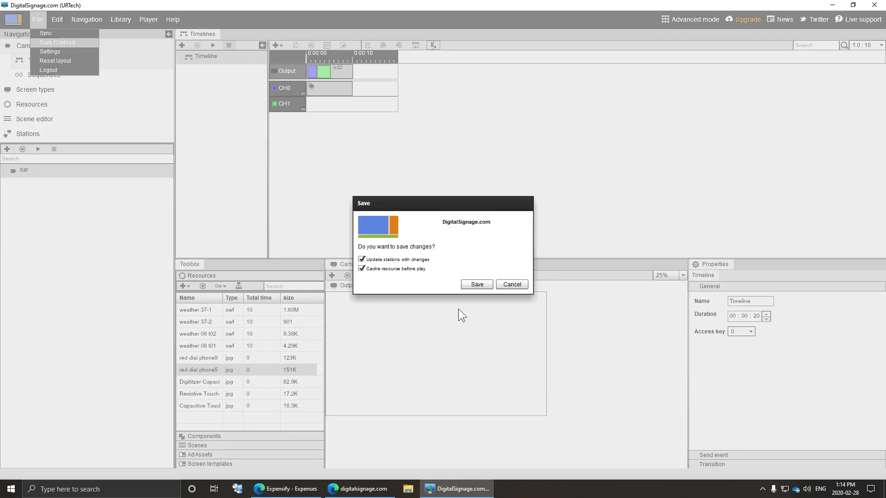
click(478, 282)
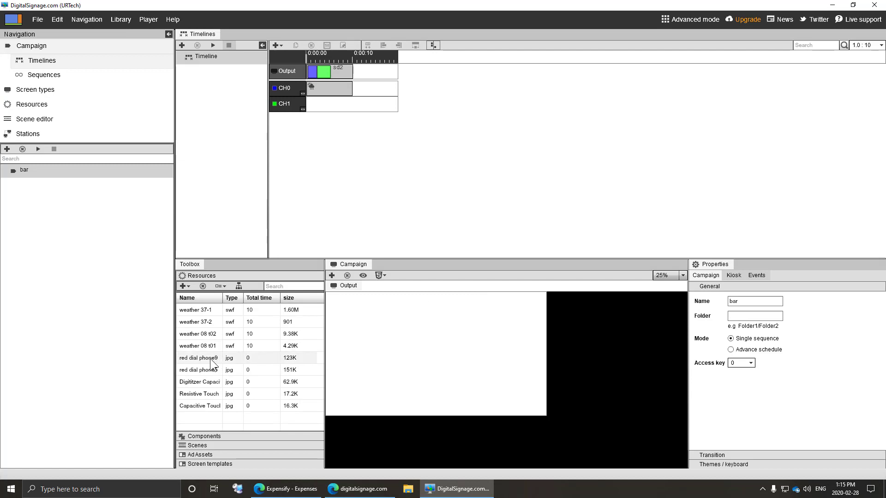
drag(209, 368, 324, 103)
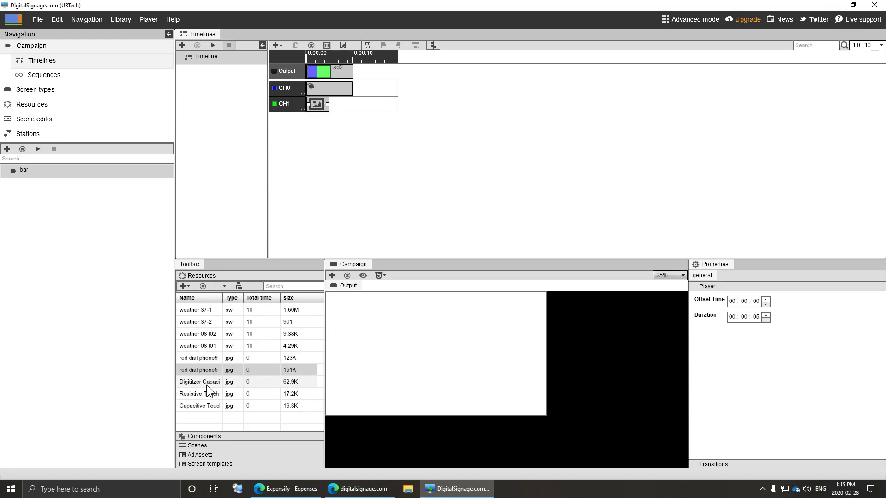
drag(206, 384, 366, 105)
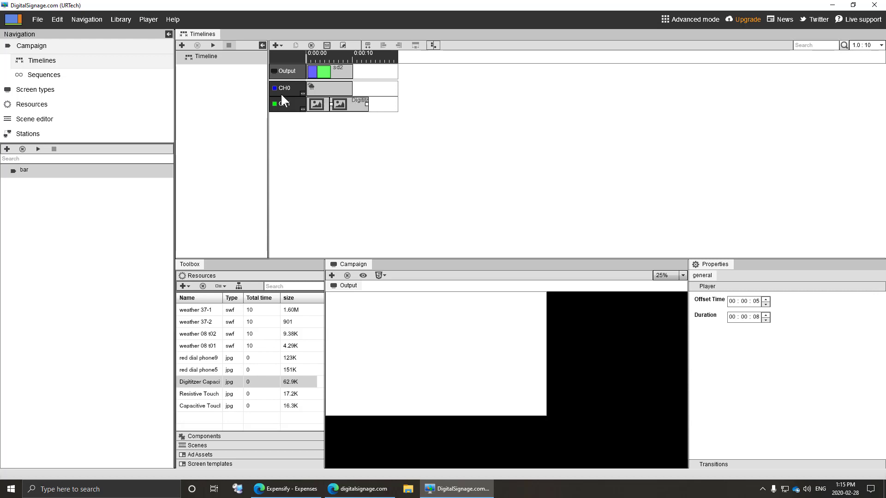
click(212, 45)
click(678, 279)
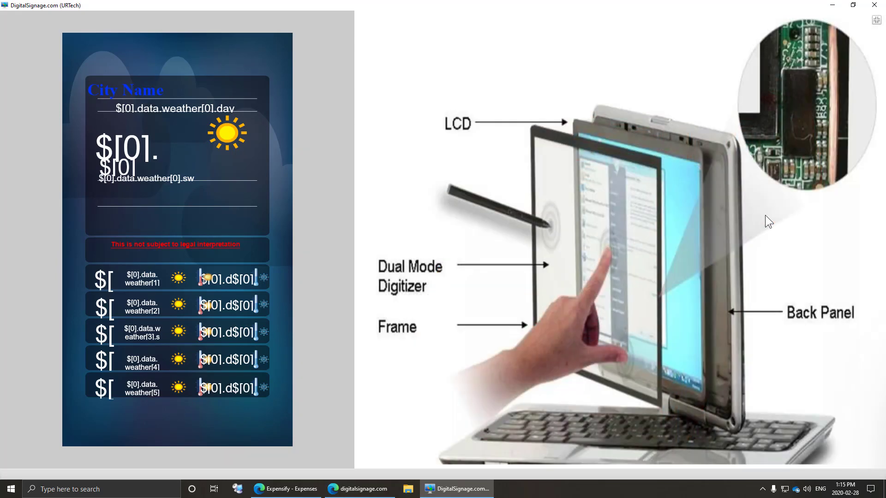
click(876, 20)
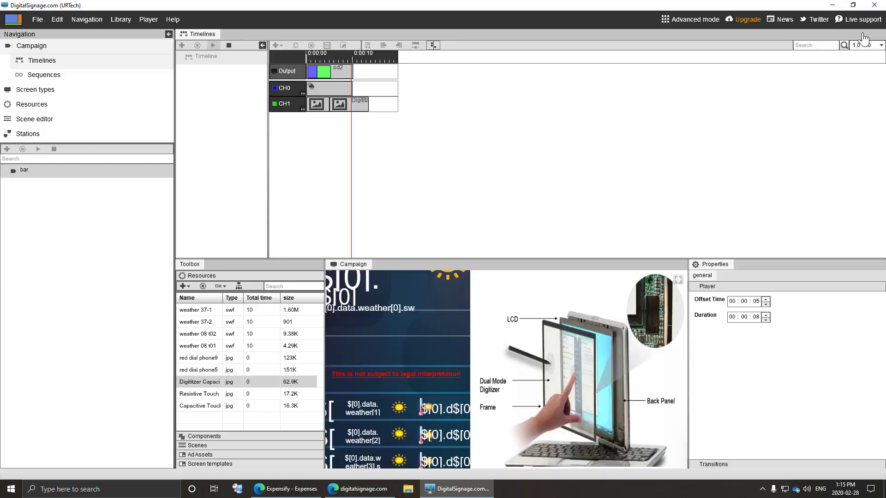
click(228, 45)
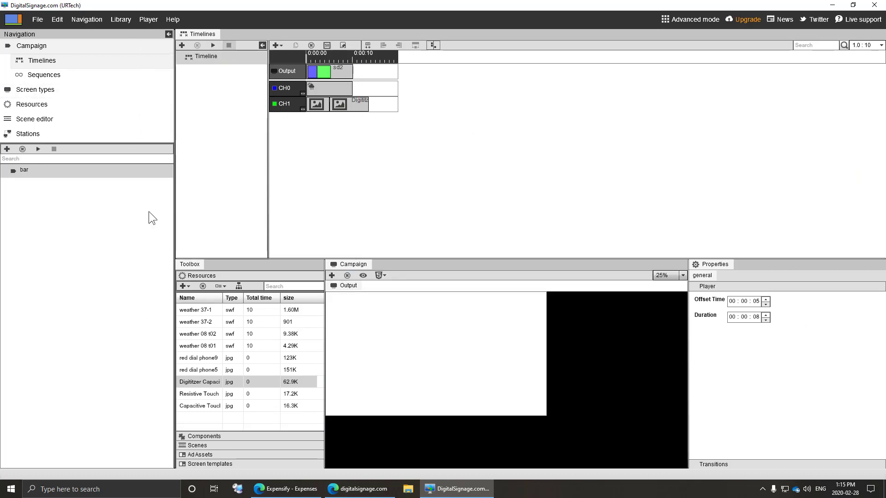
- Import the First Touch Screen 1967 image as a new resource
click(184, 286)
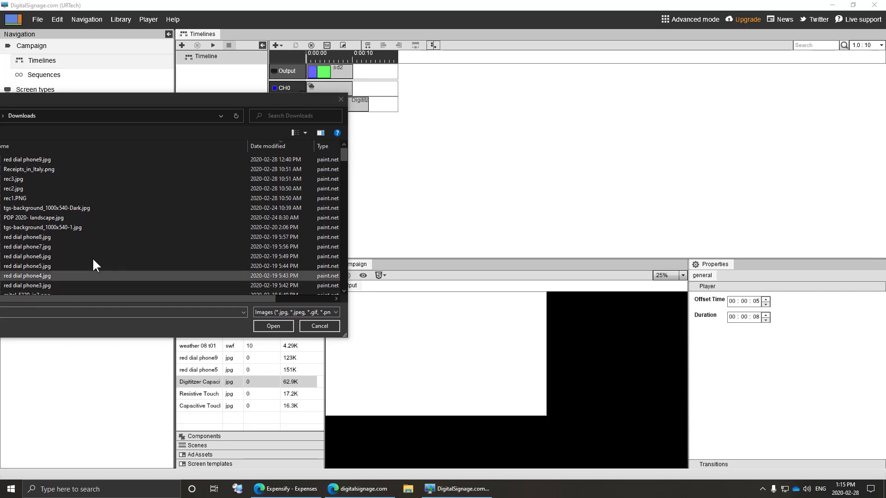
scroll(96, 273, down, 4)
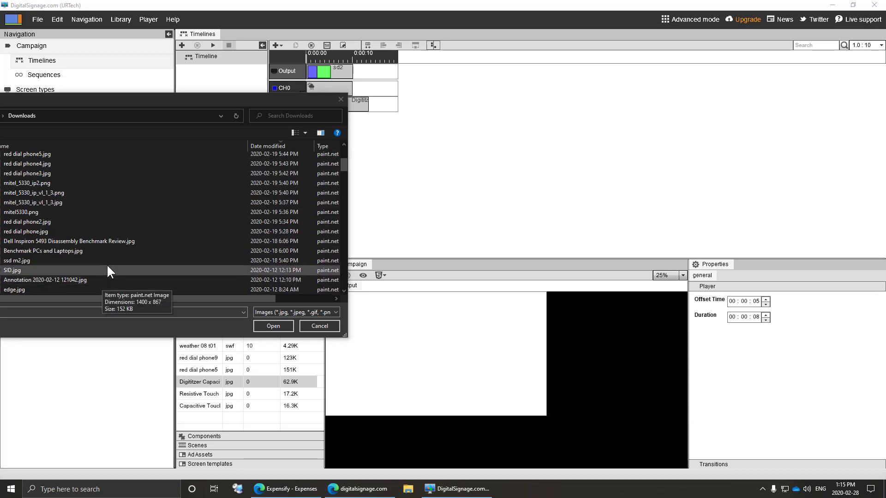
scroll(105, 272, up, 5)
double_click(98, 277)
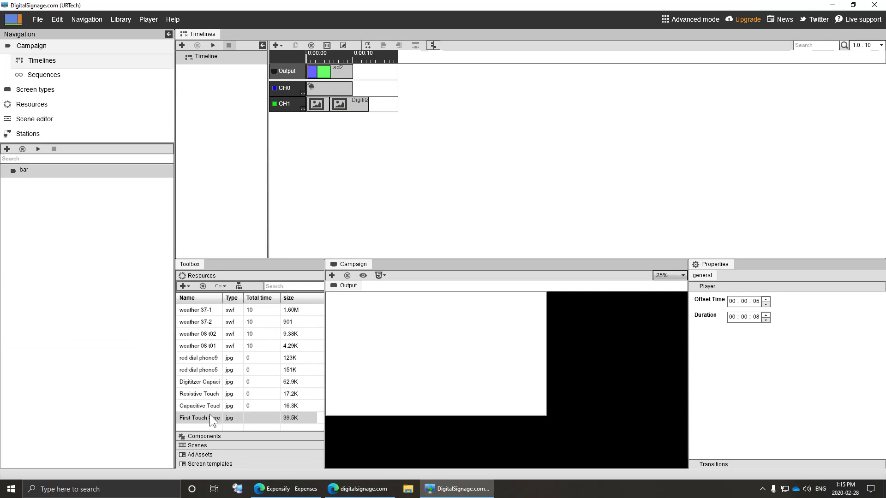
- Delete both CH1 clips and place the touch-screen image at the start of CH1
right_click(322, 103)
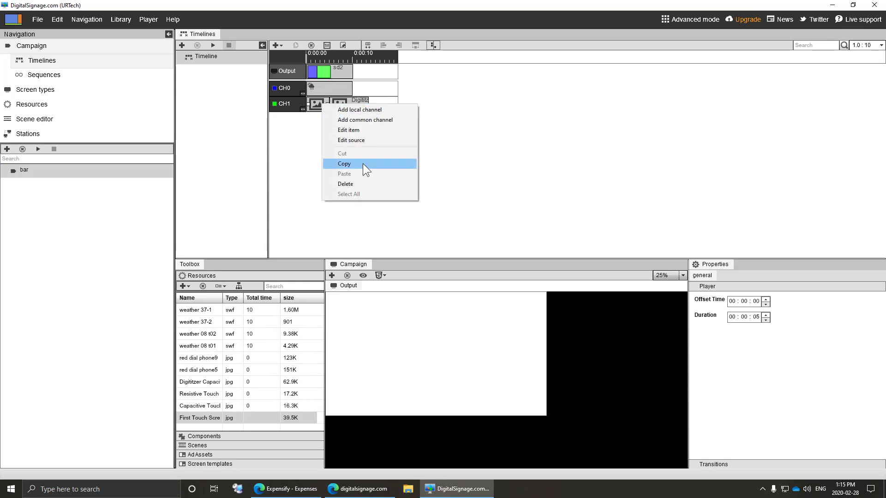
click(355, 183)
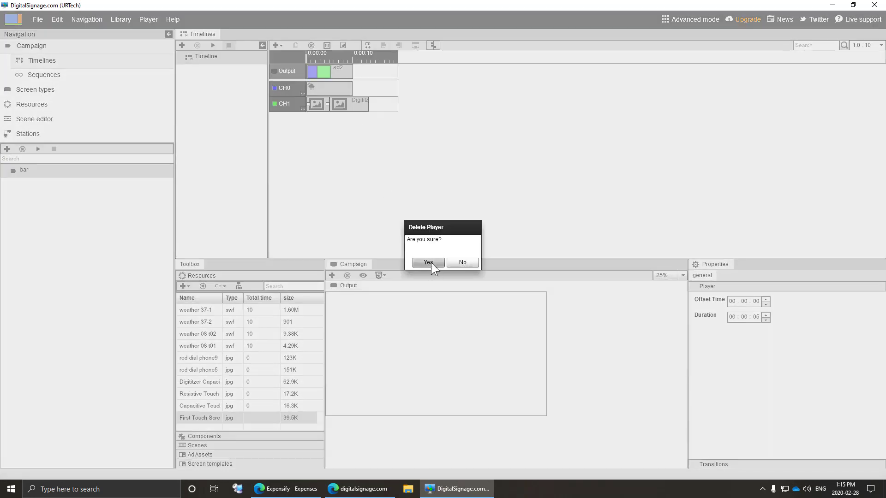
click(428, 262)
right_click(347, 103)
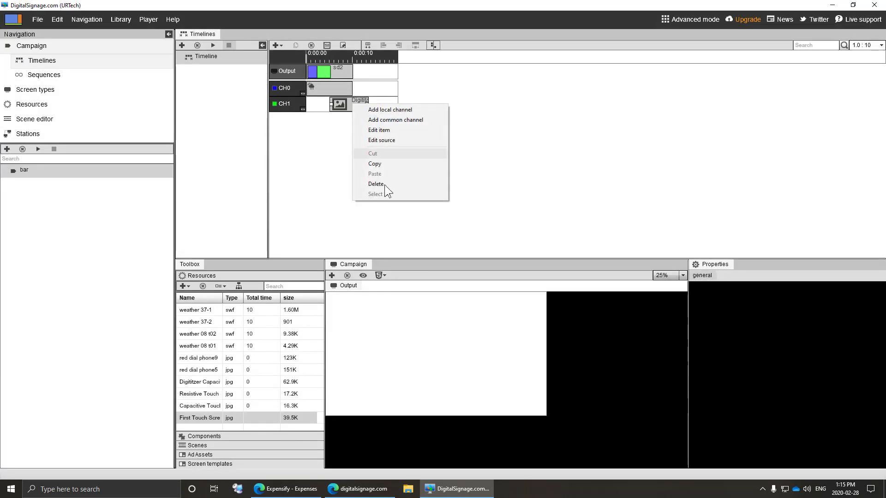
click(384, 182)
click(427, 262)
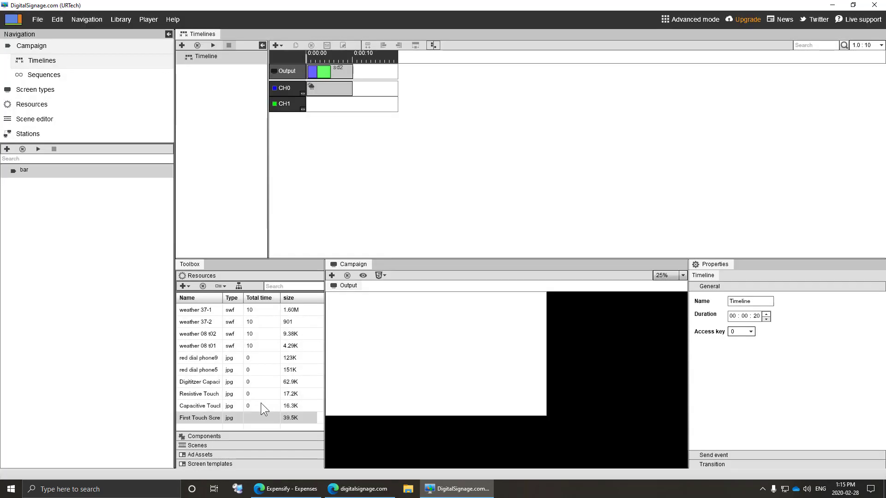
drag(207, 417, 318, 104)
click(325, 103)
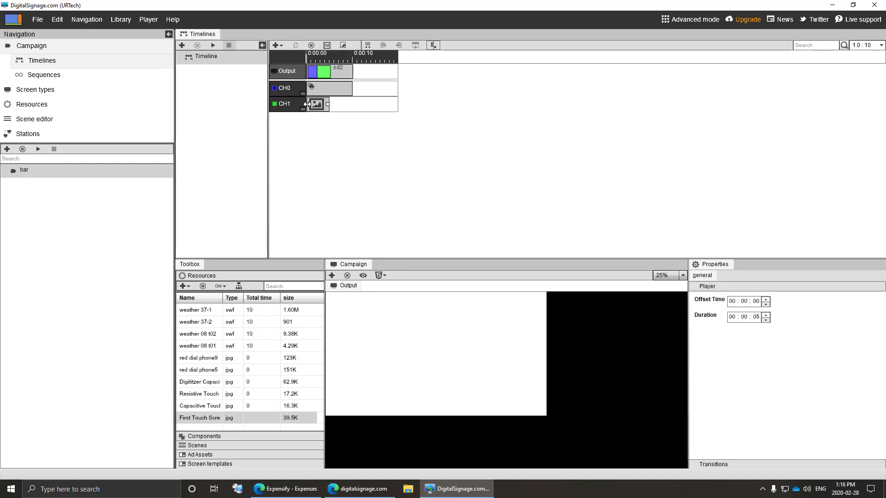
- Preview the campaign, stop playback, and save and upload the changes
click(213, 45)
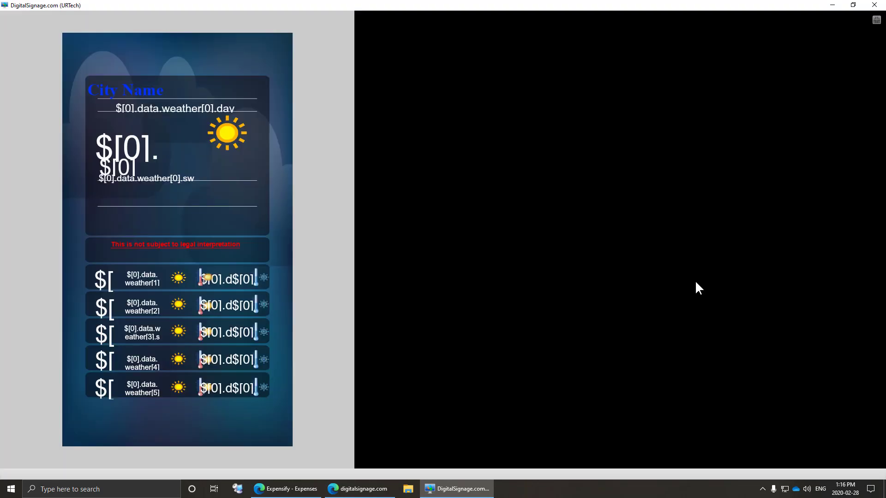
click(876, 21)
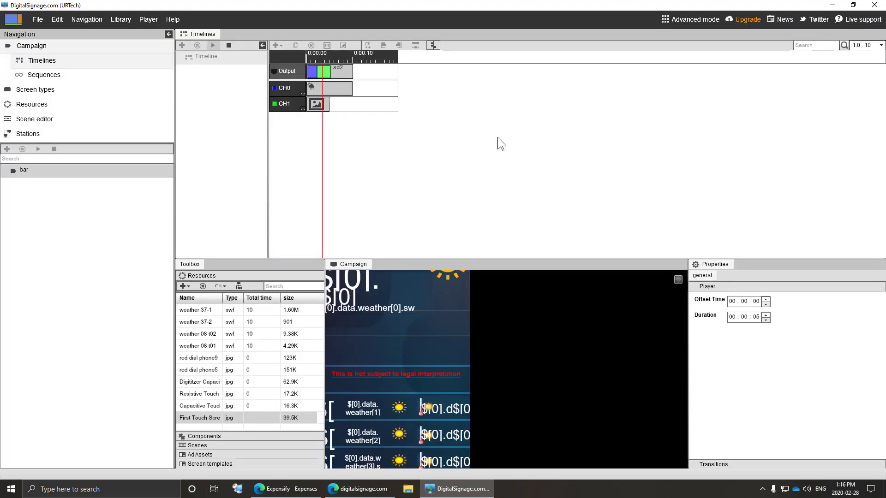
click(228, 45)
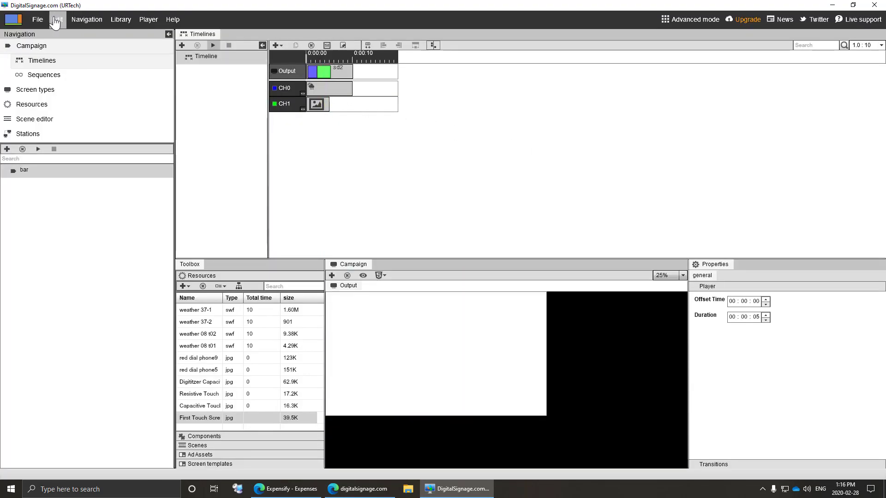
click(38, 20)
click(51, 42)
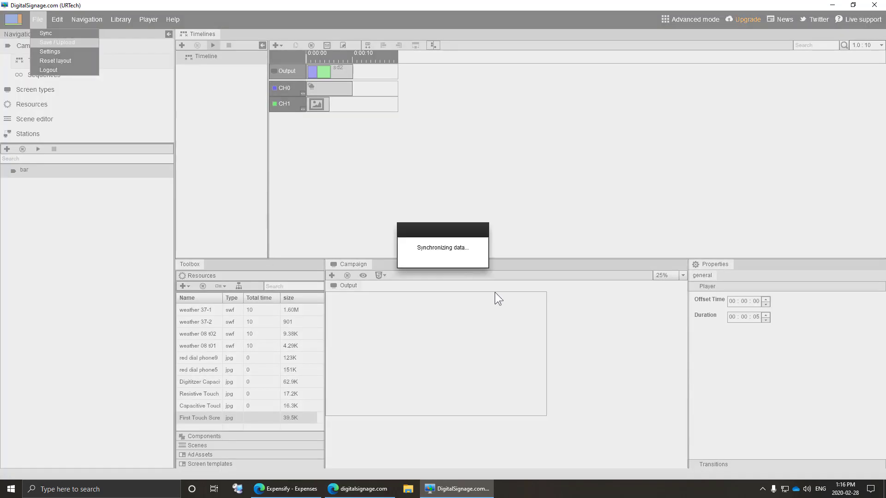
click(475, 285)
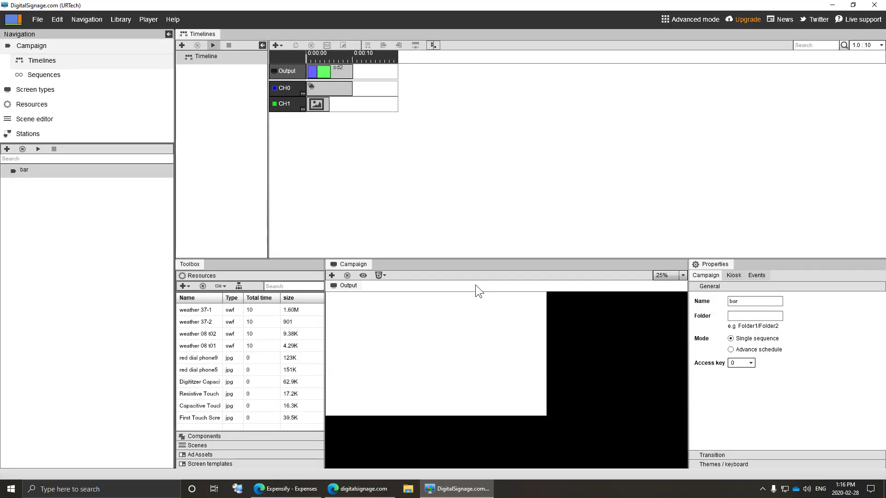
- Replay the campaign in an enlarged preview showing the weather scene beside the touch-screen photo
click(215, 45)
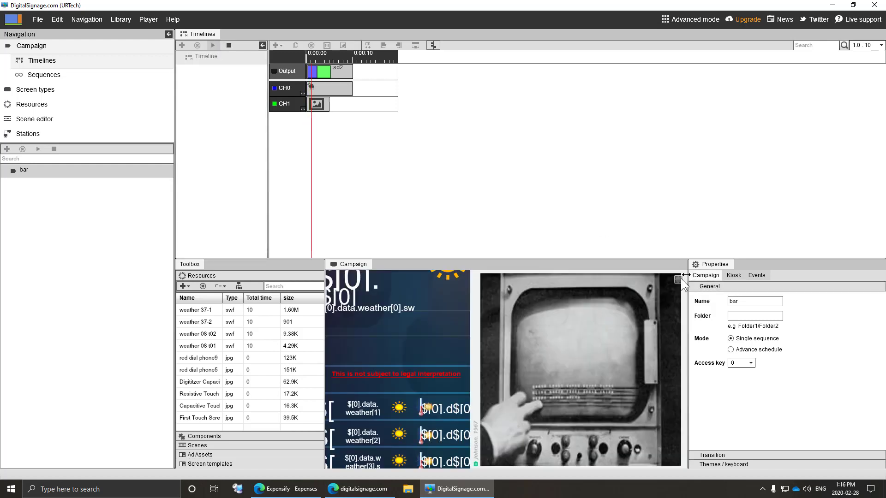
click(677, 279)
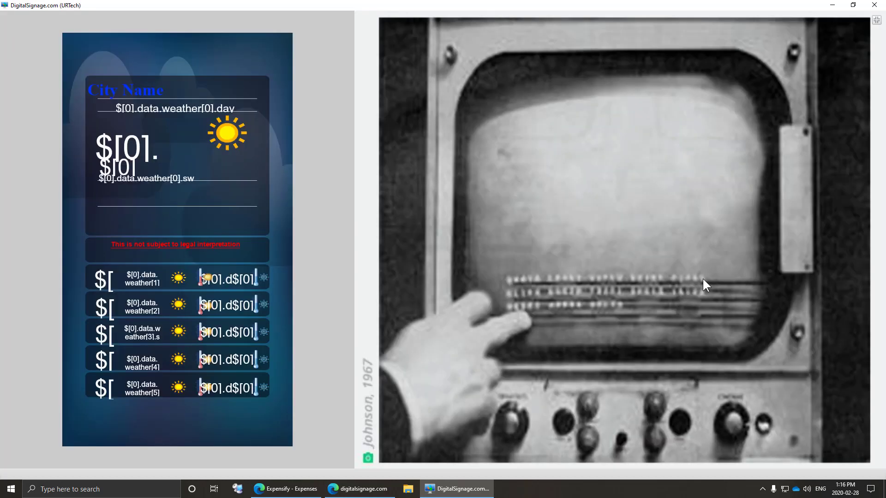
click(876, 20)
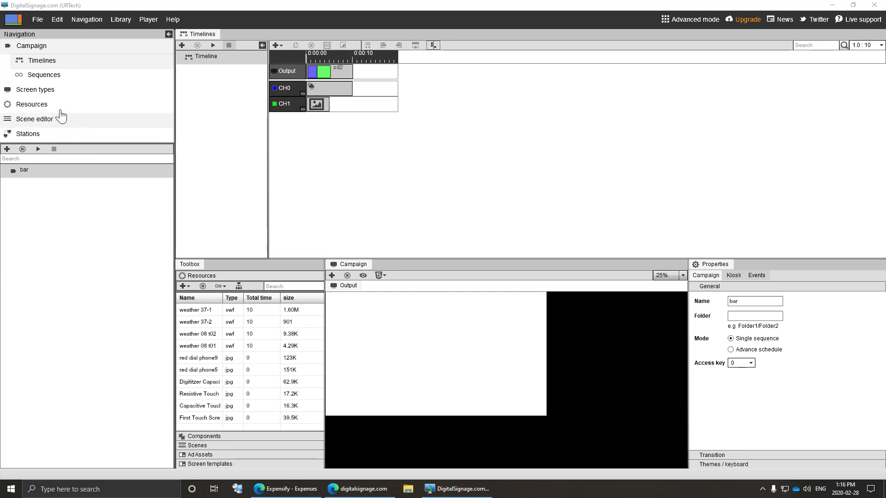
- Create a new screen template with a full-screen 1920×1080 viewer at Y 0
click(36, 90)
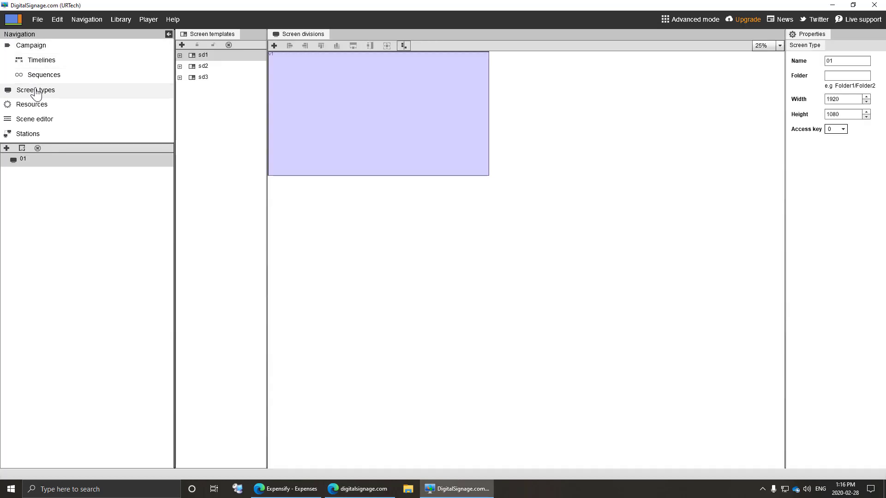
click(182, 45)
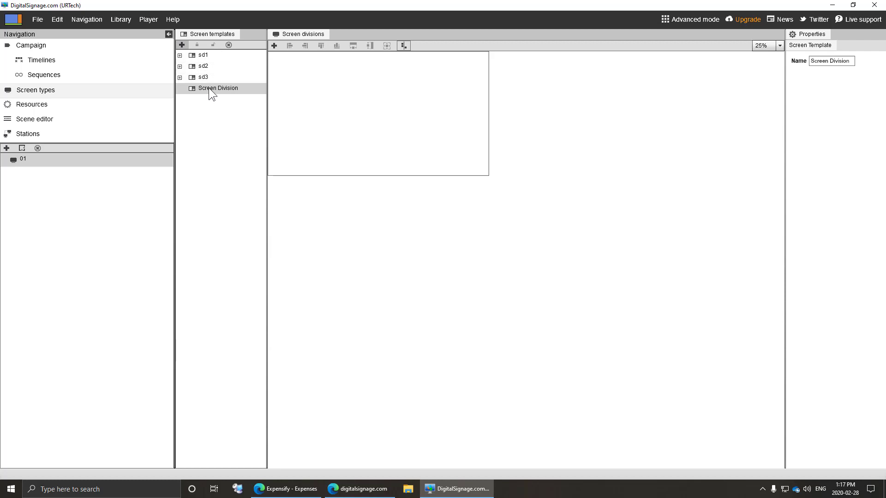
click(274, 45)
drag(350, 102, 298, 72)
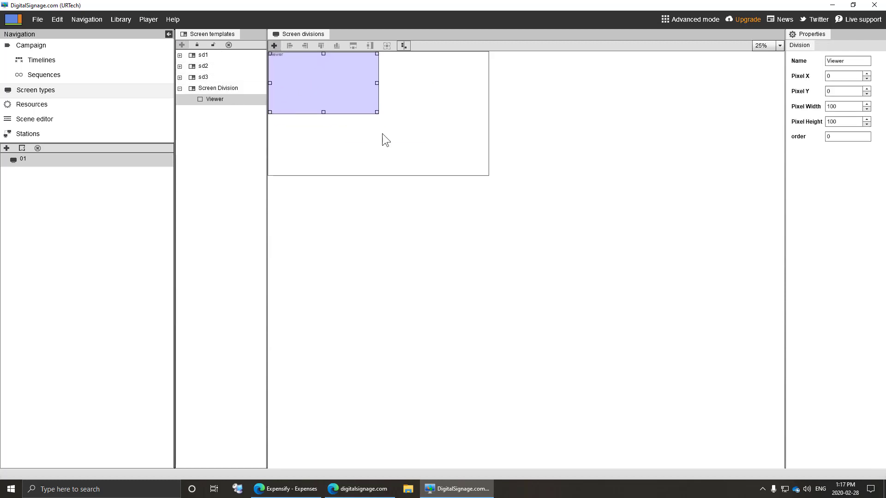
drag(378, 113, 494, 178)
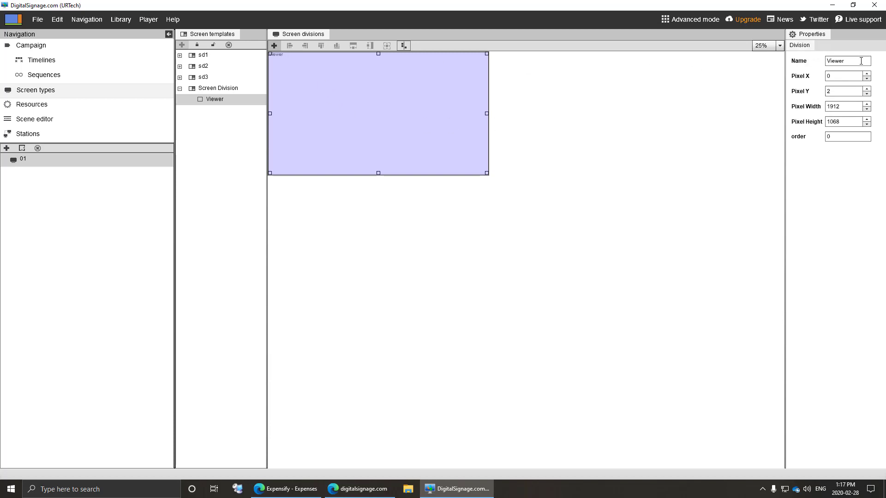
double_click(850, 107)
text(1920)
key(Return)
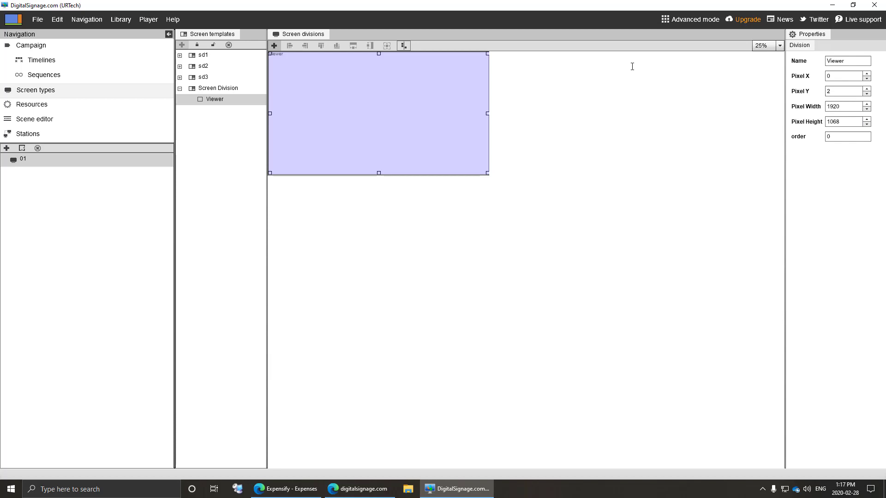
double_click(844, 122)
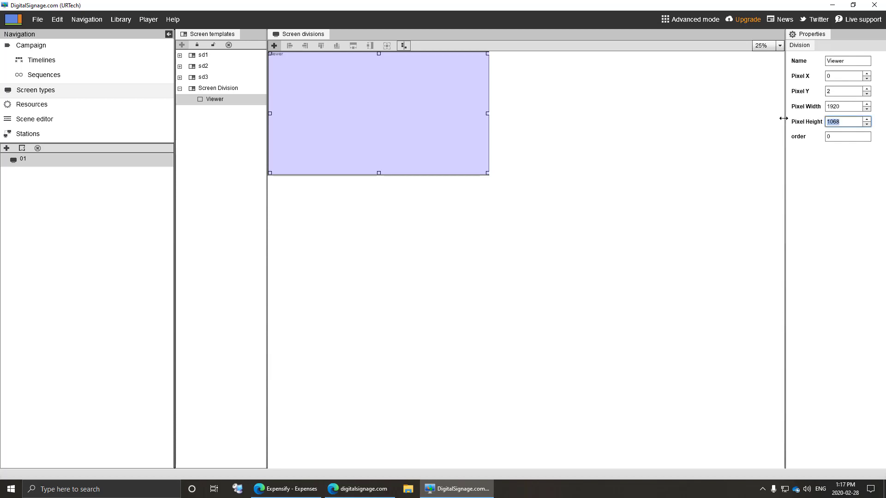
text(1080)
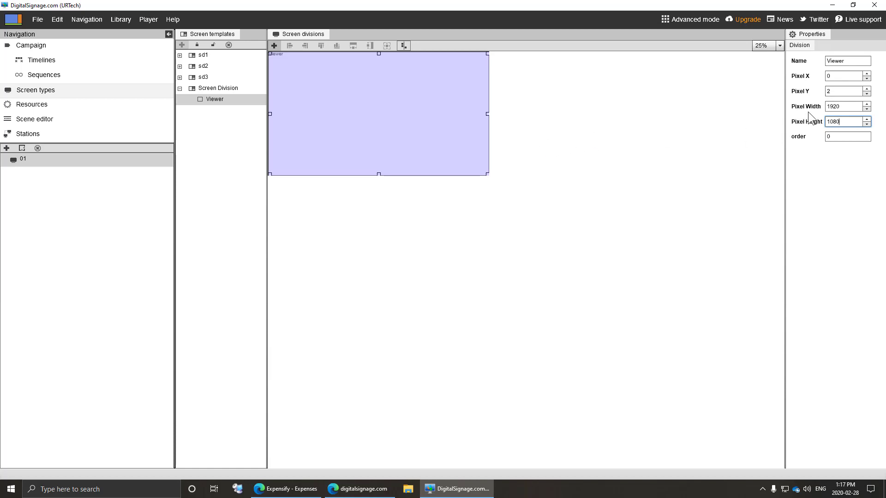
double_click(848, 92)
text(0)
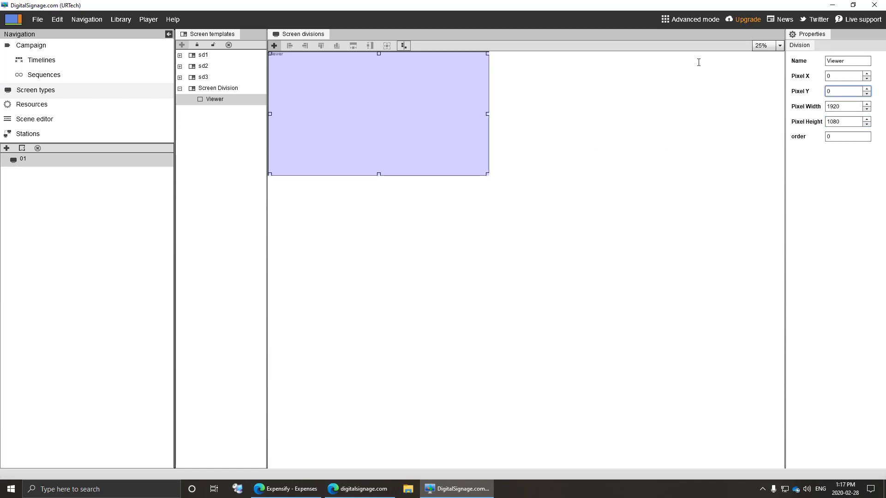
- Add four more viewers: a thin top strip, two middle boxes and a 332-wide bottom viewer
click(274, 46)
drag(345, 104, 316, 83)
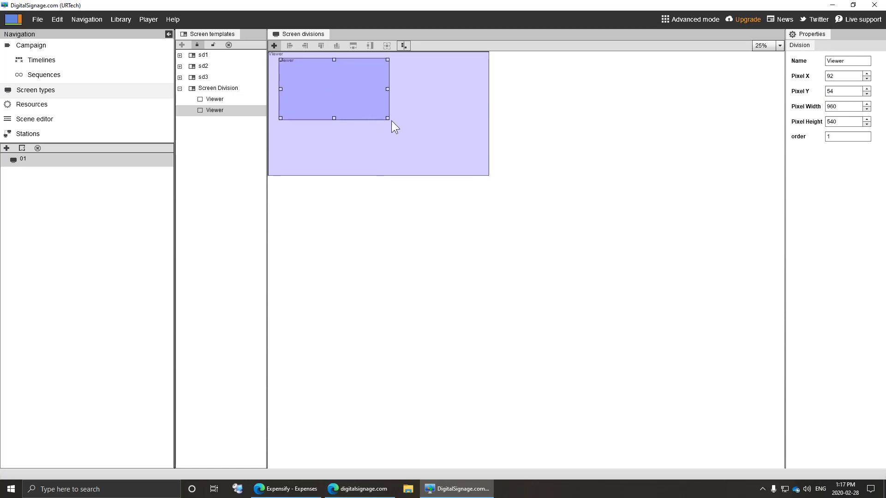
drag(390, 118, 471, 69)
click(274, 45)
drag(365, 114, 419, 119)
click(274, 45)
drag(365, 112, 369, 152)
click(274, 46)
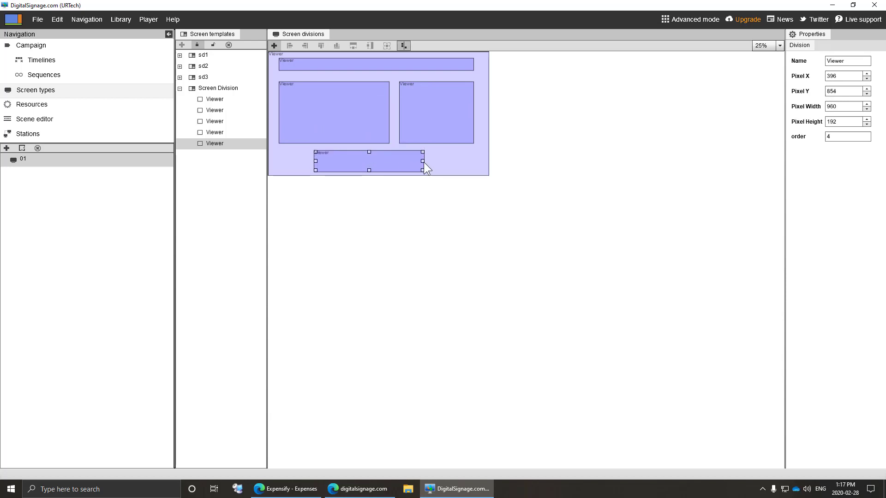
drag(422, 161, 367, 161)
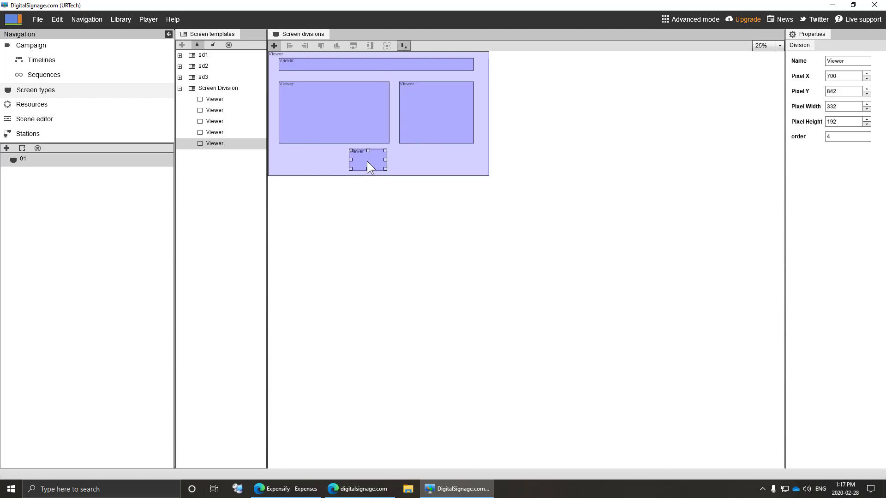
- Align the right-middle viewer's bottom with the left viewer and restore its width to 648
click(349, 114)
click(448, 132)
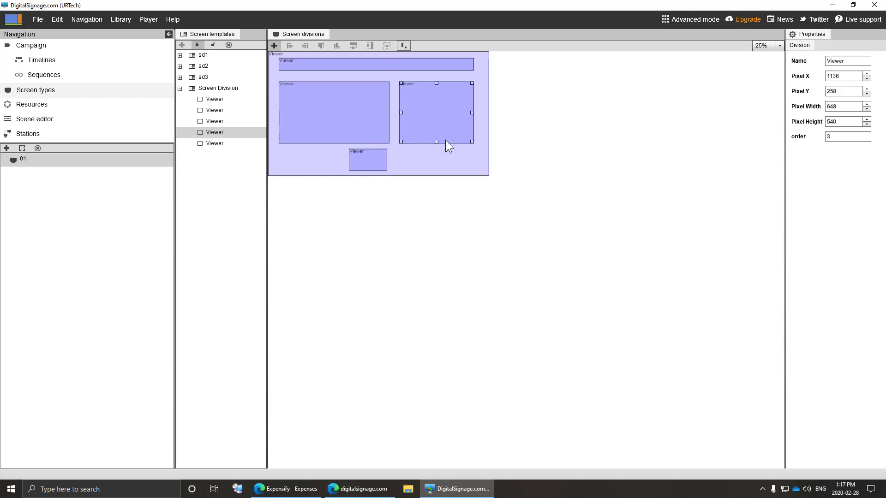
drag(435, 143, 400, 144)
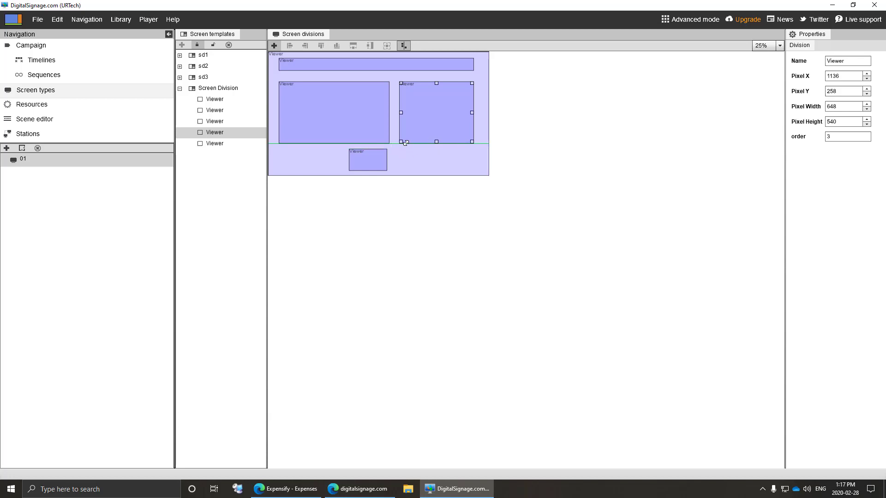
double_click(840, 109)
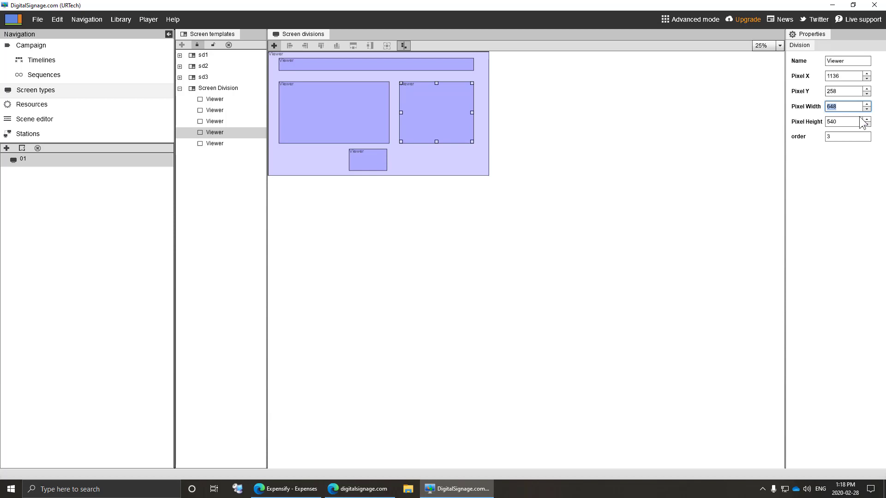
text(200)
key(Return)
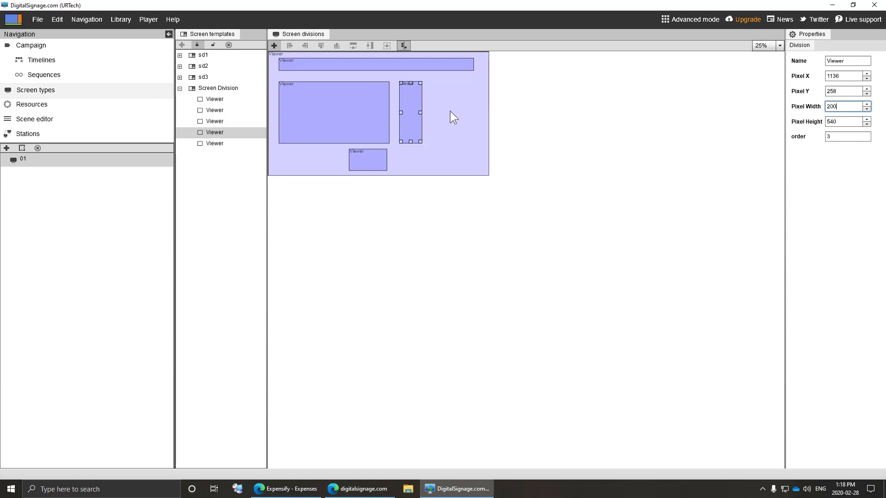
drag(454, 113, 473, 112)
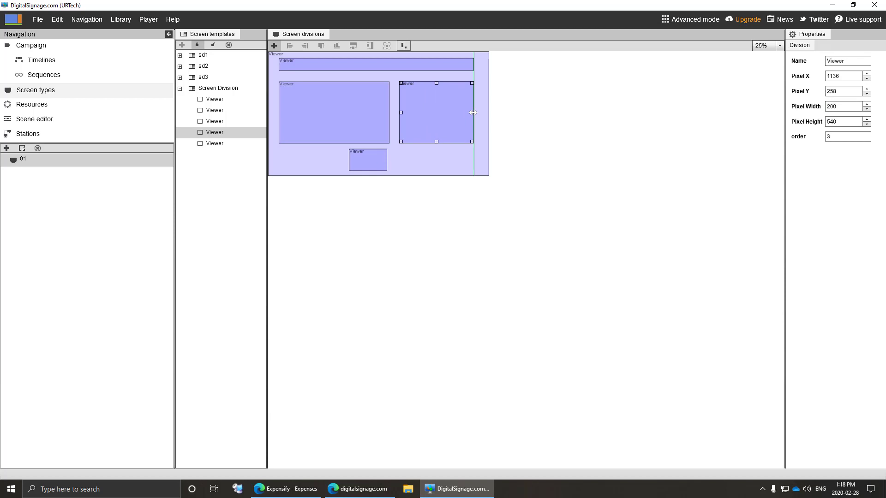
click(226, 88)
drag(850, 62, 619, 54)
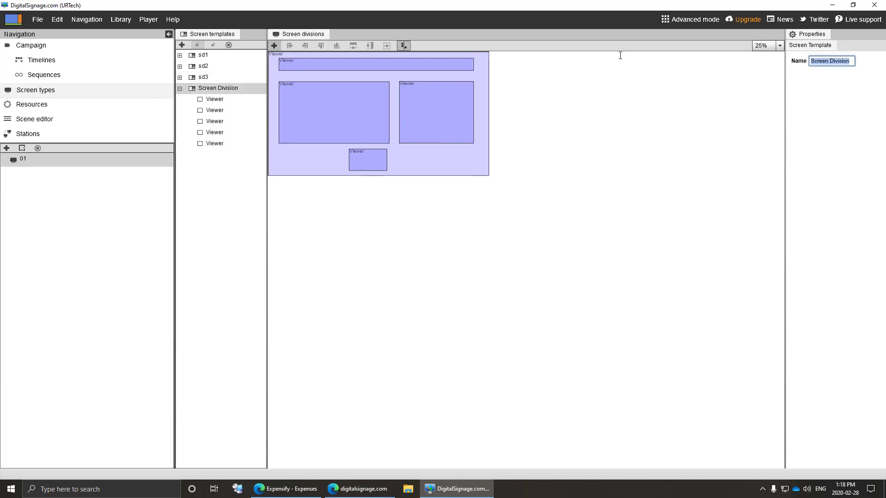
- Name the template URtechScreenLayout, save and upload it, and go back to Timelines
text(URtechScre)
text(enL)
text(o)
text(yout)
click(38, 19)
click(63, 42)
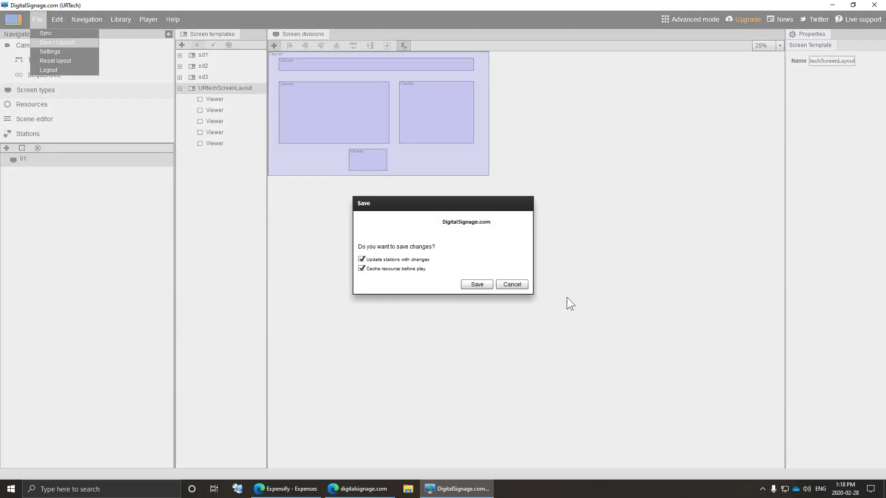
click(482, 283)
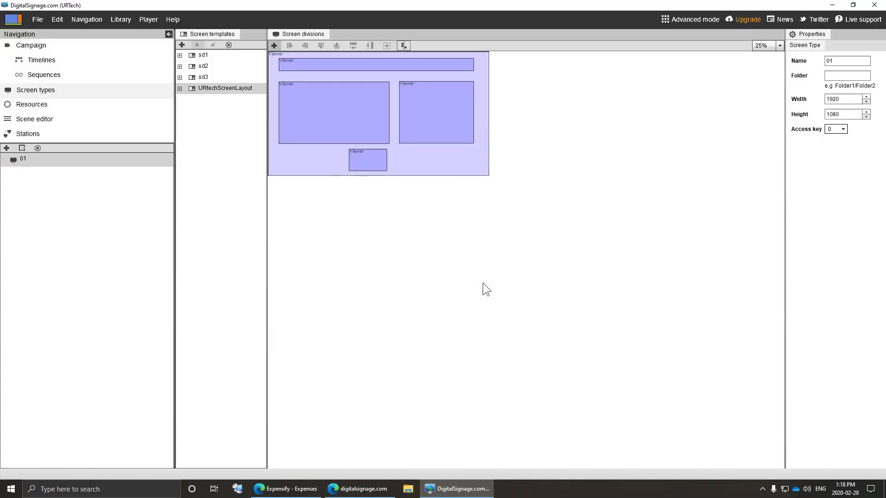
click(52, 63)
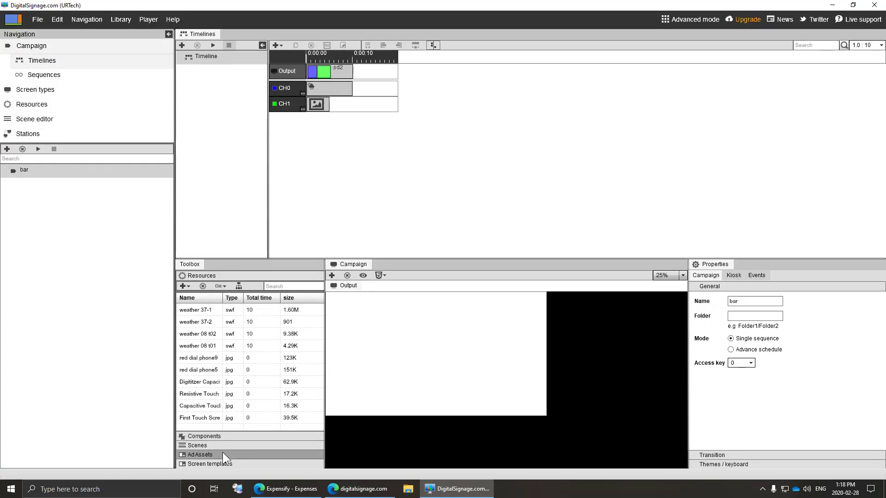
- Apply URtechScreenLayout to the Output track and shorten its clip to 9 seconds
click(226, 463)
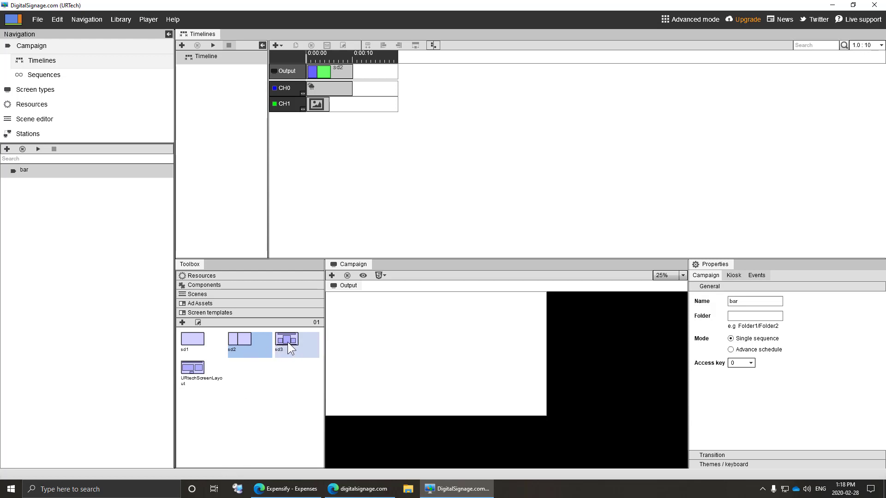
drag(201, 372, 369, 71)
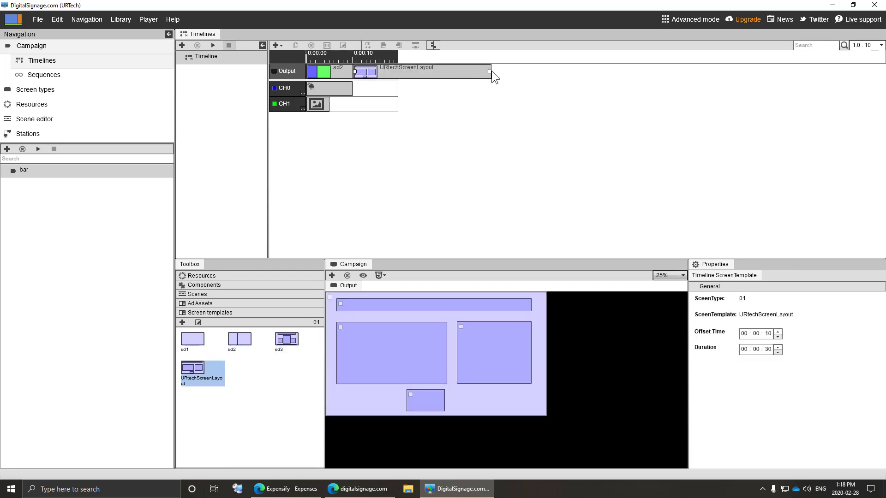
drag(490, 71, 396, 73)
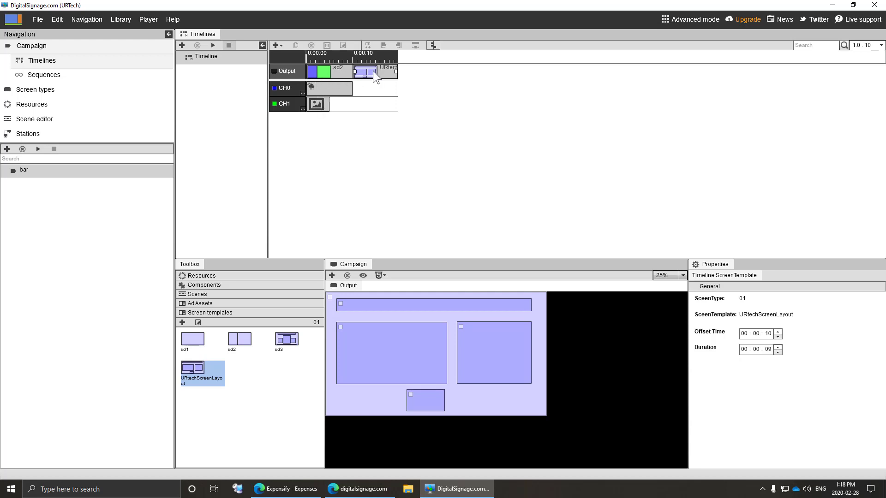
- Add four new local channels to the campaign
click(273, 45)
click(290, 54)
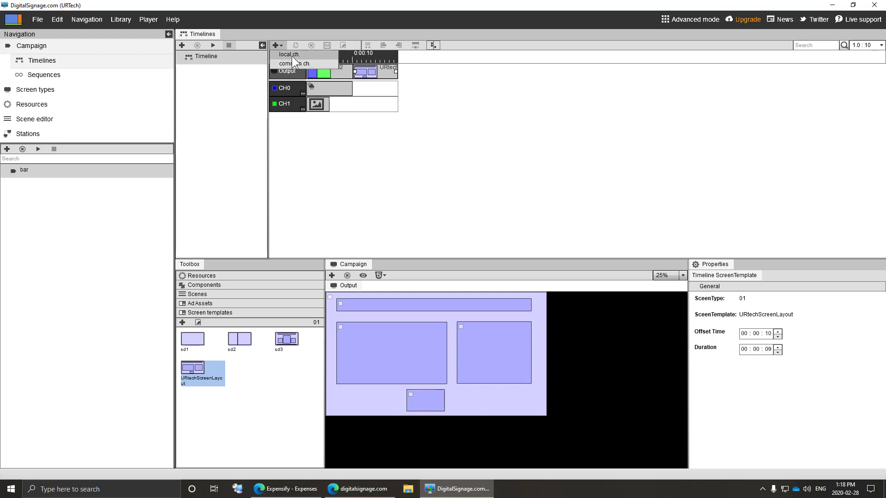
click(276, 46)
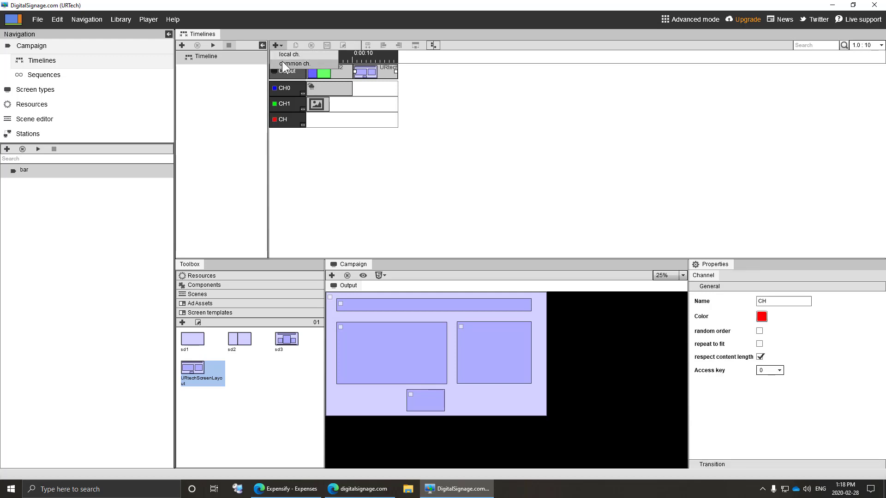
click(282, 57)
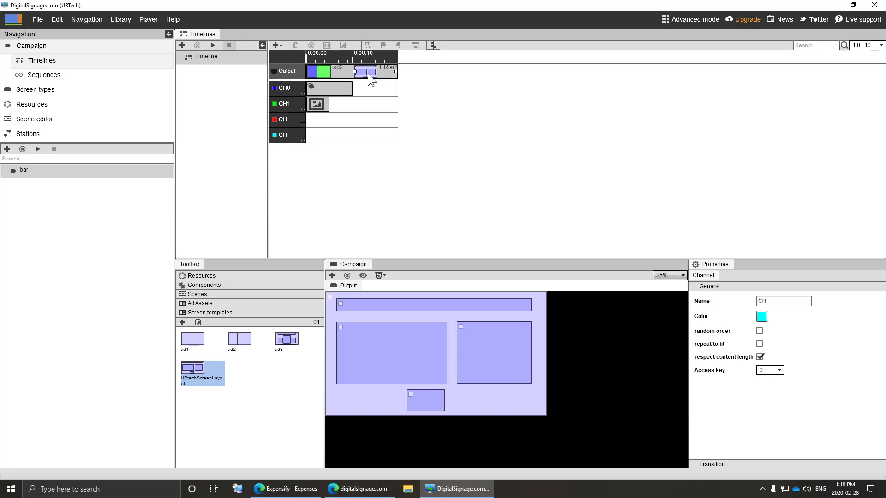
click(275, 47)
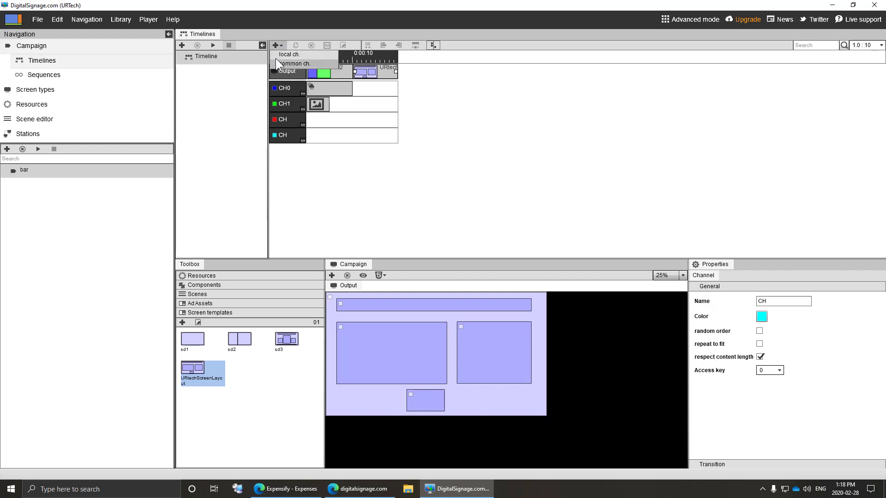
click(275, 57)
click(277, 48)
click(283, 56)
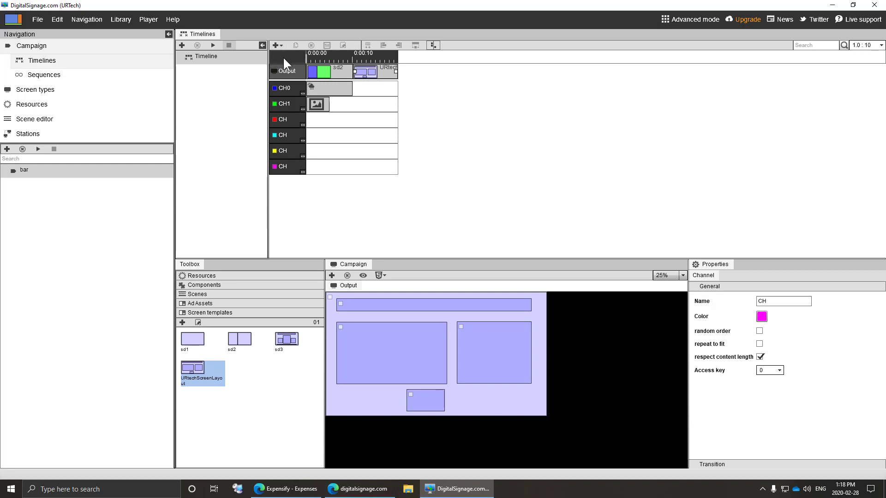
click(283, 86)
- Rename CH0 to WeatherPane and CH1 to RightPane
drag(780, 301, 645, 298)
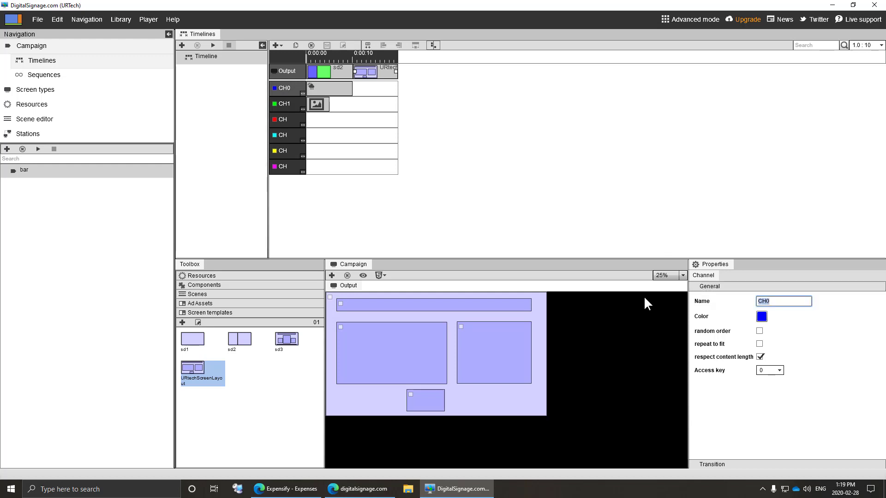
text(WeatherPane)
click(289, 104)
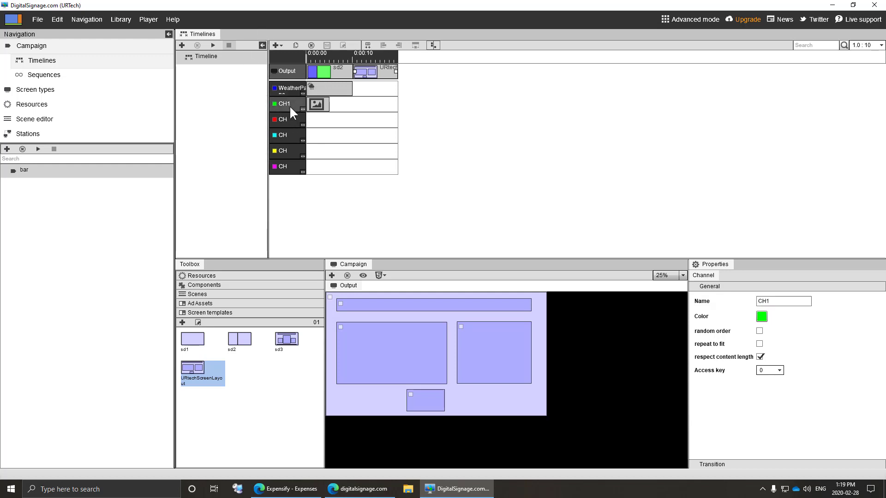
double_click(777, 301)
text(RightPane)
click(286, 122)
- Assign the red channel to the background viewer and rename it Background
mouse_move(287, 118)
mouse_down()
mouse_move(336, 252)
mouse_move(334, 318)
mouse_up()
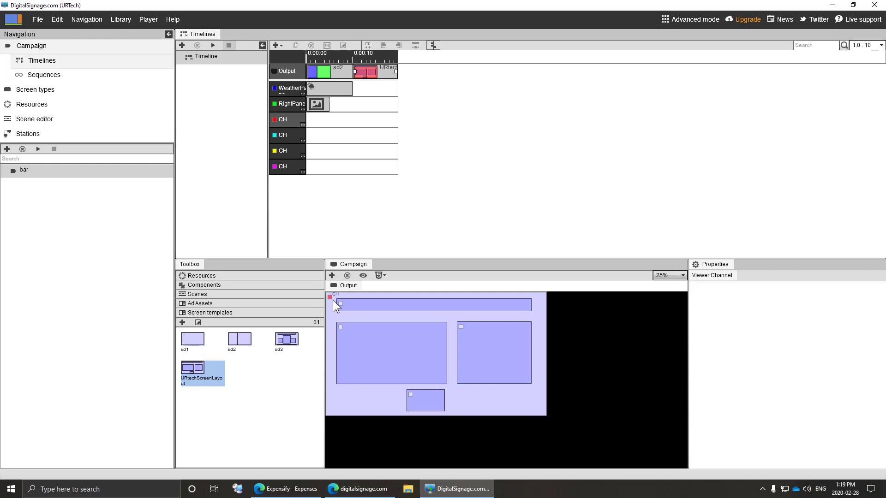
click(294, 120)
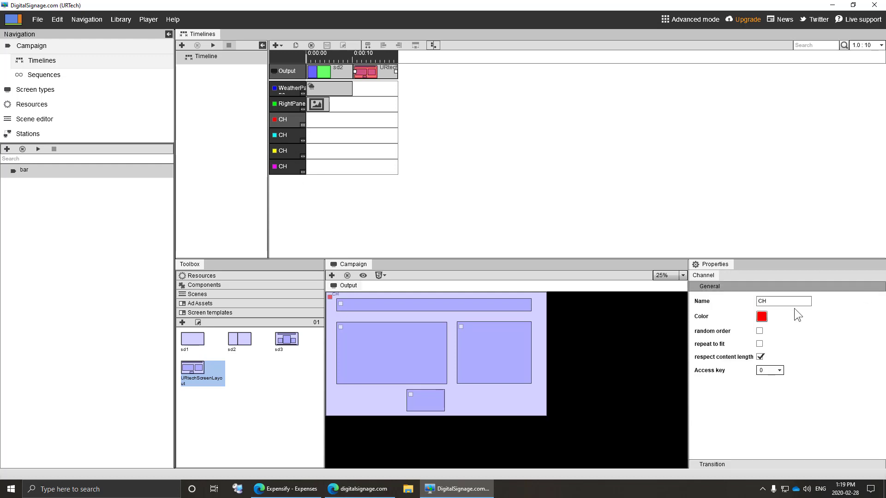
double_click(783, 301)
text(Background)
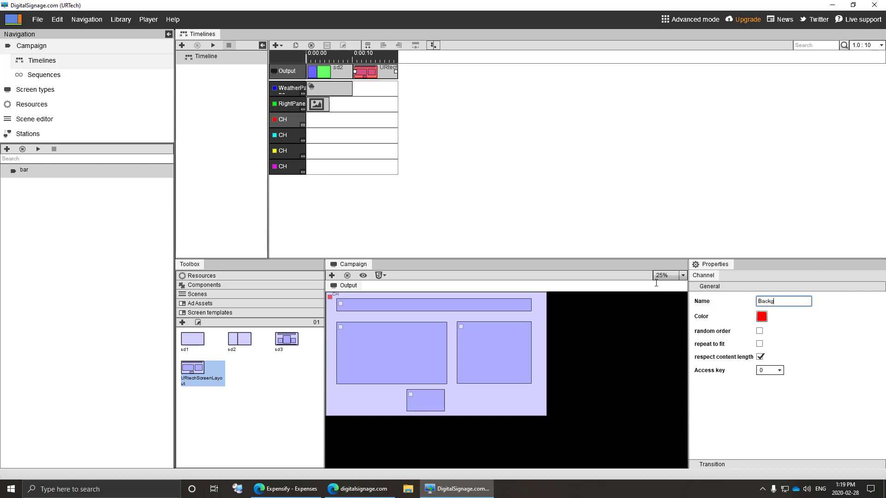
click(283, 138)
click(364, 308)
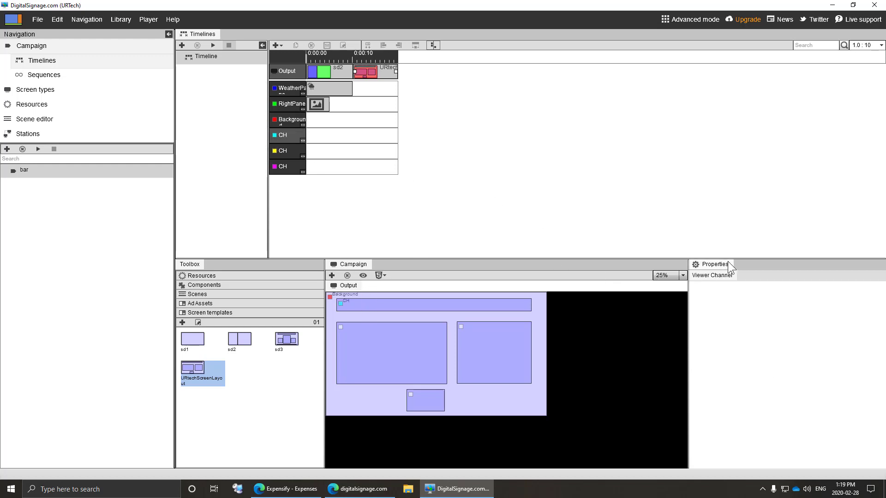
- Rename the cyan channel Header; assign yellow and magenta channels to the left and right viewers
click(291, 141)
click(788, 300)
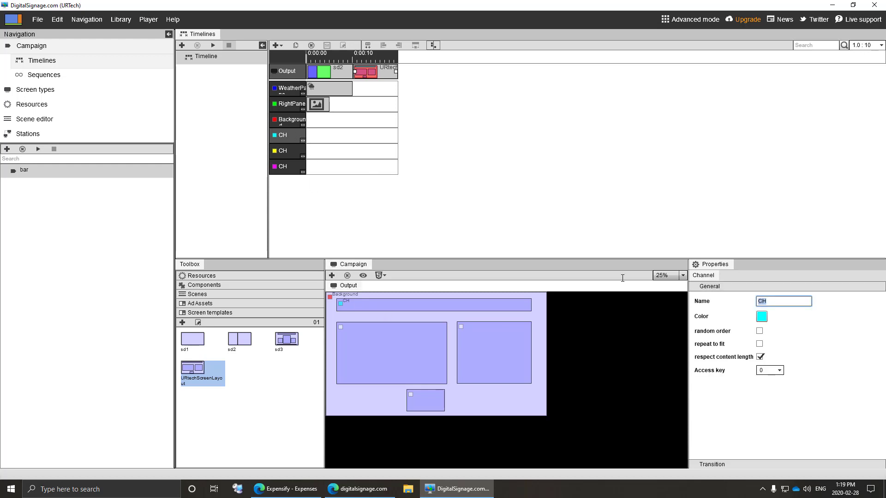
text(Header)
click(284, 151)
drag(317, 213, 341, 327)
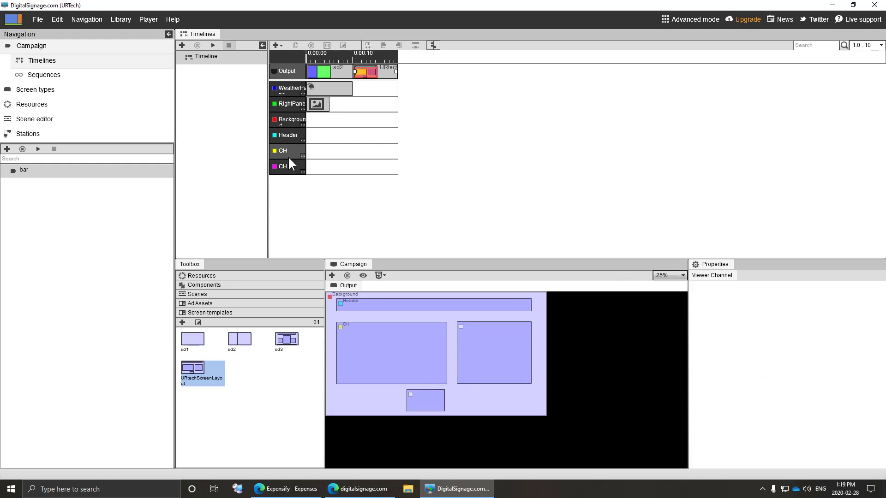
mouse_move(285, 166)
mouse_down()
mouse_move(467, 284)
mouse_move(507, 364)
mouse_up()
- Add a new local channel named BottomFrame and colour it orange
click(278, 46)
click(284, 55)
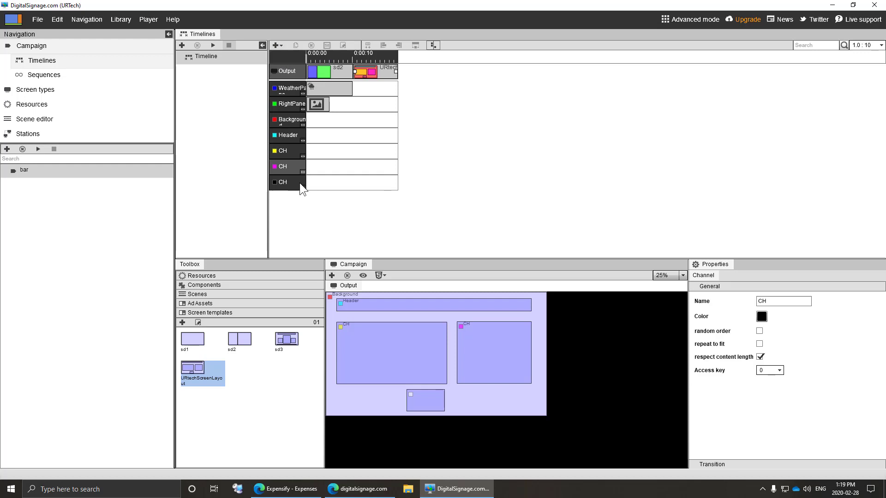
click(292, 184)
double_click(781, 301)
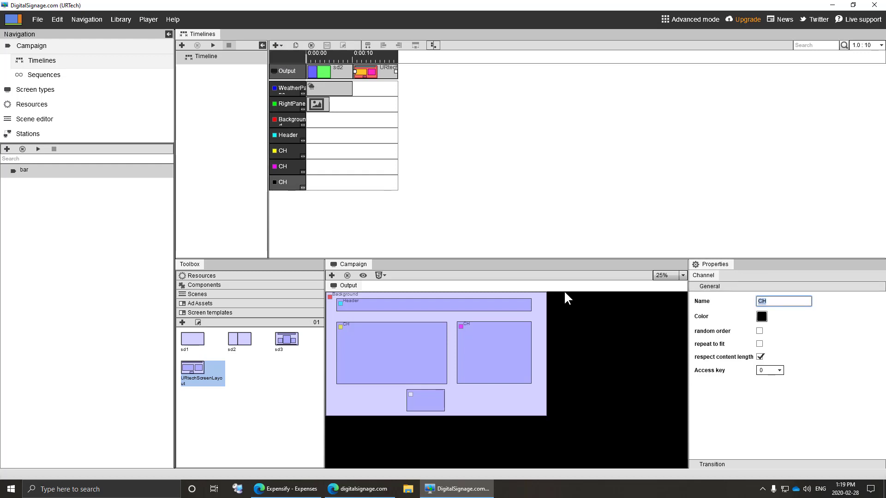
text(BottomFrame)
click(758, 318)
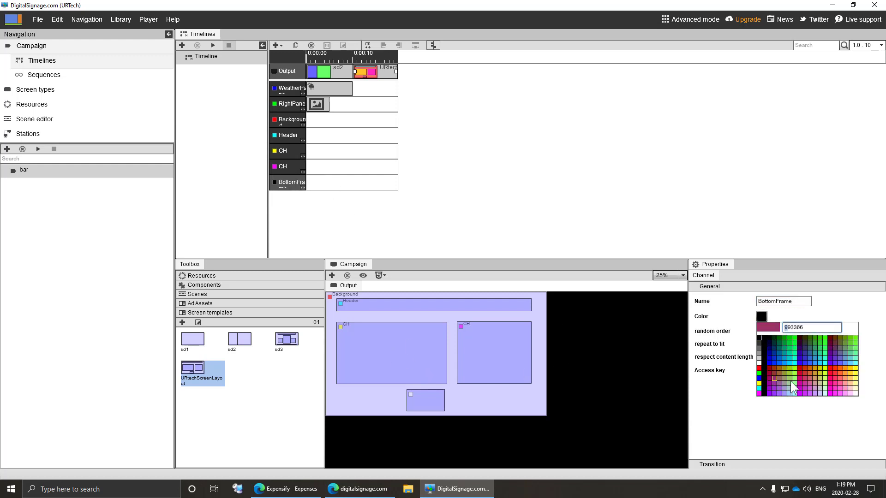
click(844, 378)
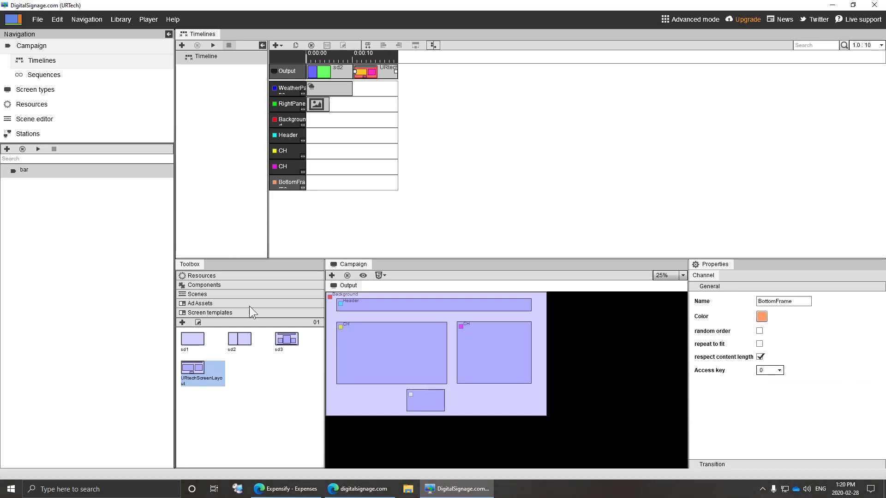
click(229, 285)
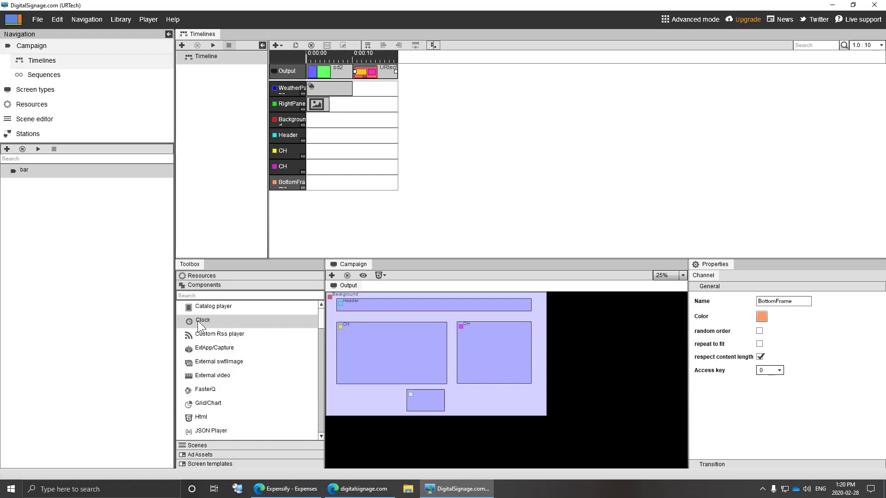
- Drop a Clock onto the BottomFrame channel with a 10-second offset time
drag(197, 320, 425, 402)
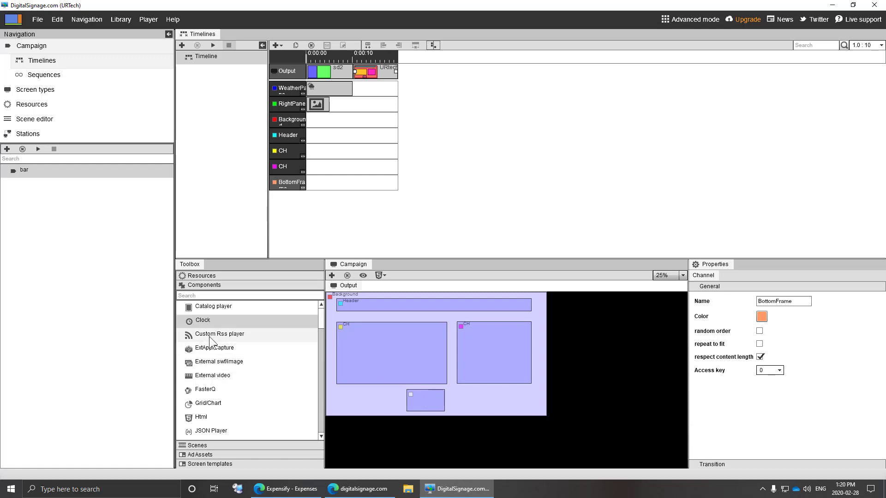
drag(208, 319, 351, 183)
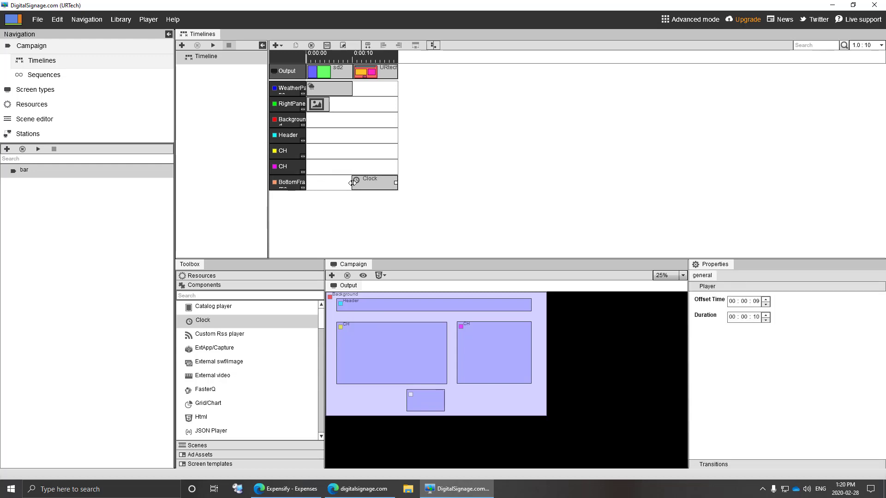
click(753, 302)
text(10)
key(Return)
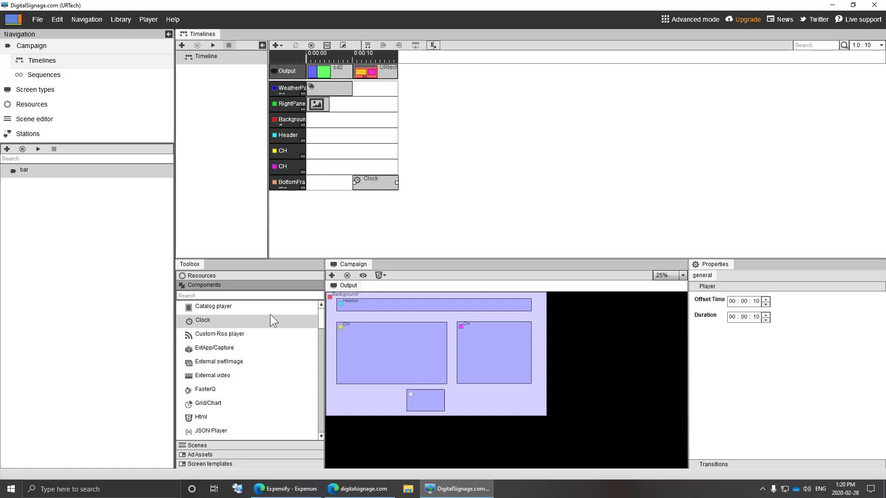
click(289, 167)
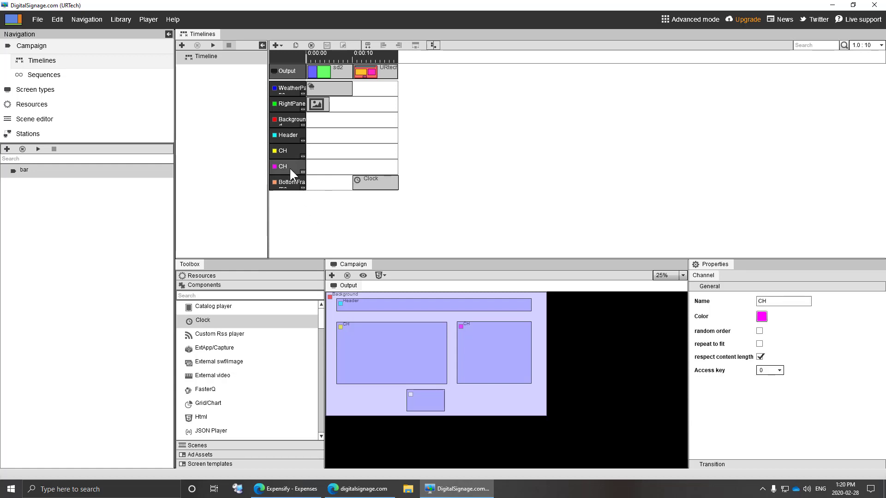
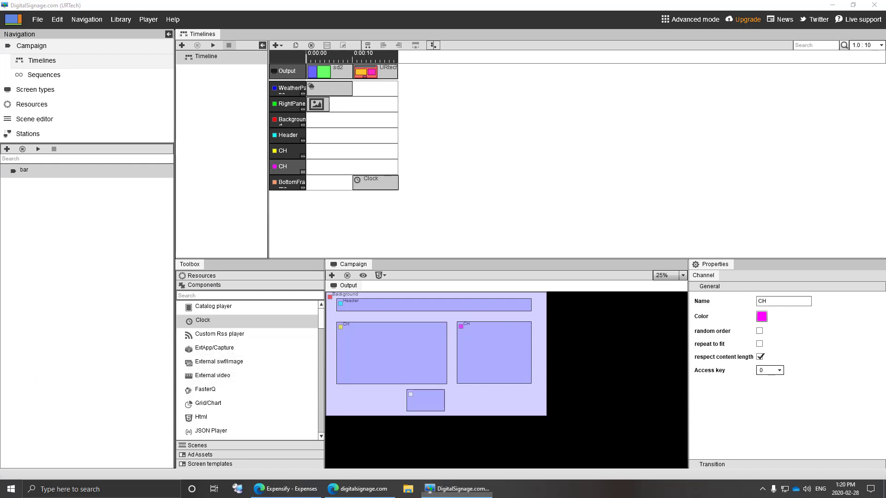
- Drop Rss news on the magenta CH channel, delete it, then place it on the yellow CH channel
drag(322, 324, 320, 341)
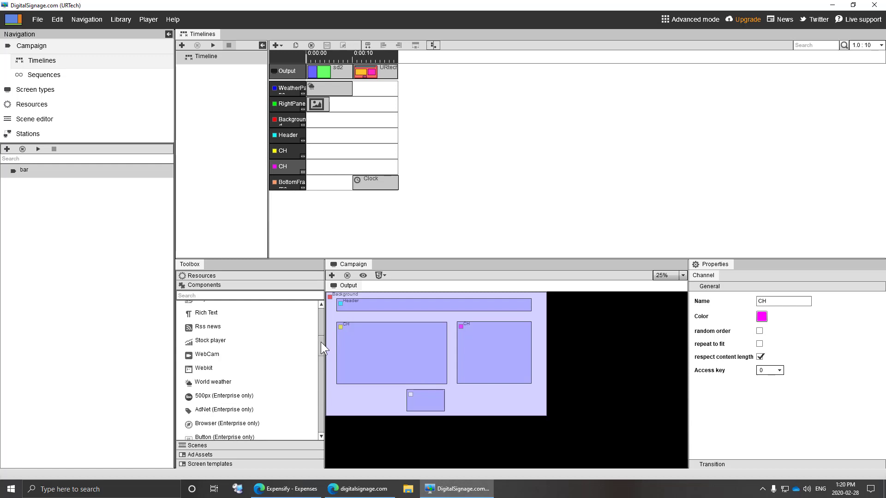
drag(212, 329, 358, 164)
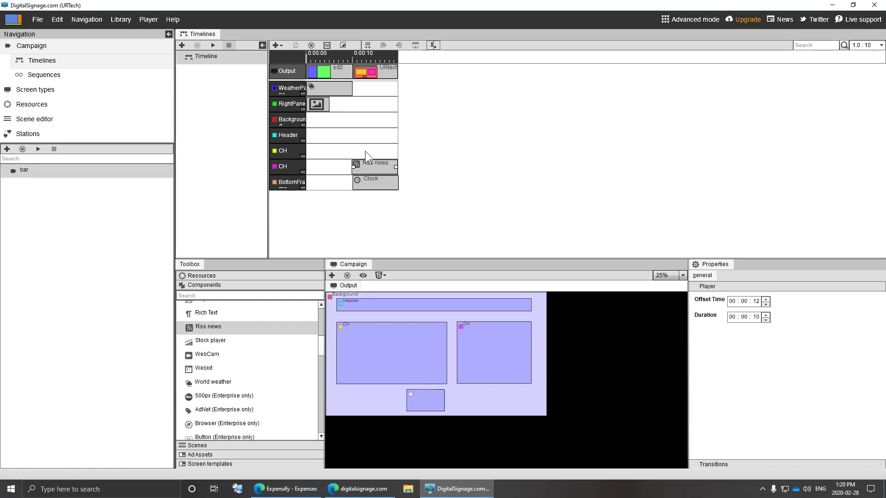
right_click(366, 165)
click(390, 245)
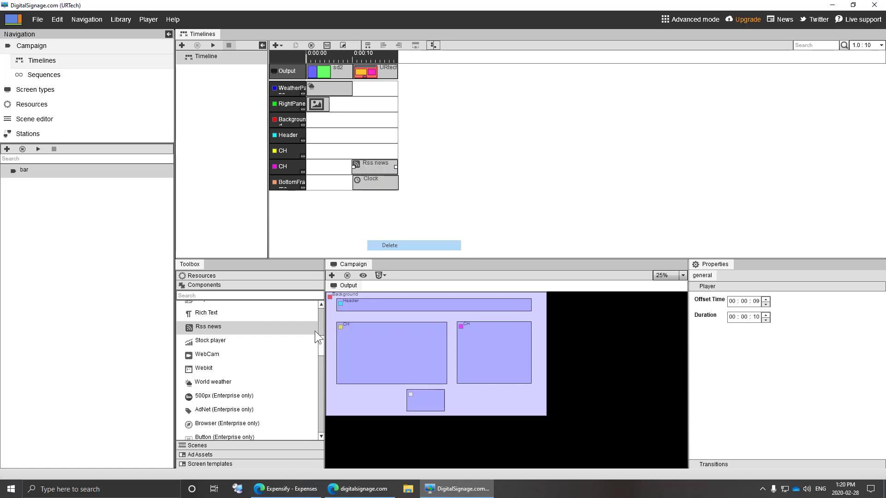
key(Return)
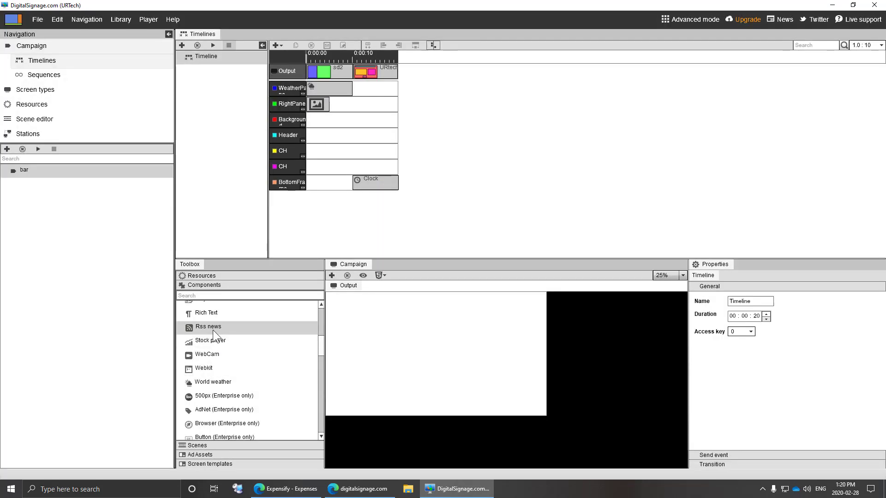
drag(212, 330, 356, 153)
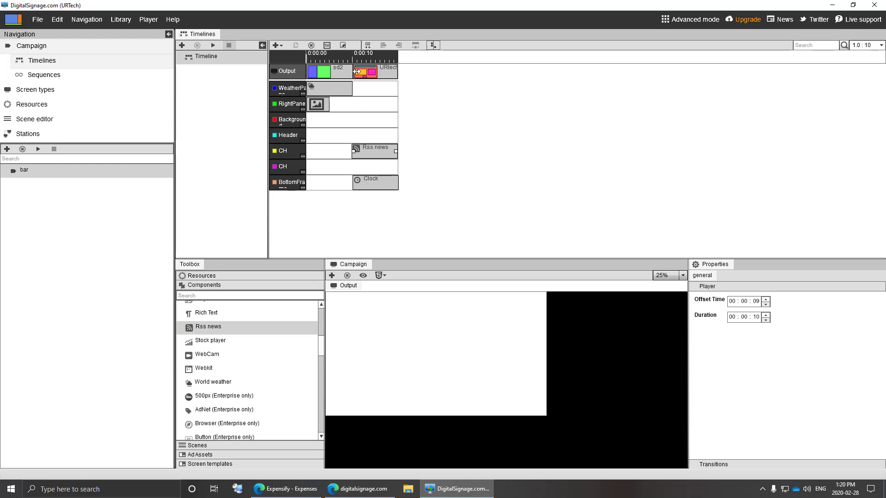
- Make the Rss news headlines sky blue at font size 28
double_click(375, 151)
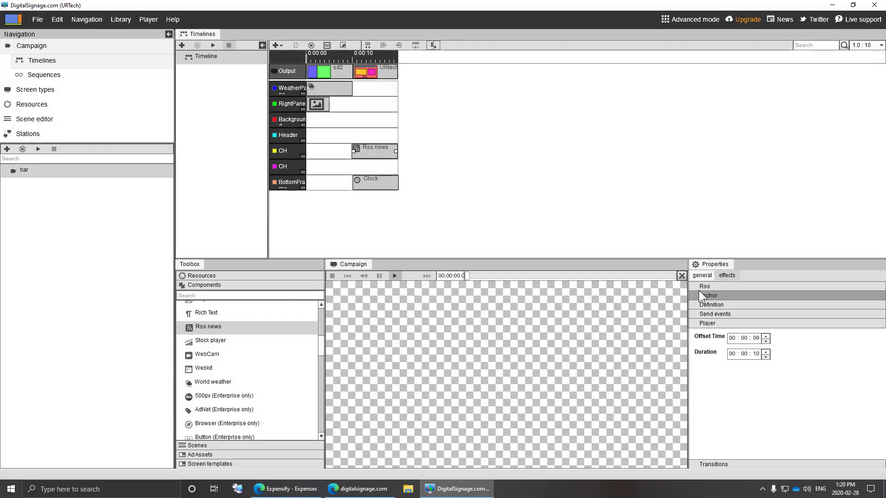
click(703, 287)
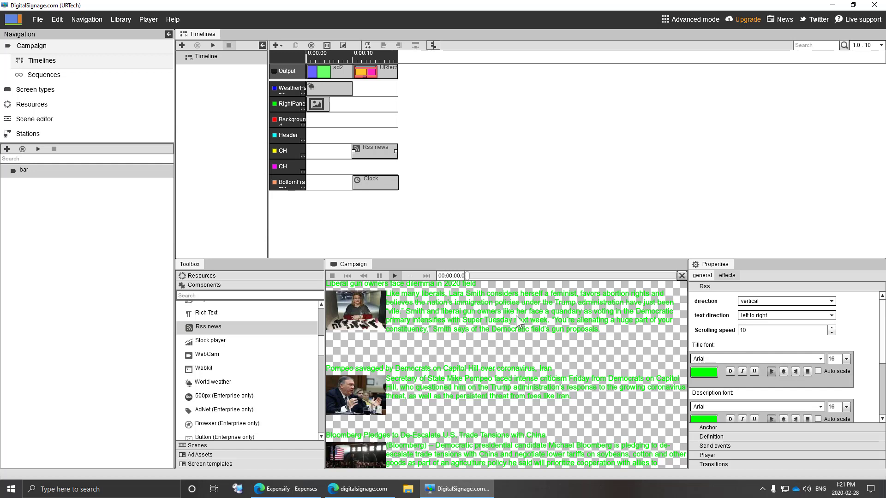
click(707, 373)
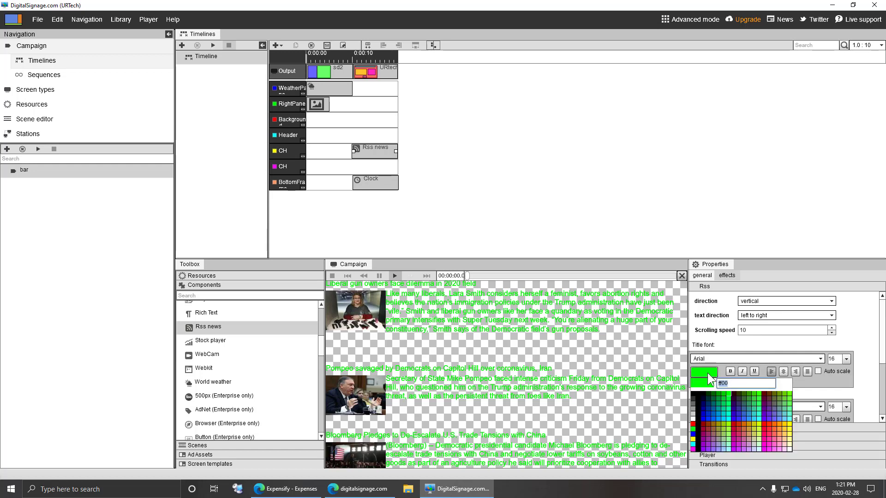
click(724, 420)
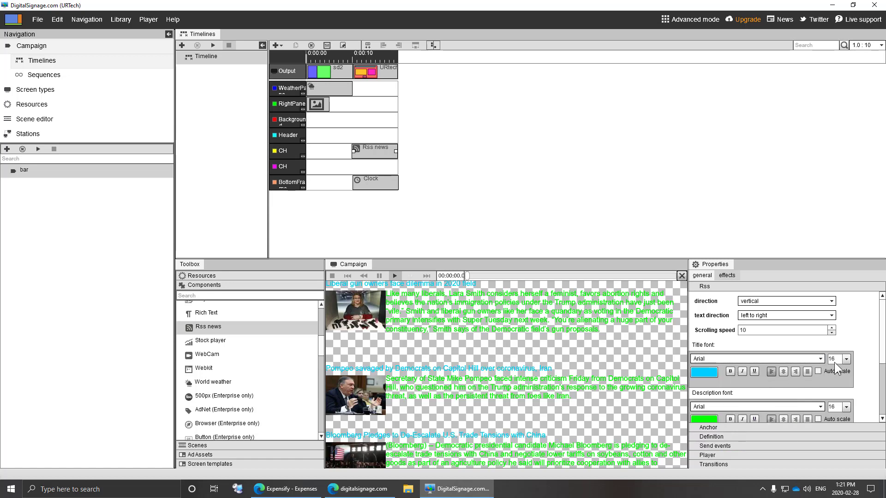
click(846, 359)
click(834, 411)
click(844, 358)
scroll(848, 409, down, 3)
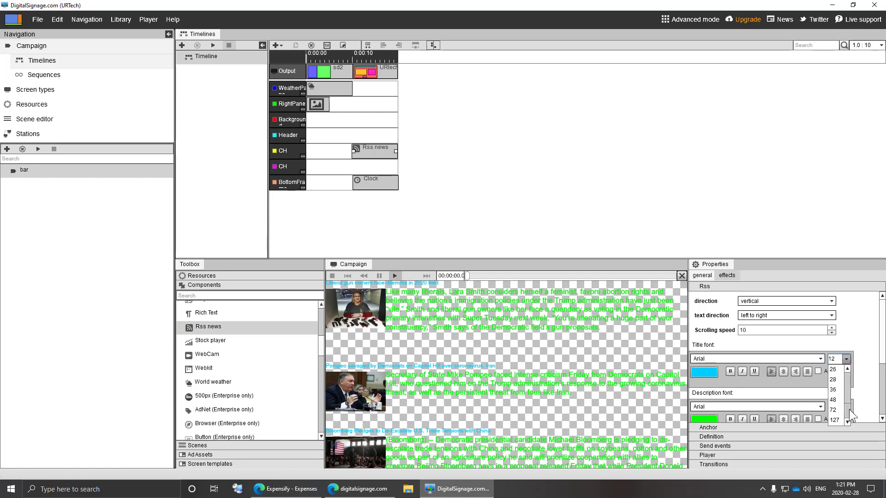
click(832, 379)
- Make the Rss news description text blue at font size 22
click(711, 417)
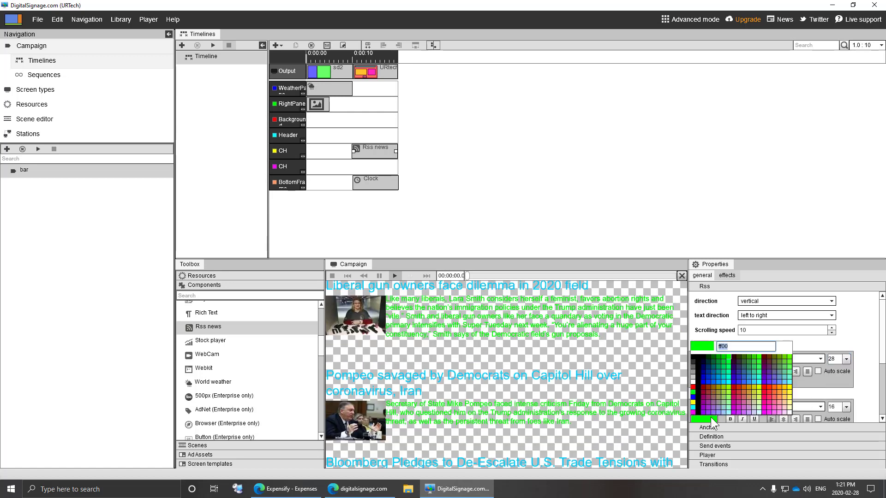
click(707, 379)
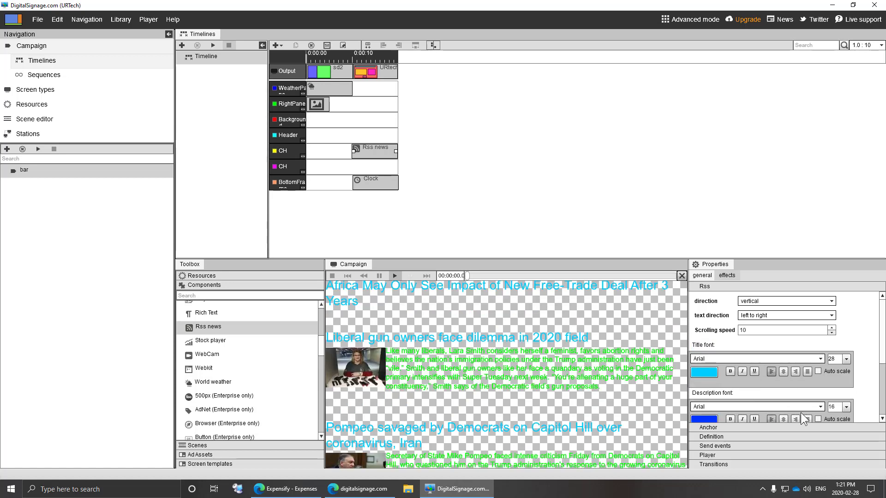
click(846, 407)
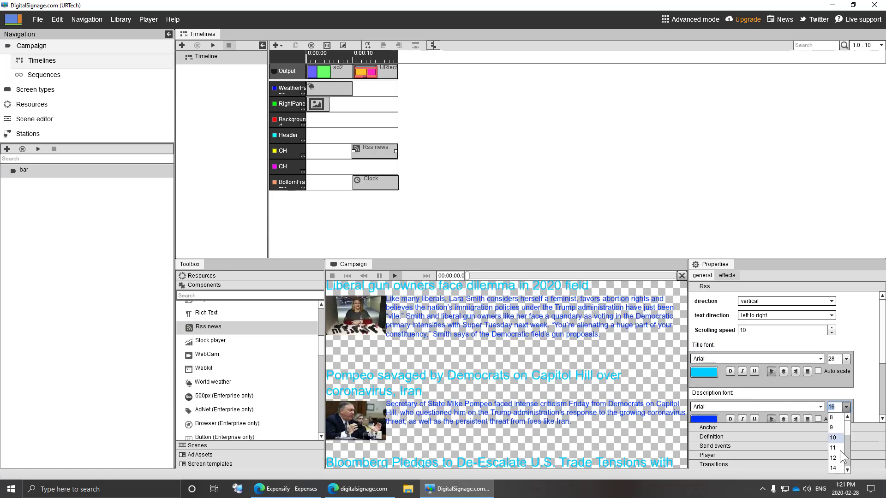
scroll(838, 470, down, 2)
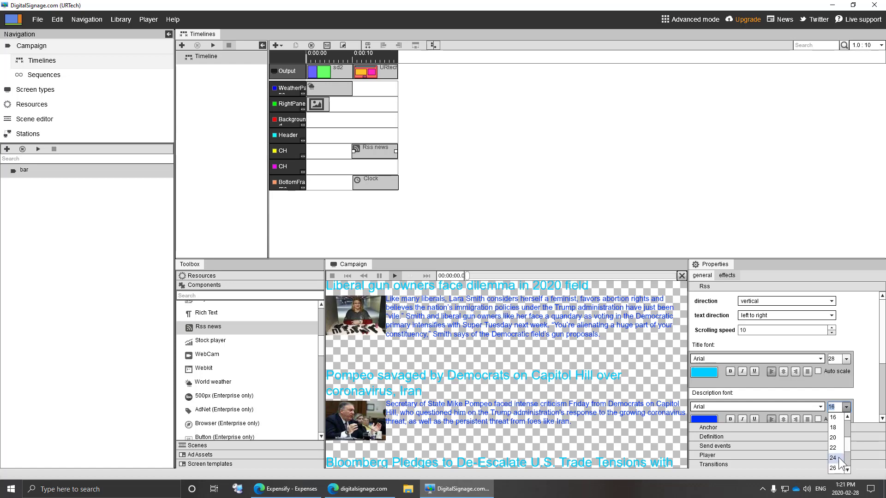
click(837, 448)
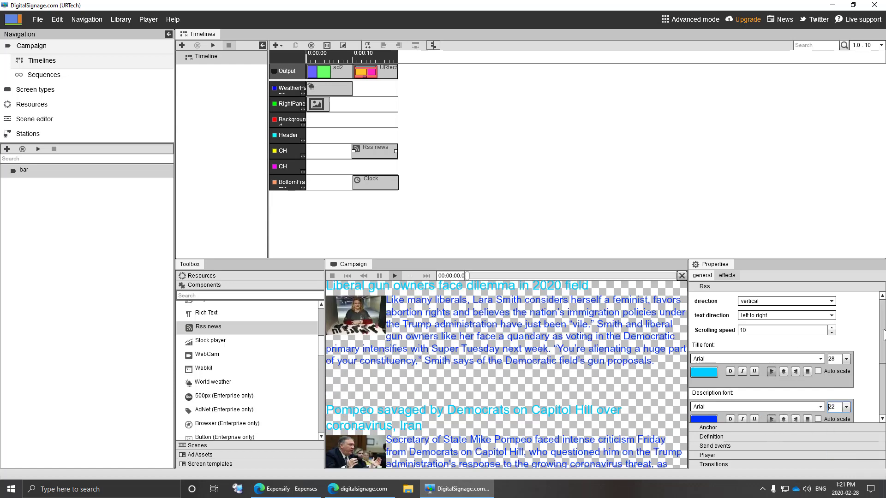
scroll(882, 335, down, 4)
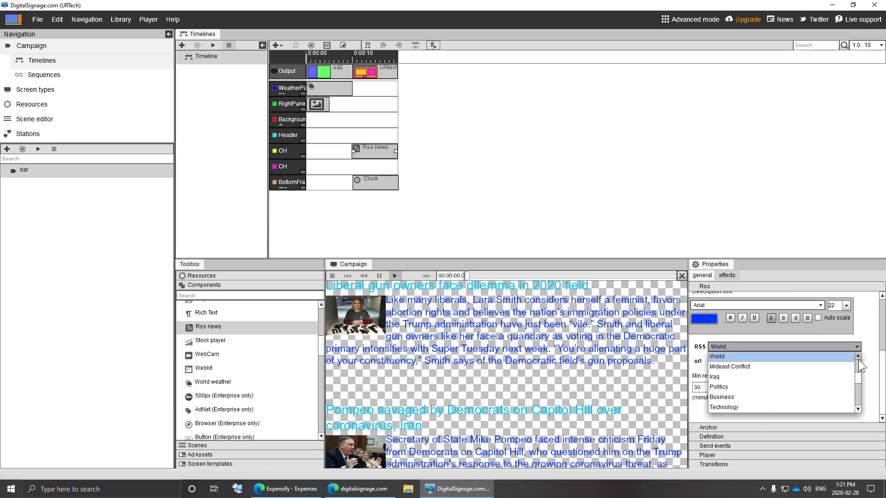
- Switch the Rss news clip's feed to the Business news category
drag(858, 376, 858, 359)
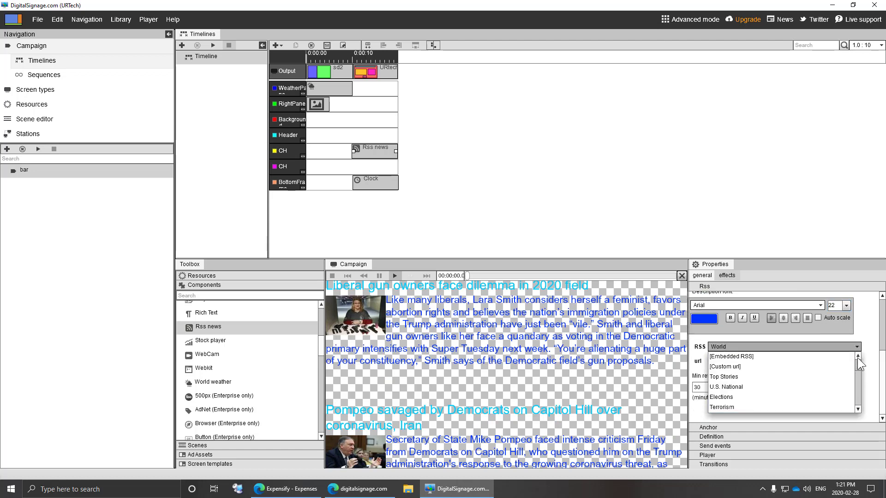
click(789, 366)
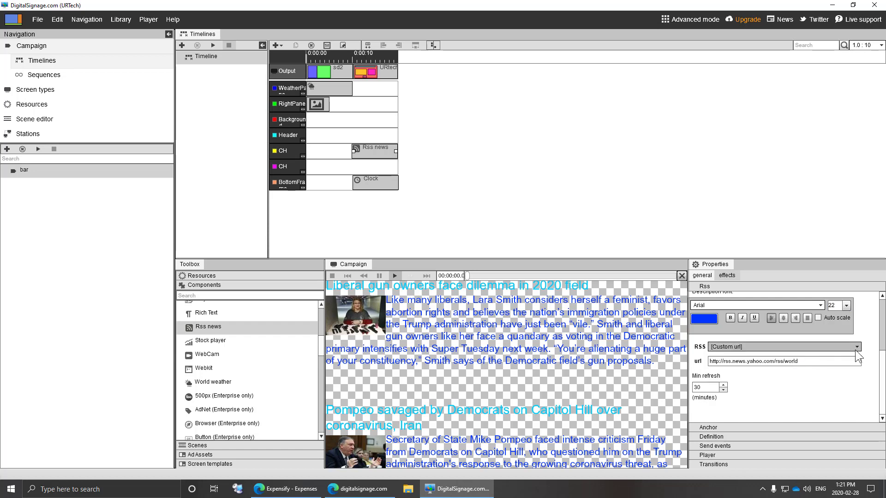
double_click(804, 362)
text(zdfgbfcgb)
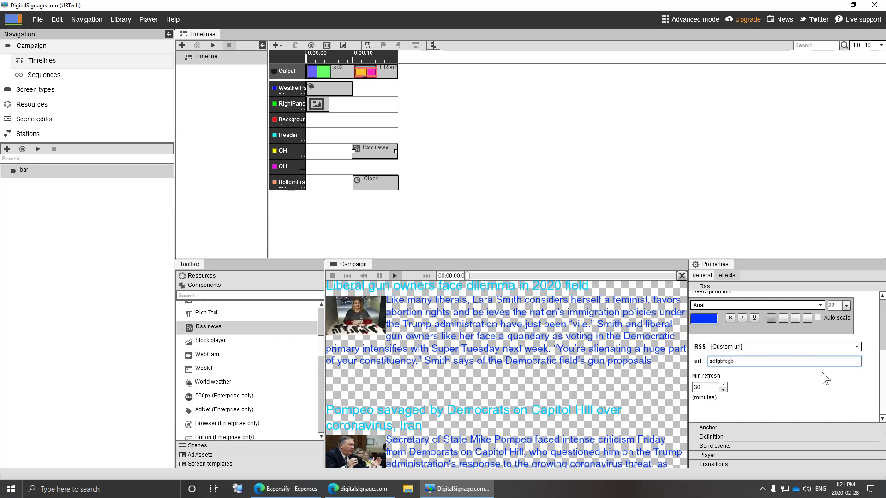
click(857, 347)
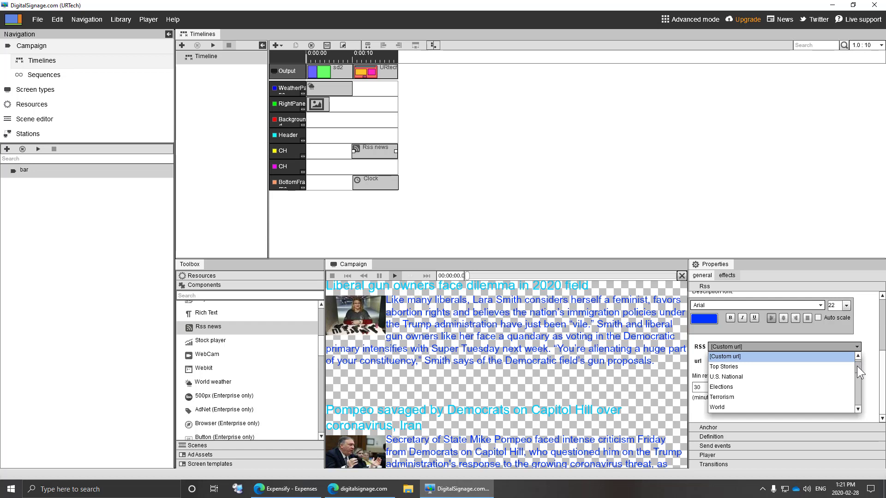
drag(856, 367, 856, 380)
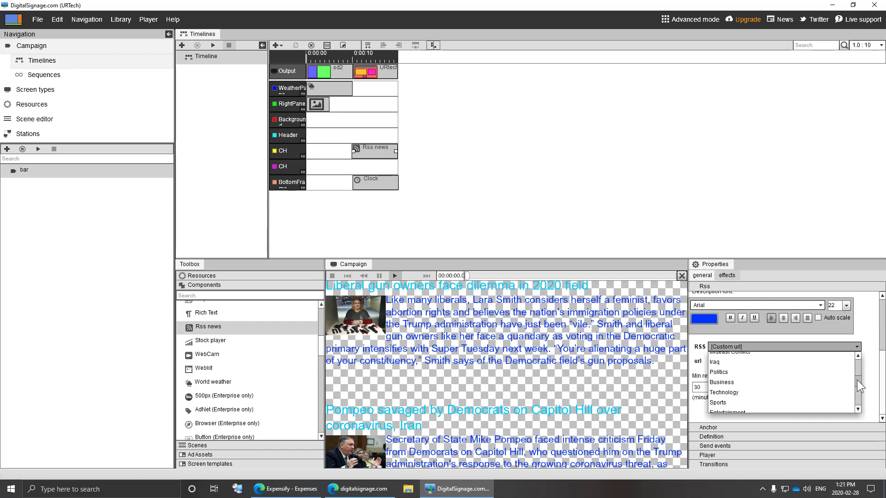
click(737, 382)
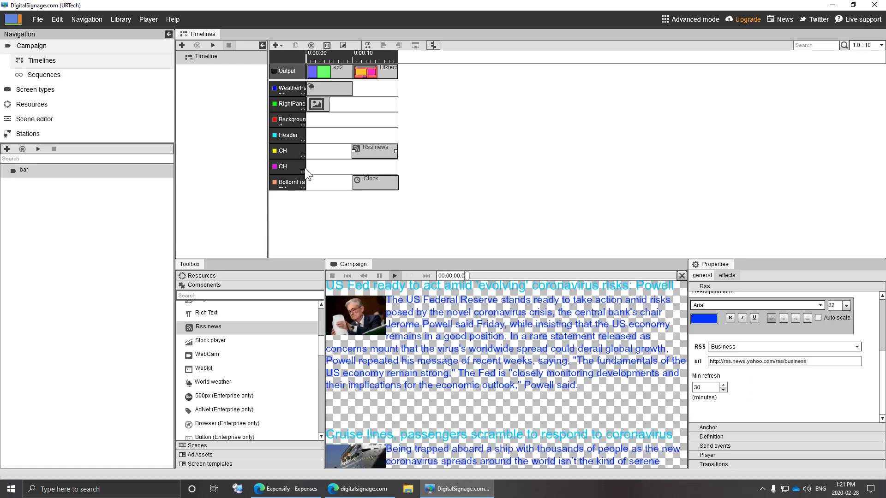
click(286, 165)
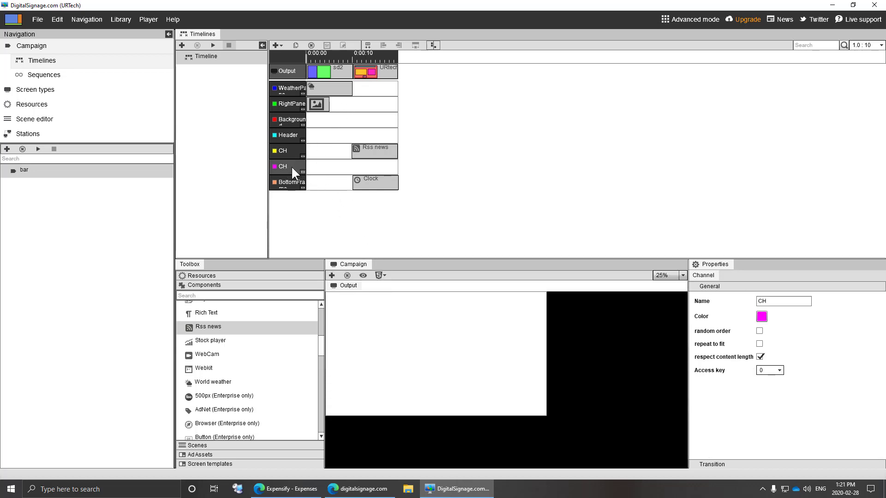
- Drag the Resistive Touch image from Resources onto the magenta CH channel
click(363, 71)
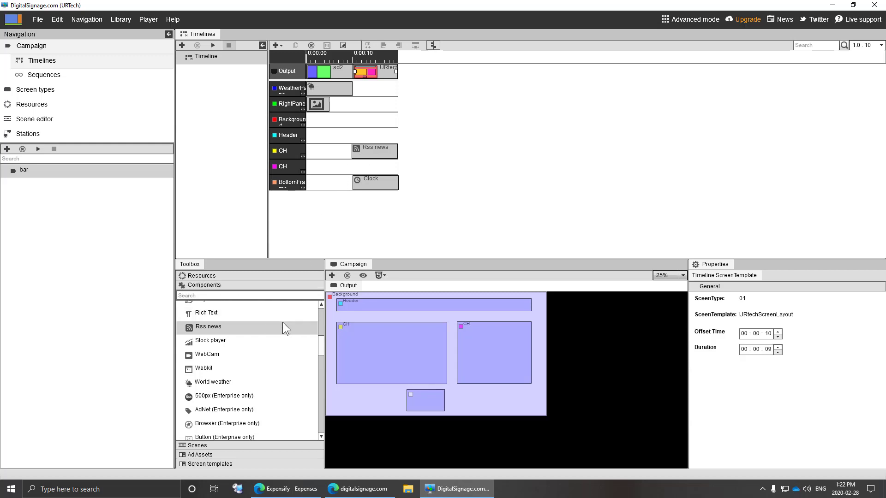
drag(321, 344, 322, 313)
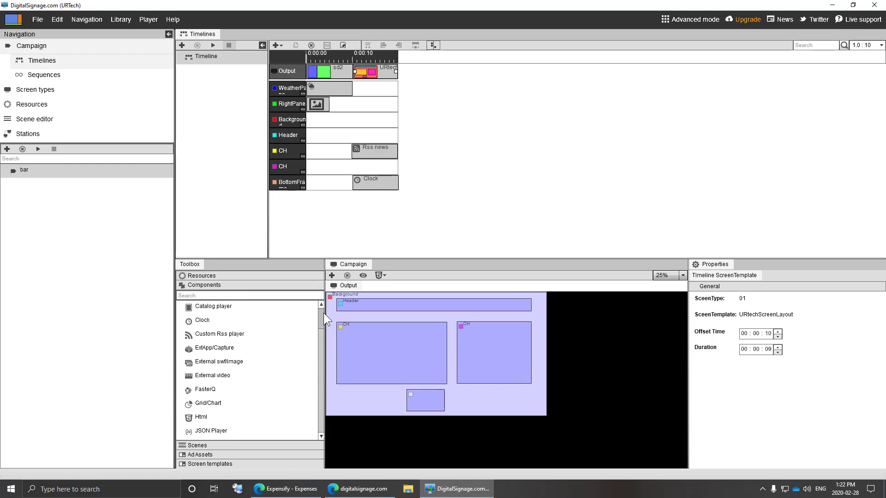
click(234, 276)
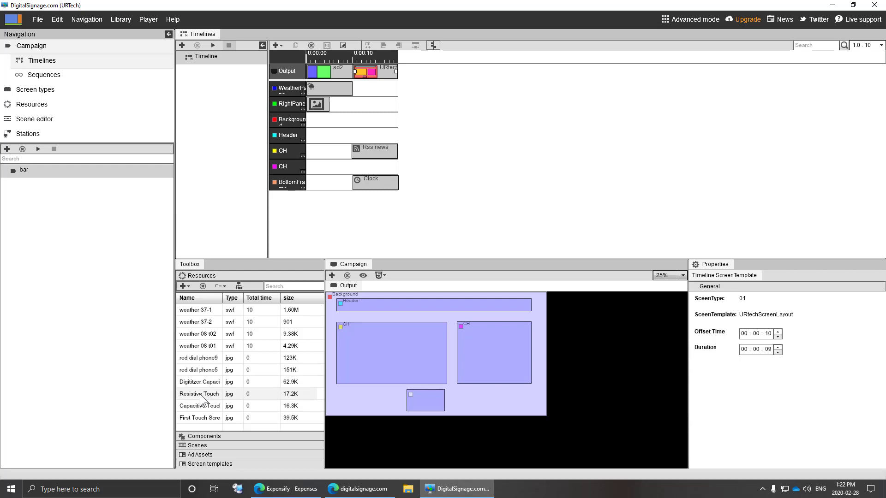
drag(201, 394, 415, 170)
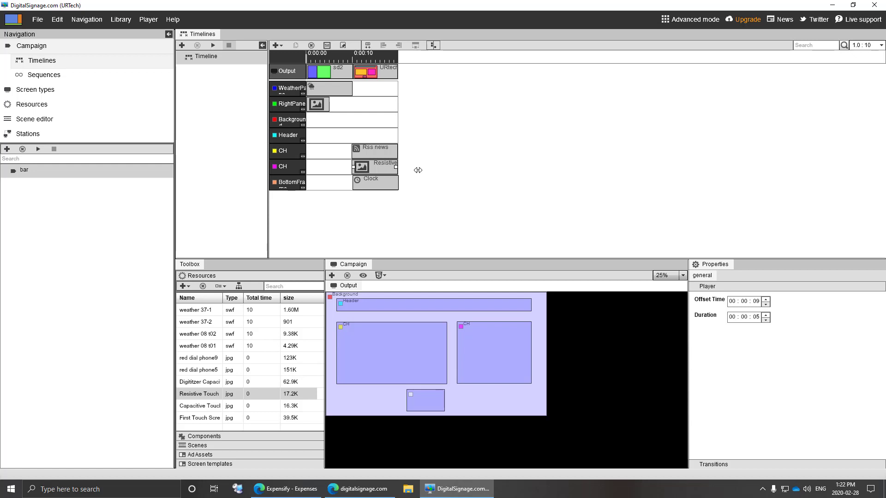
- Drop a Label component onto the Header channel at 00:00:09 and select it
click(340, 134)
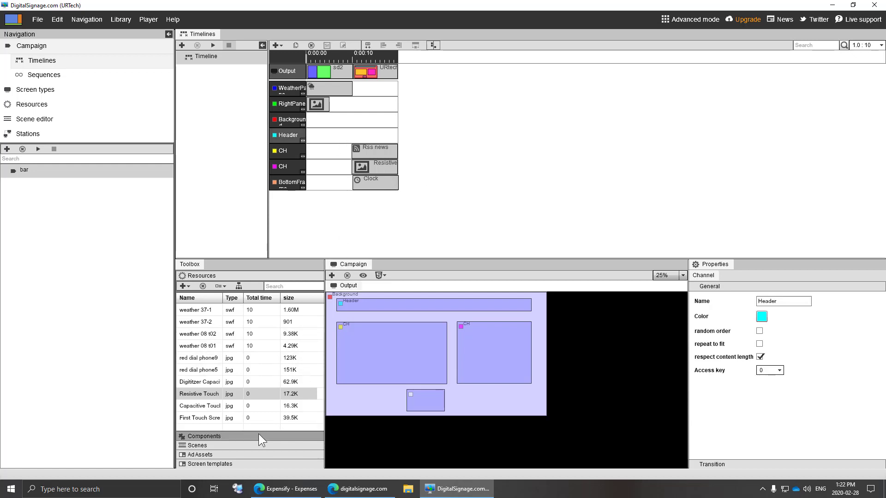
click(233, 436)
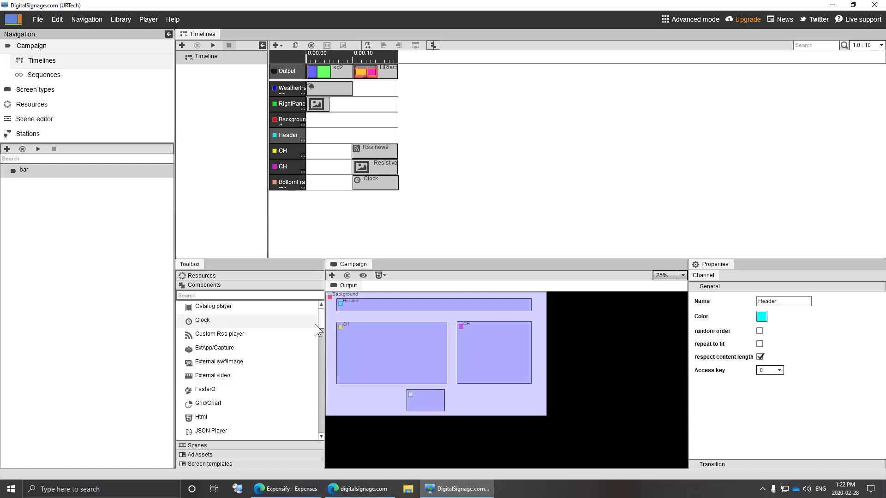
drag(322, 319, 323, 358)
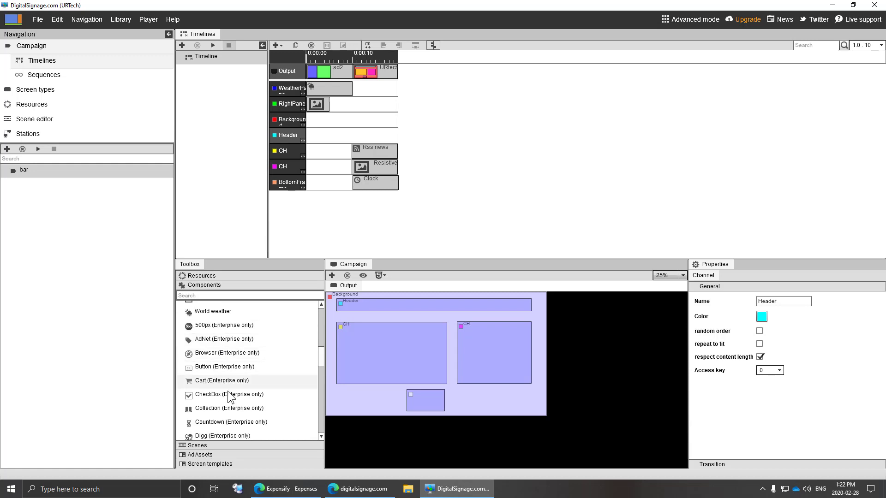
scroll(228, 400, down, 3)
scroll(260, 378, up, 10)
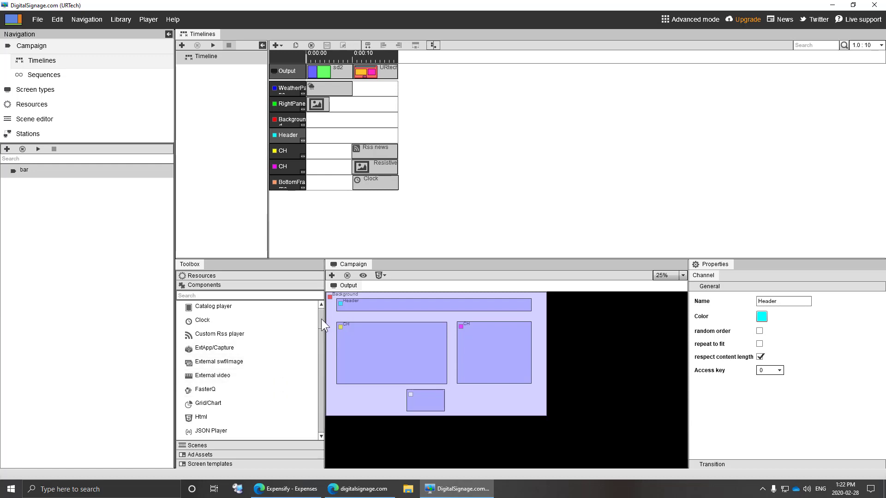
drag(321, 319, 321, 332)
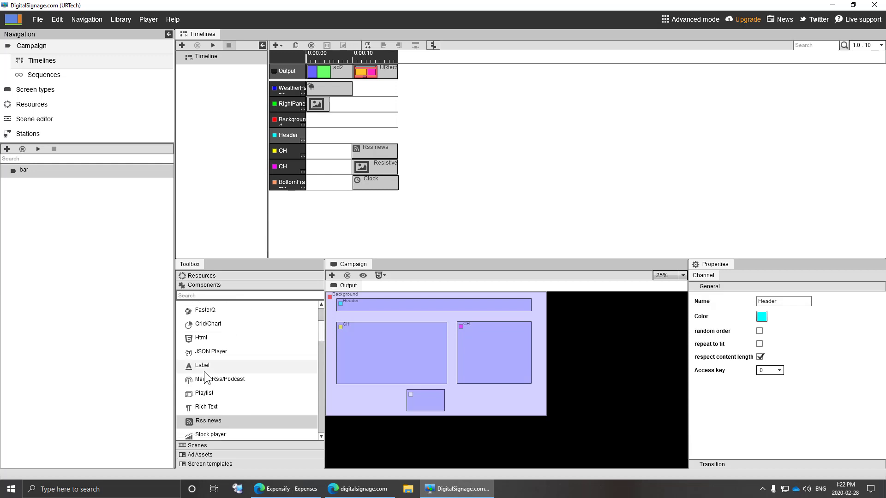
drag(204, 367, 364, 138)
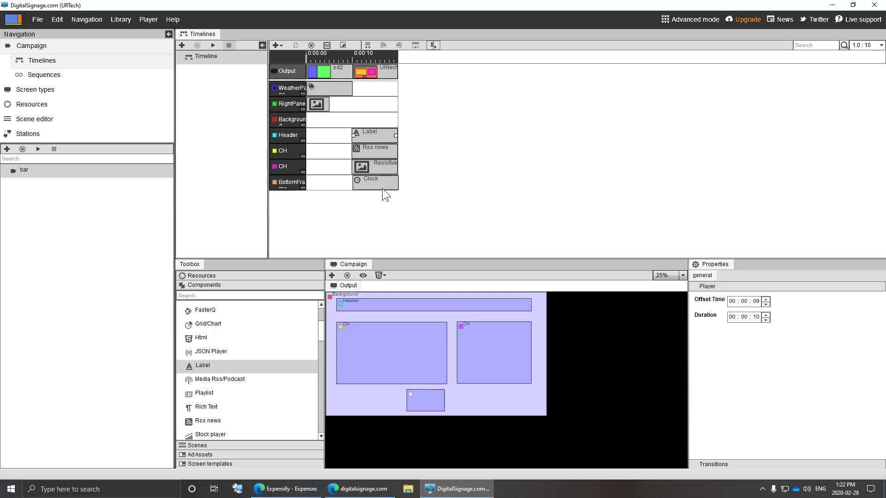
click(368, 137)
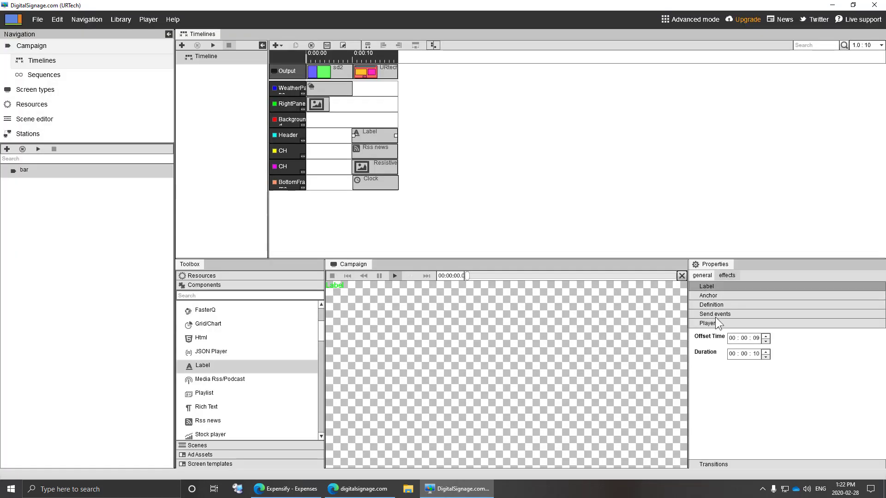
- Make the Header label centred dark-blue text reading 'URTech's Free Dig Singadsfas sdfh'
click(719, 287)
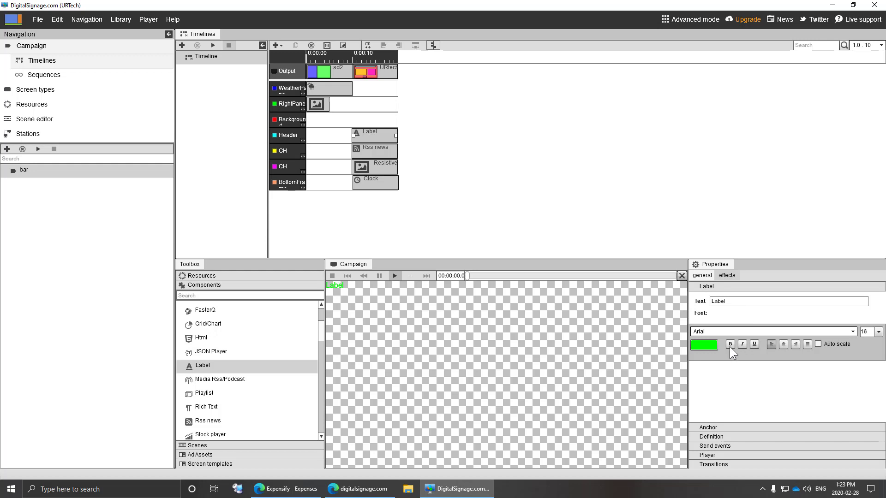
click(708, 343)
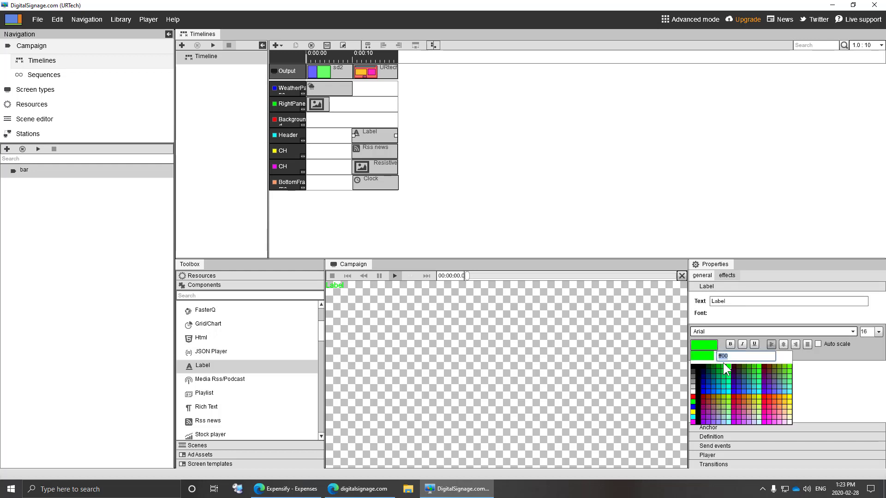
click(734, 383)
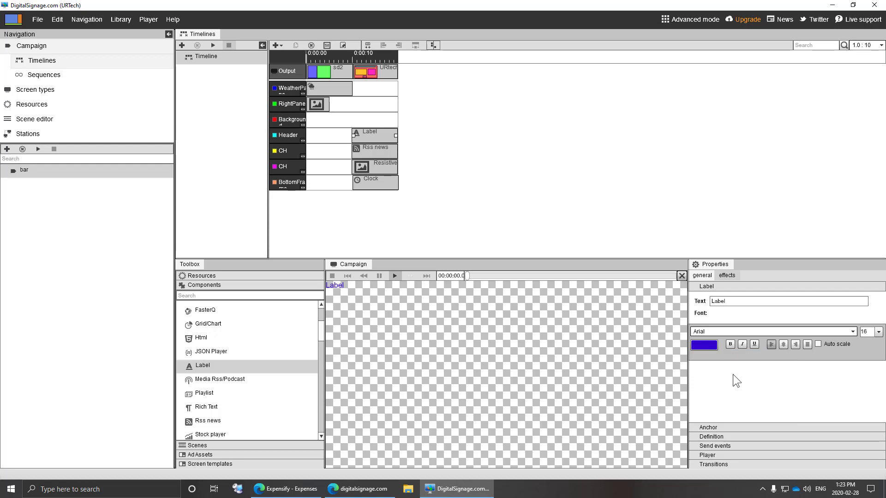
drag(730, 301, 657, 298)
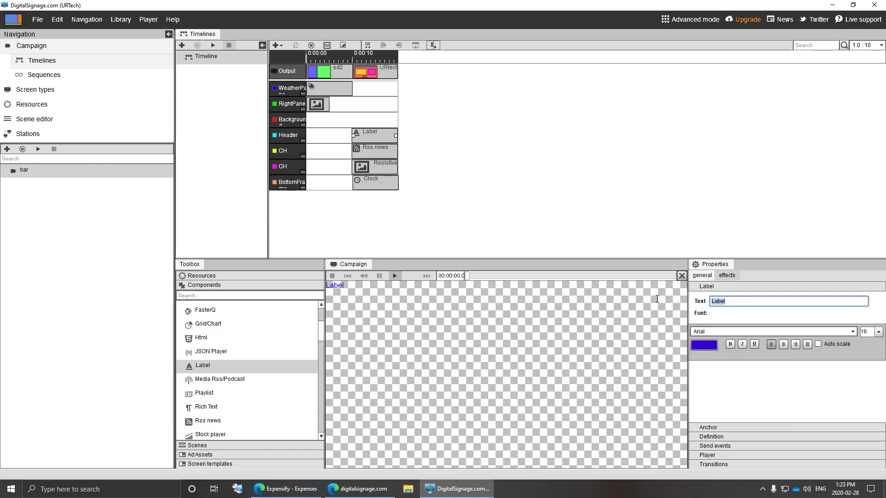
text(URTech's Free Di)
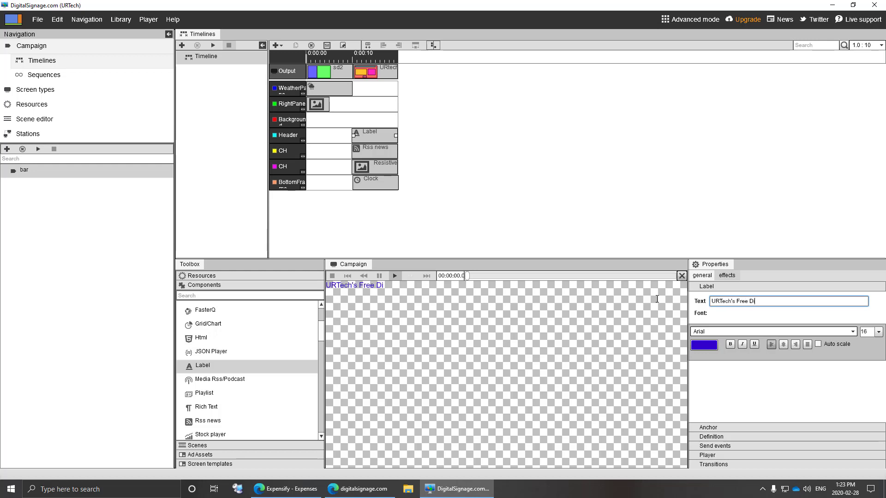
text(g Singadsfas sdfh)
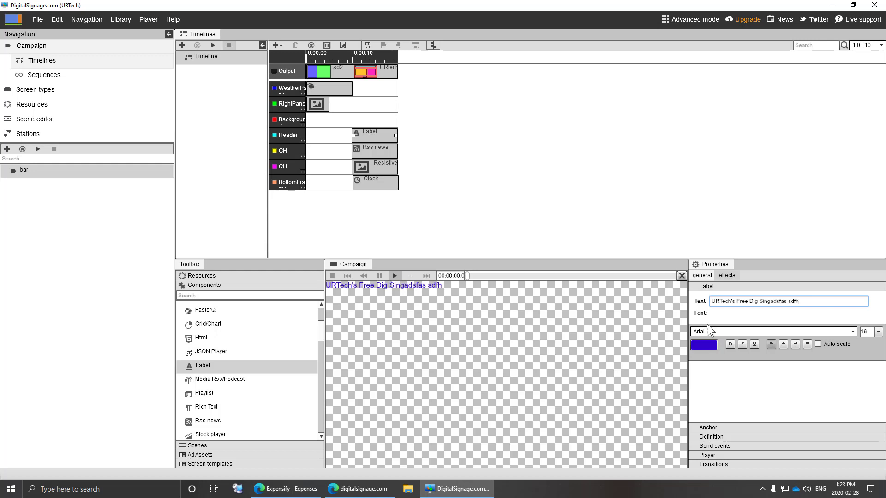
click(783, 345)
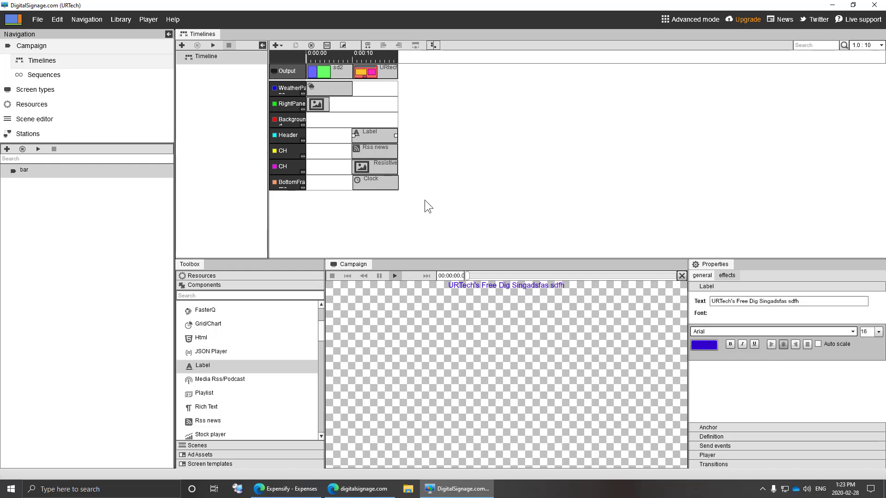
click(323, 121)
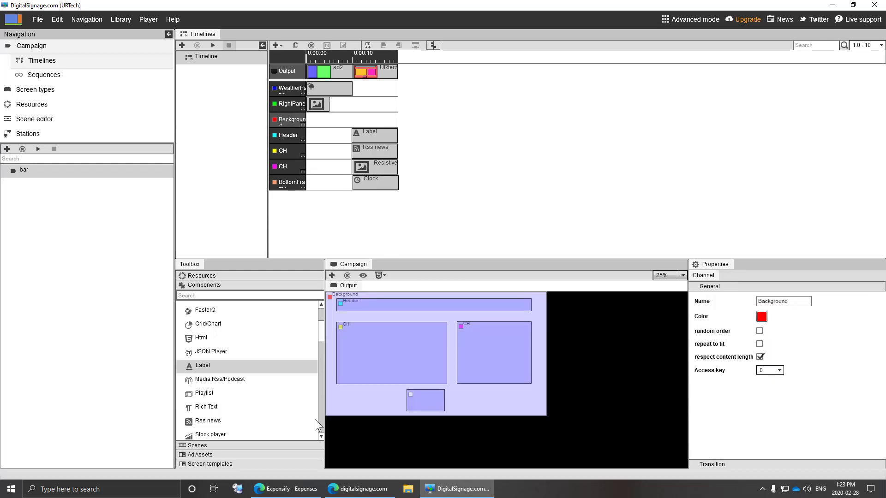
- Place the red dial phone5 image on the Background channel at 00:00:09 and stretch it longer
drag(320, 331, 322, 314)
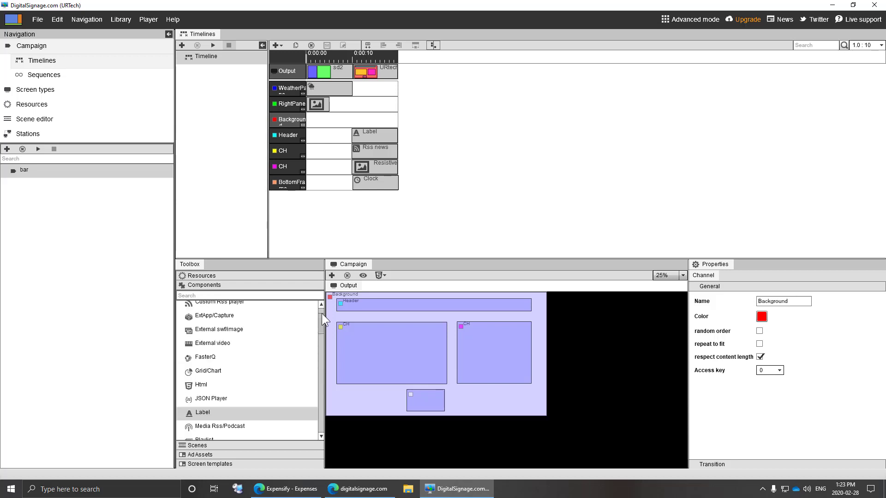
click(212, 276)
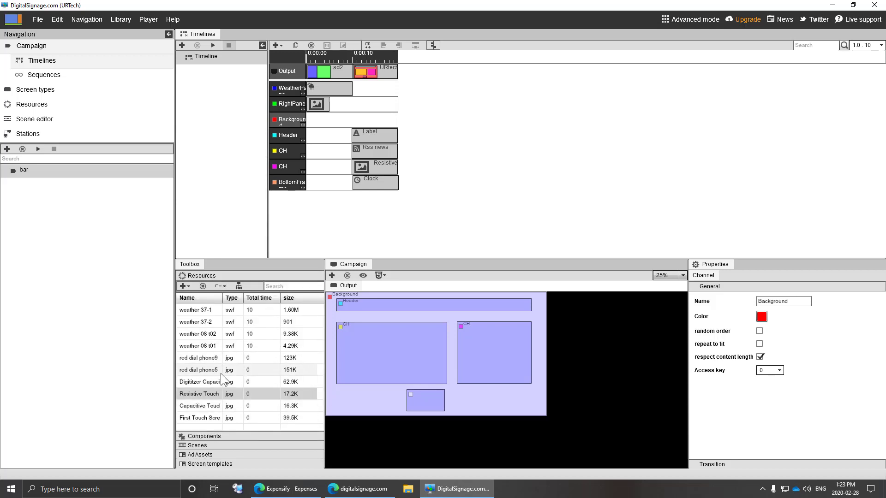
drag(201, 371, 367, 122)
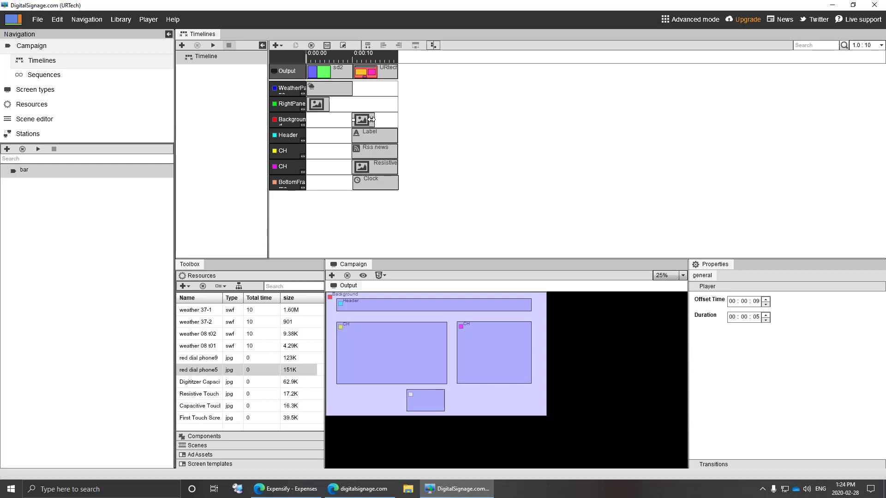
drag(372, 119, 402, 120)
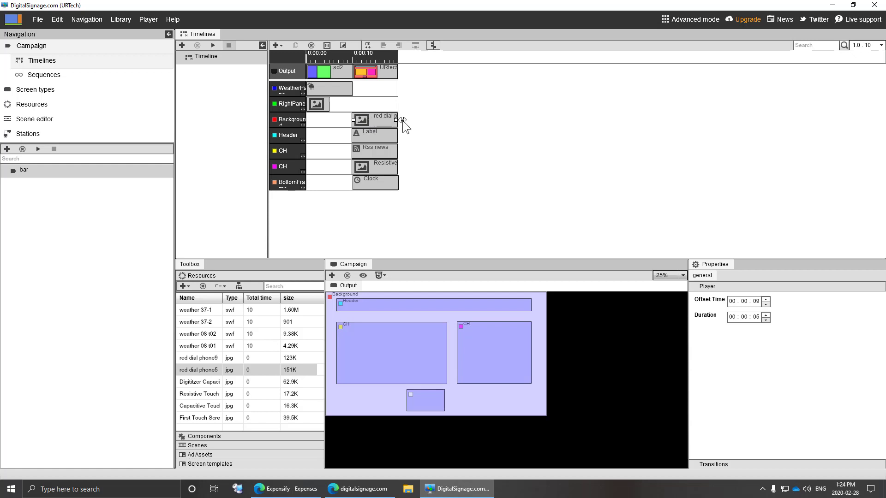
click(212, 45)
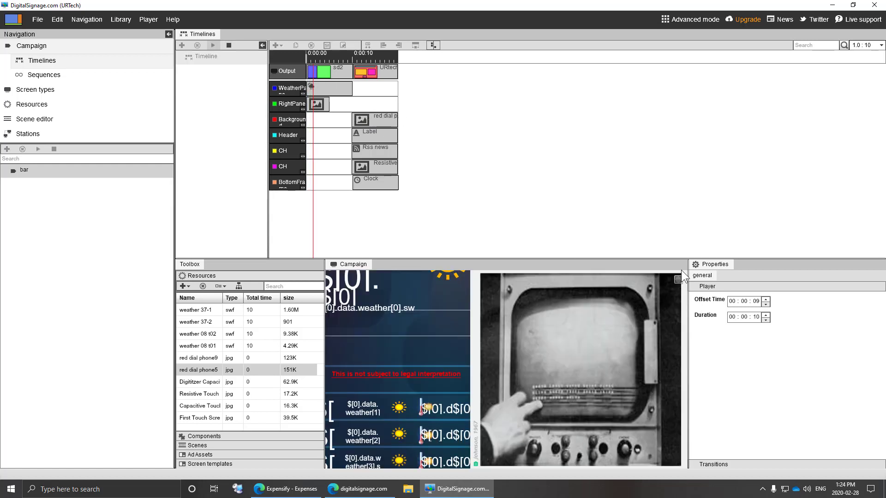
click(678, 280)
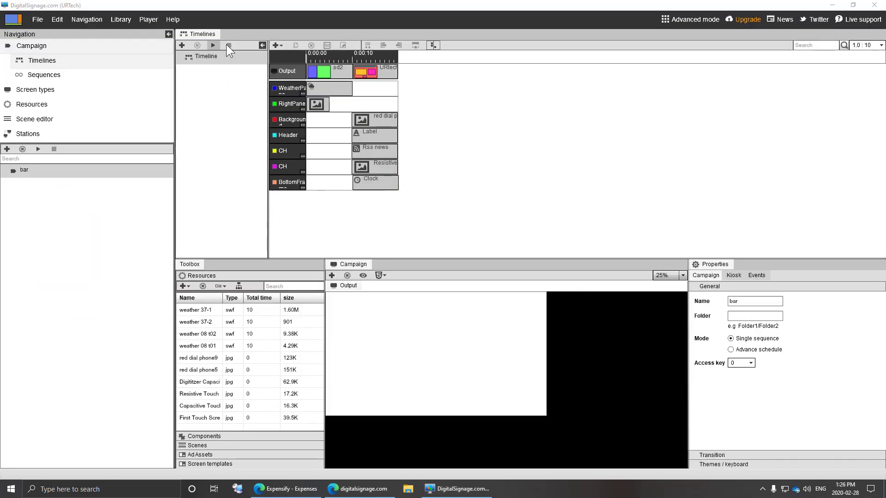
click(213, 45)
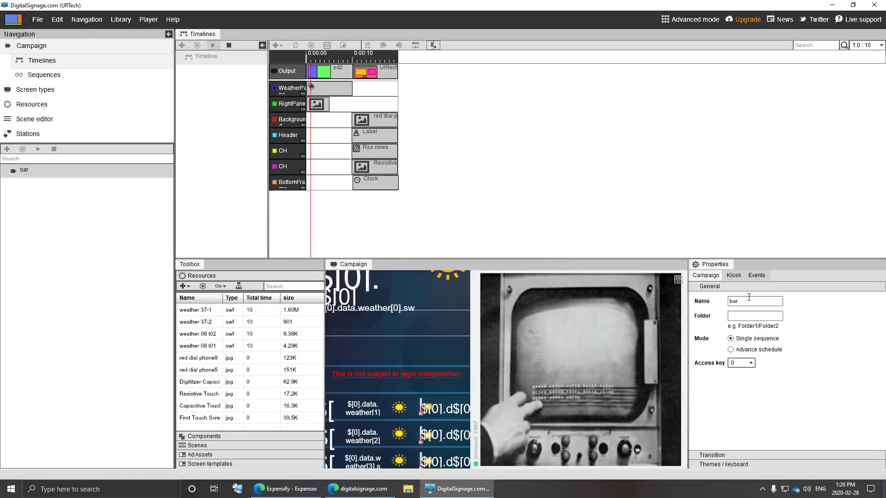
- Set the WeatherPane location to Calgary with Celsius temperatures and play the campaign
click(677, 278)
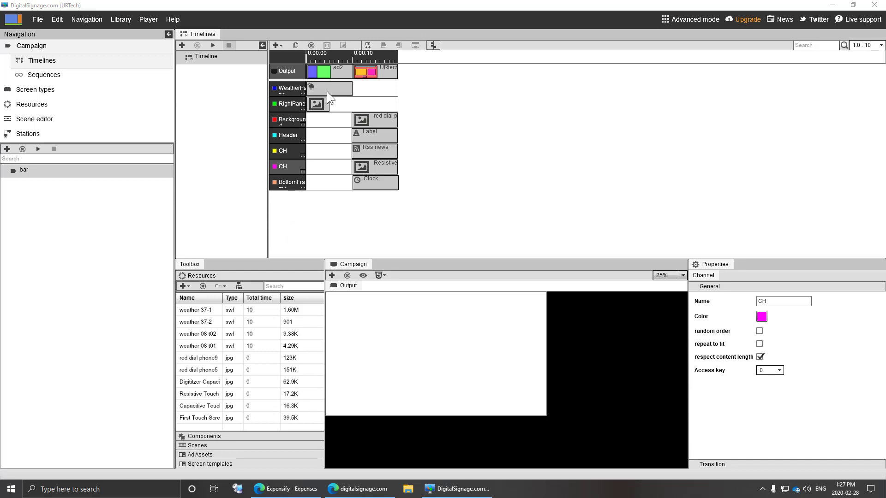
click(328, 87)
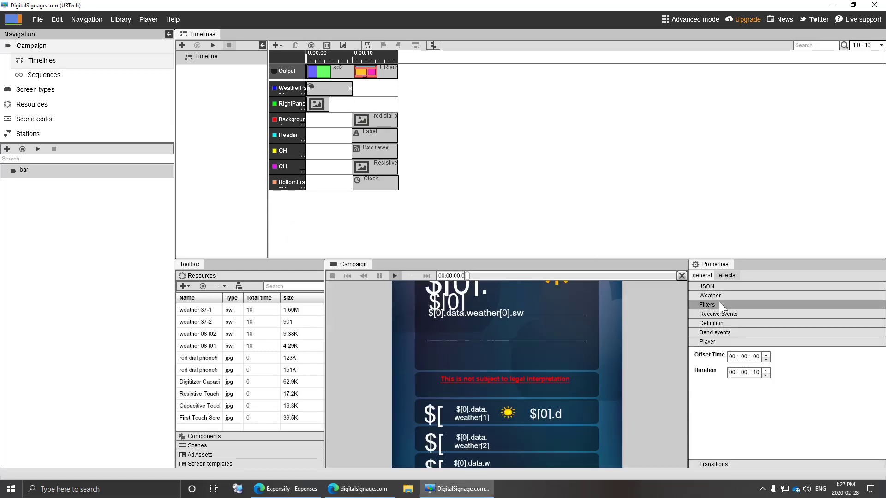
click(723, 296)
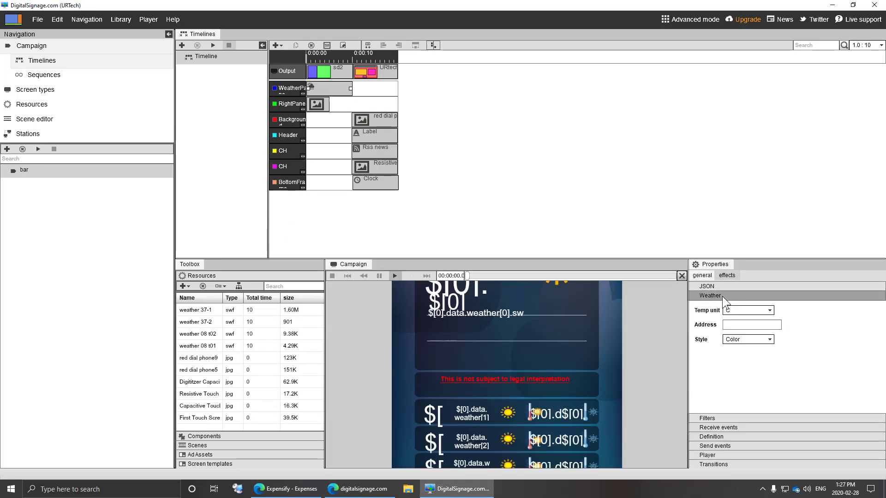
click(740, 324)
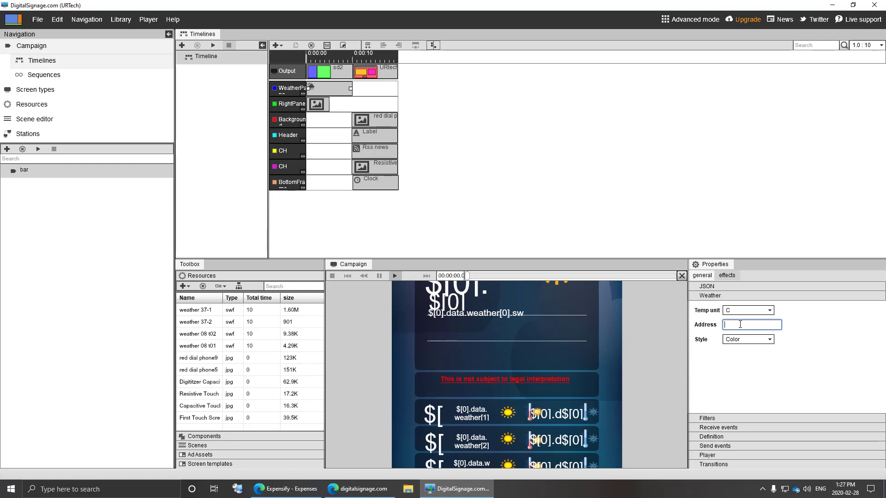
text(Calgary)
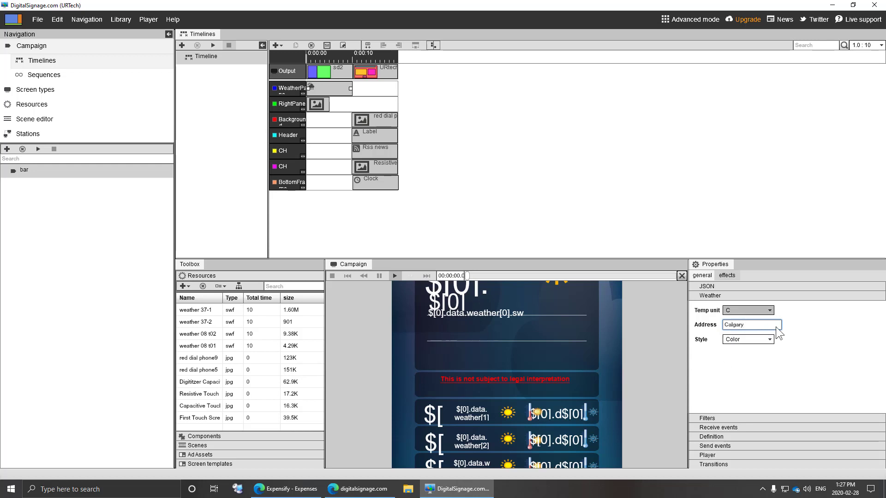
click(753, 308)
click(753, 309)
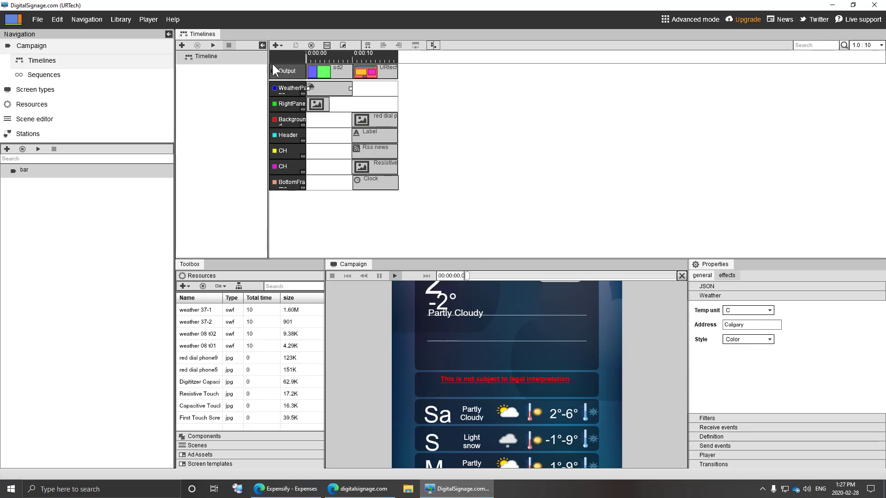
click(213, 45)
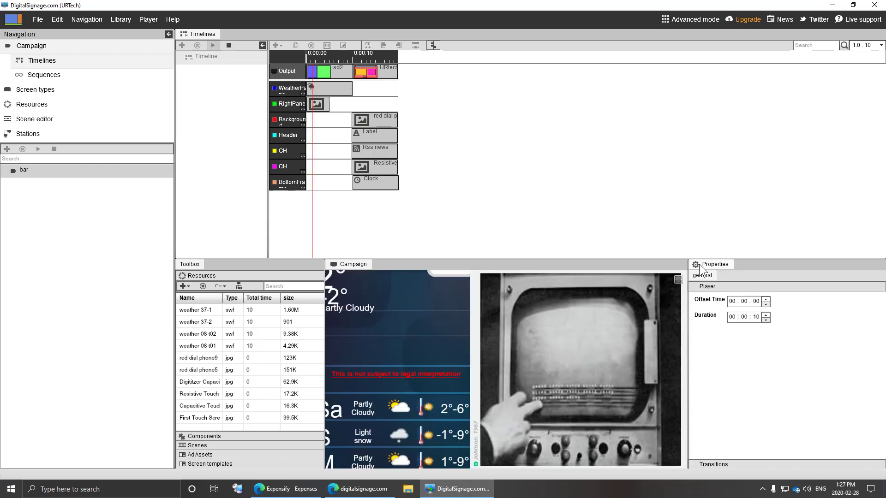
double_click(681, 281)
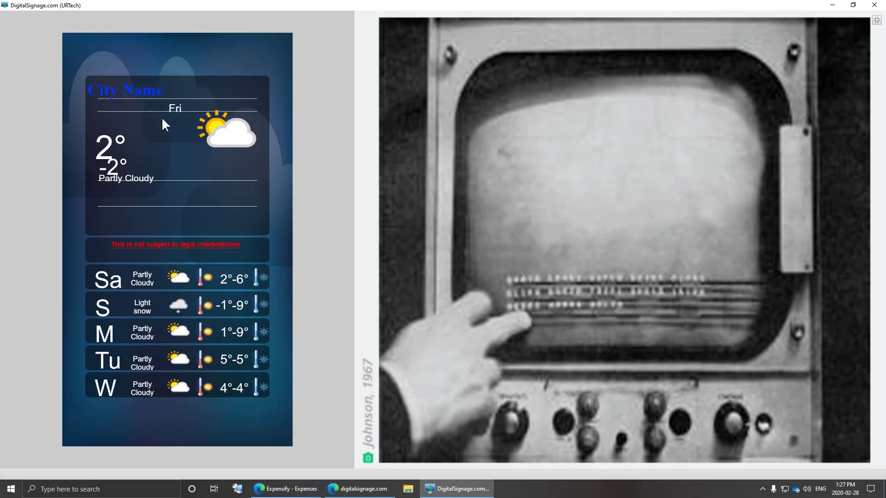
click(876, 20)
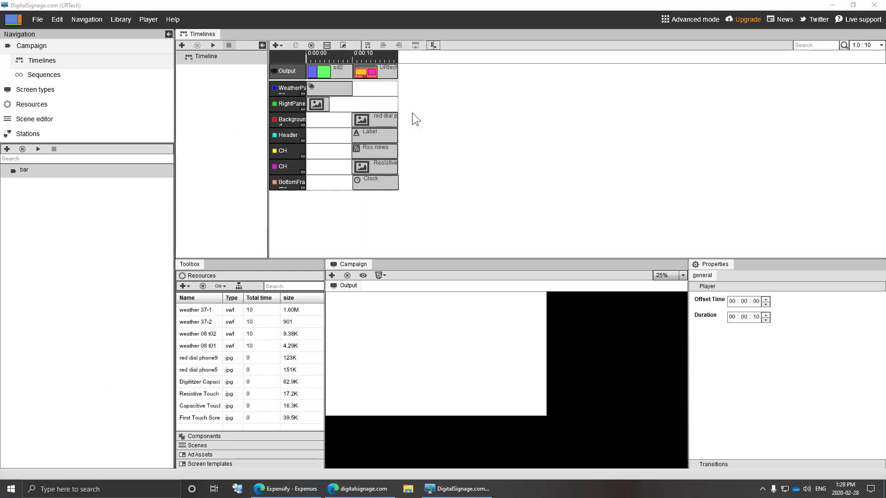
- Try appearance and red border effects on the Header label, then remove them
click(376, 134)
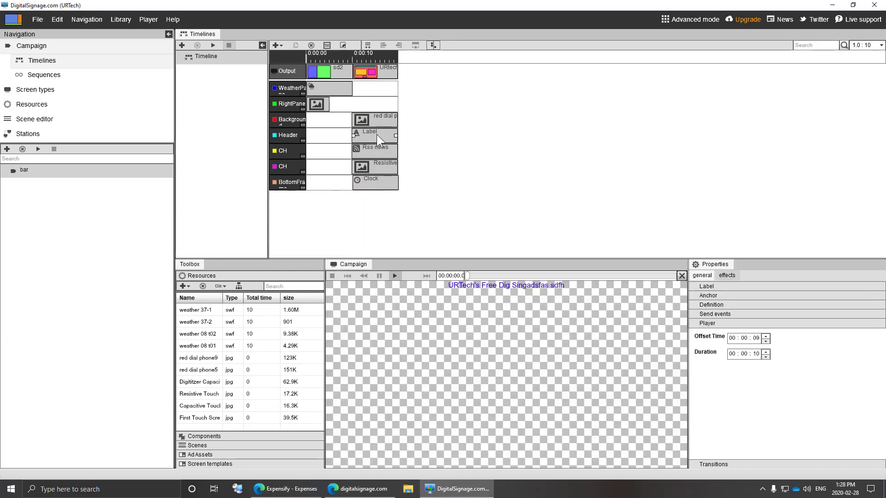
click(727, 276)
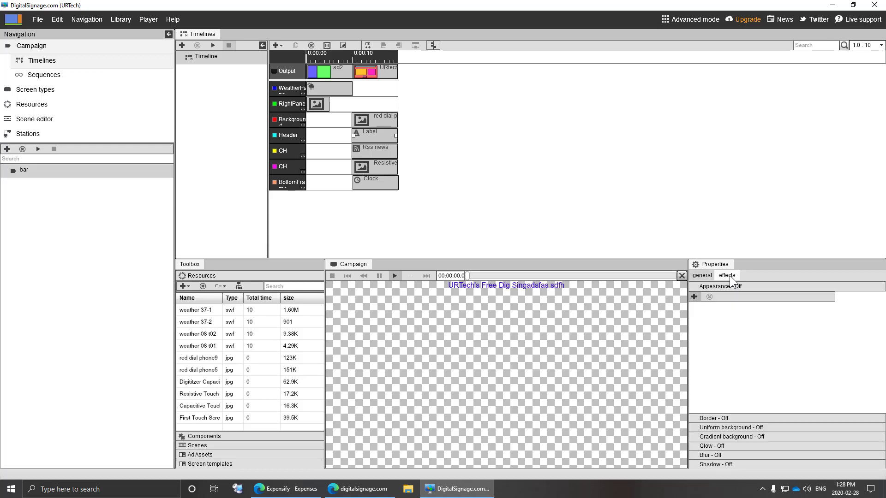
click(694, 297)
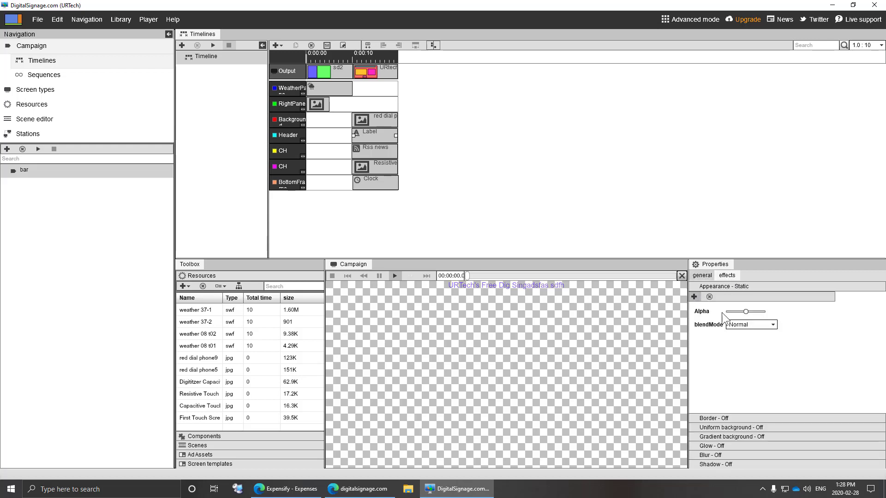
click(694, 297)
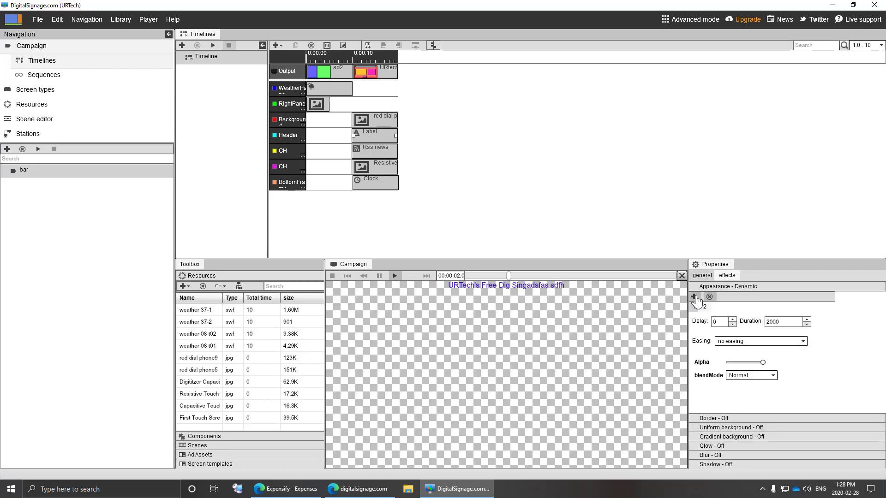
click(709, 296)
click(709, 297)
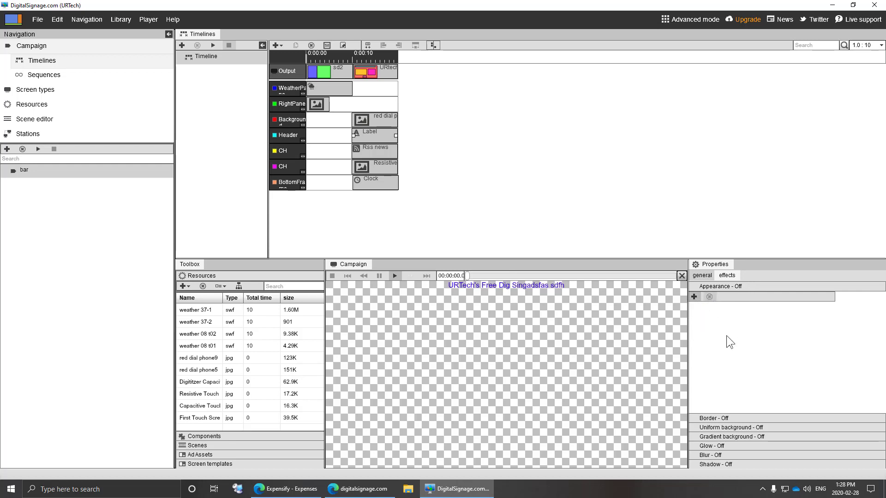
click(729, 417)
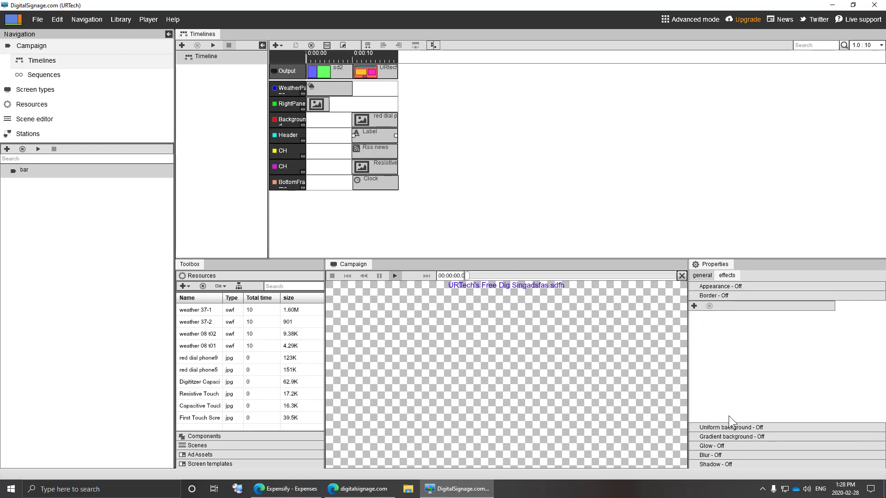
click(694, 305)
click(709, 305)
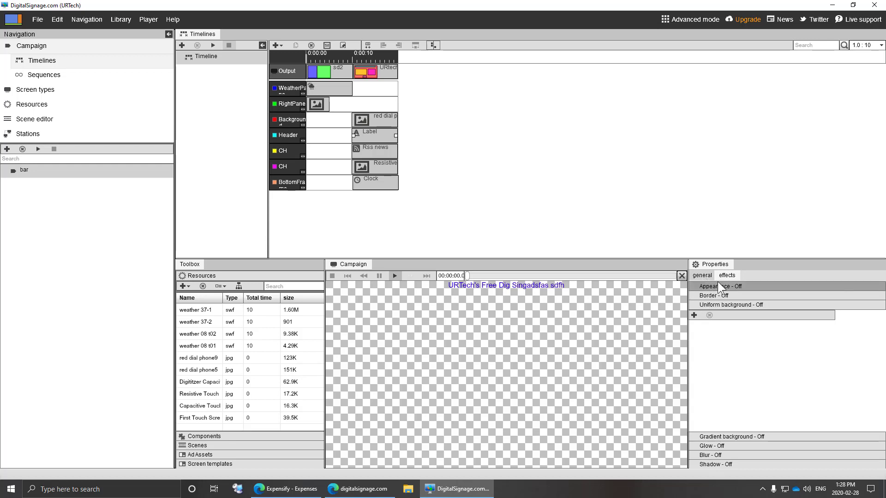
- Give the label a black shadow effect and play the timeline
click(729, 462)
click(695, 354)
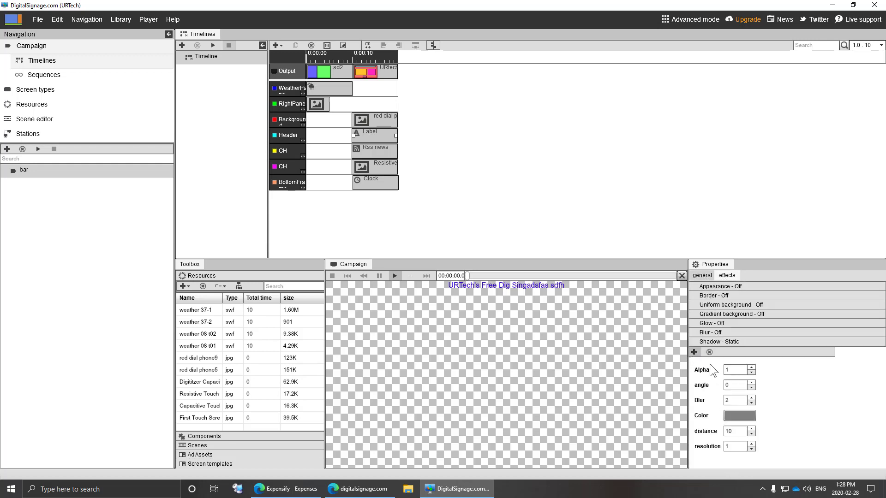
click(737, 415)
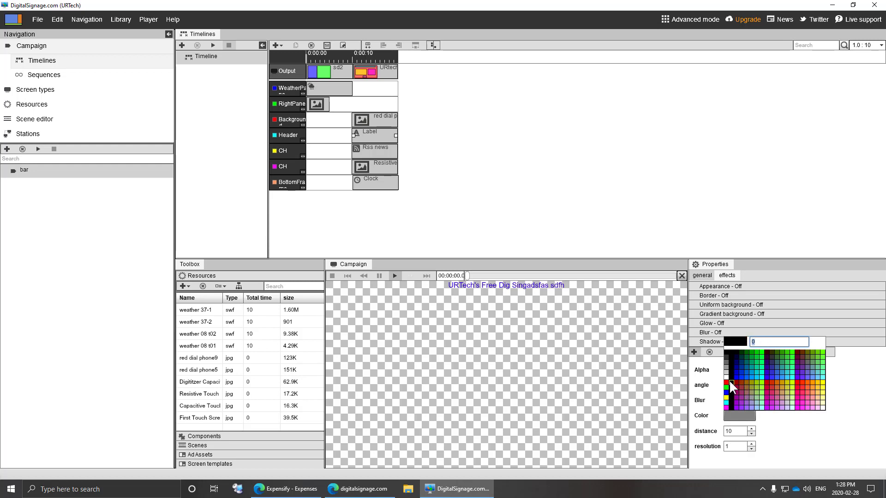
click(729, 380)
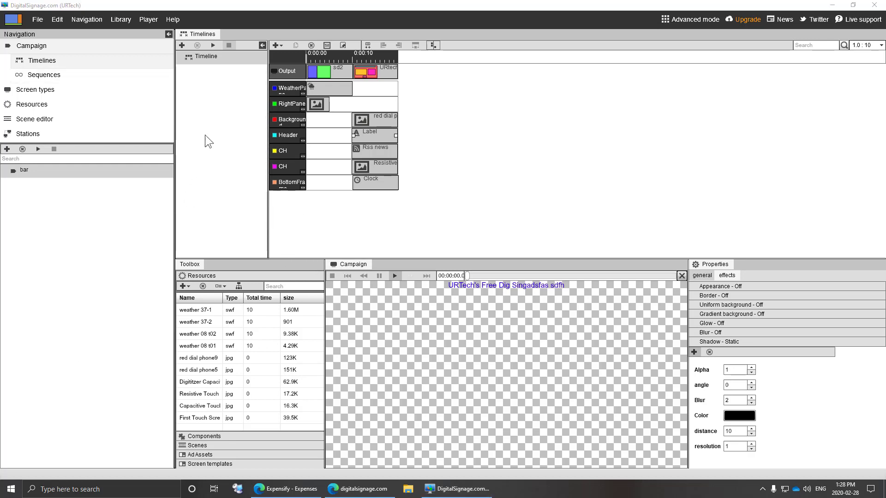
click(213, 44)
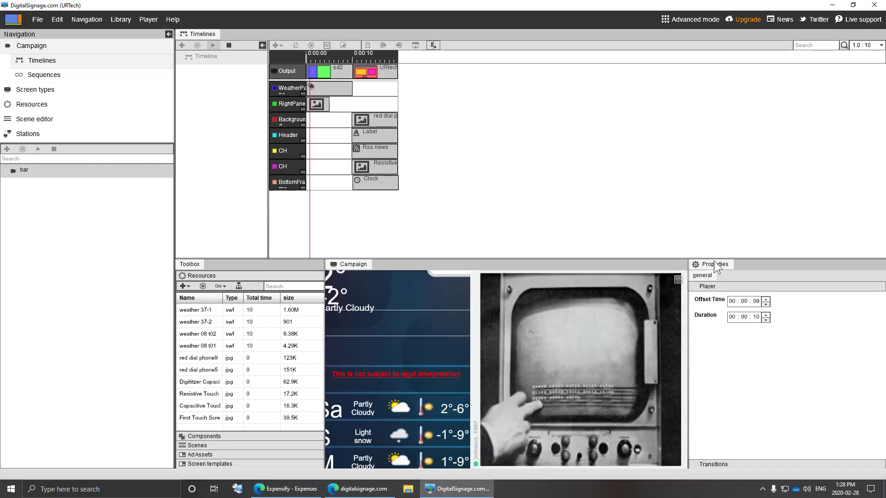
- Expand the campaign preview, then switch to the Screen types view
click(678, 280)
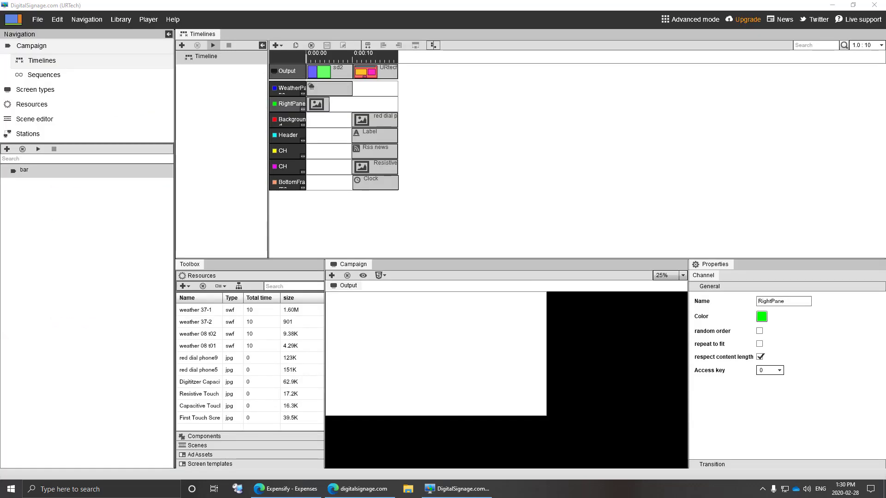
click(56, 94)
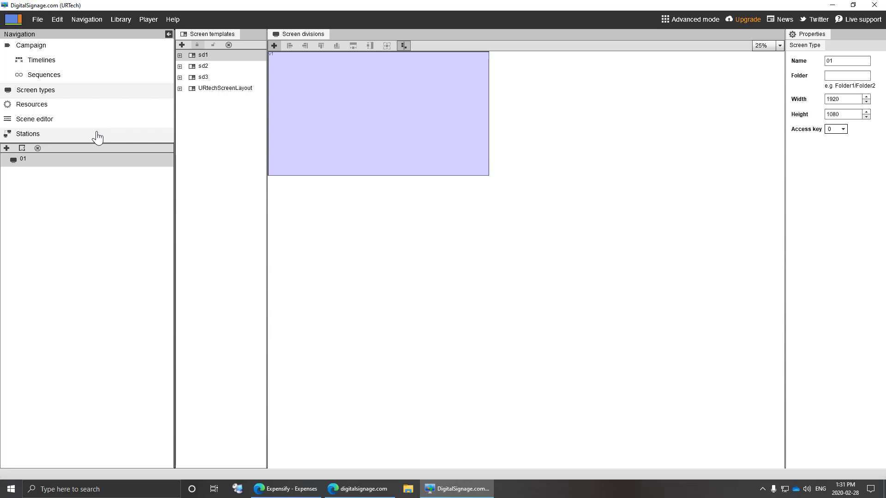
- Show the Library's Global resources view, then open the online Video Tutorial page from Help
click(122, 20)
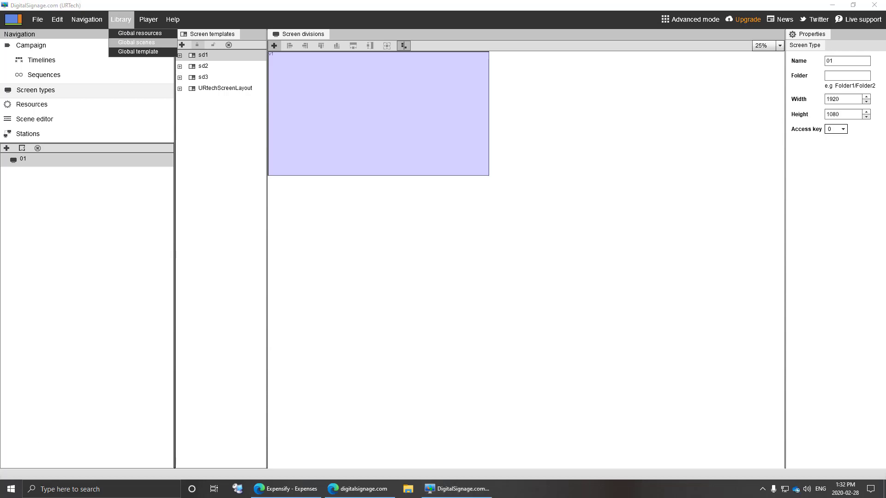
click(49, 111)
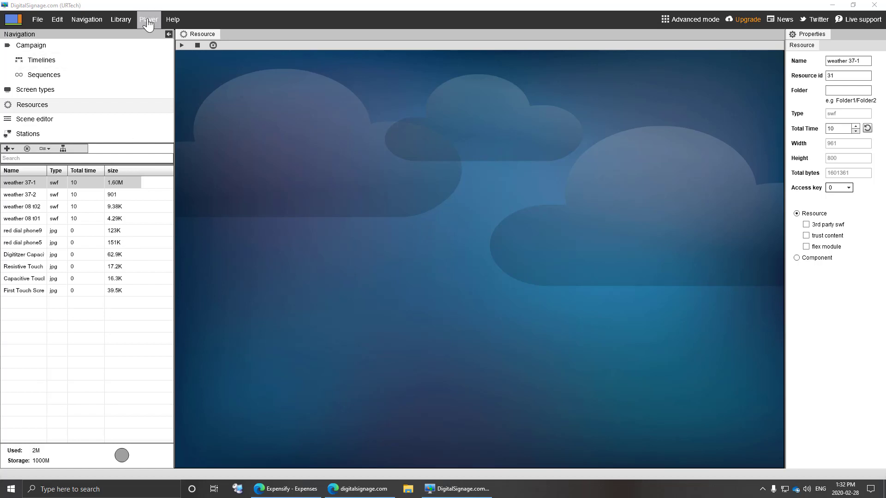
click(177, 20)
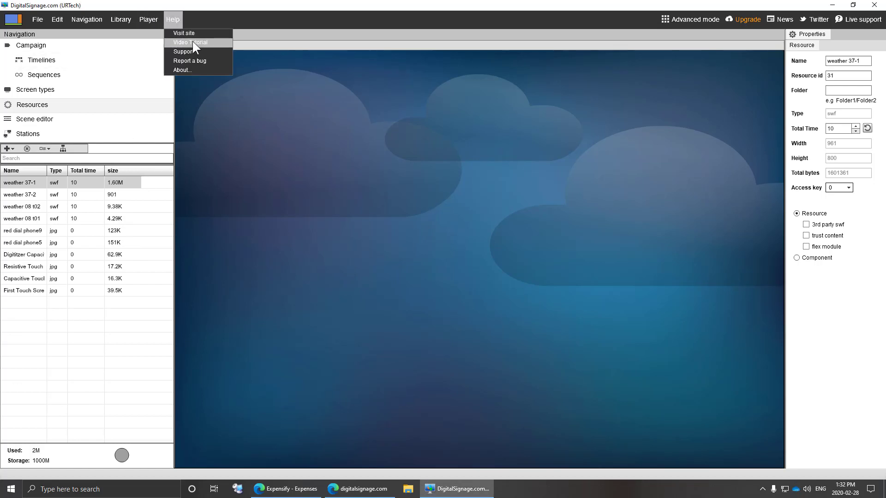
click(193, 42)
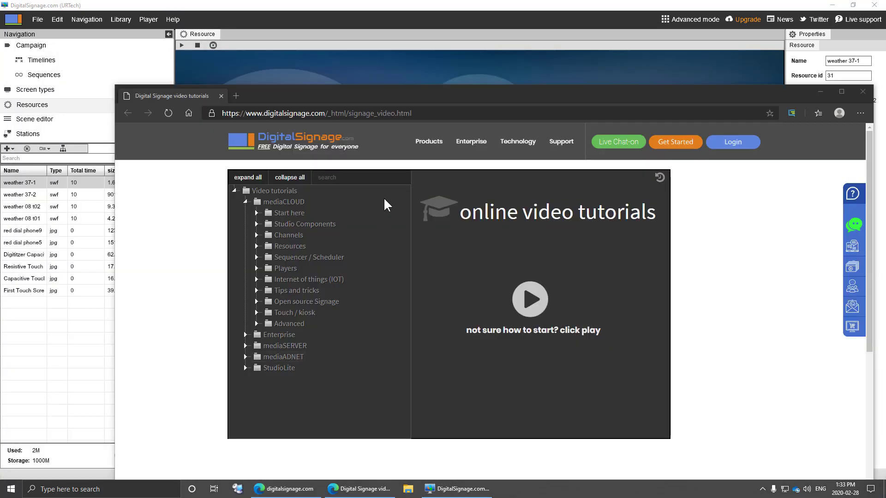
- Maximize the browser, search the tutorials for 'kiosk' and open the Touch / kiosk group
double_click(437, 95)
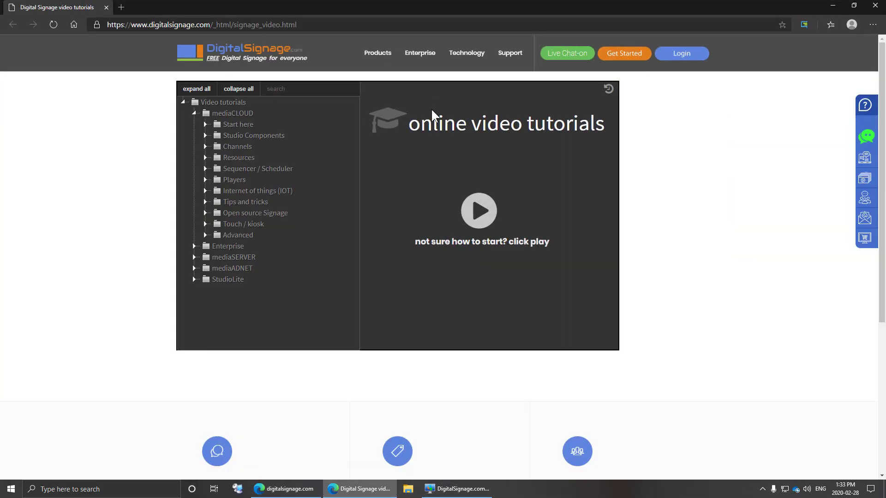
click(272, 90)
text(kiosk)
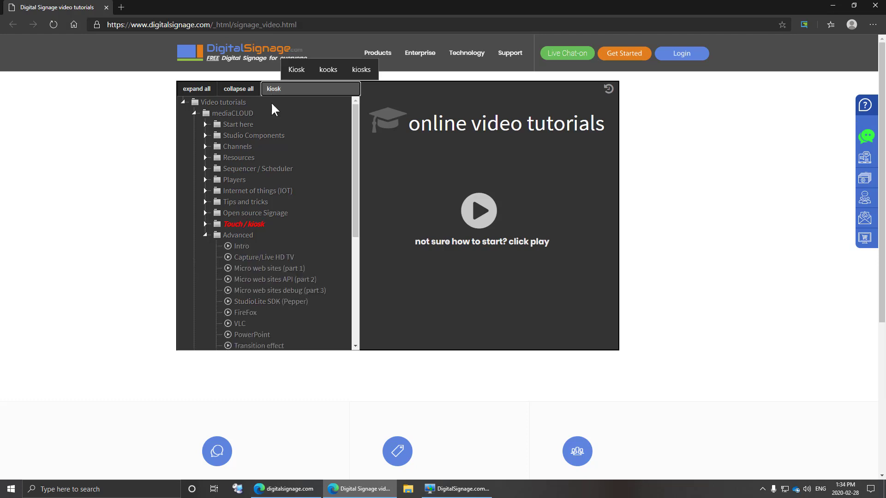
click(247, 227)
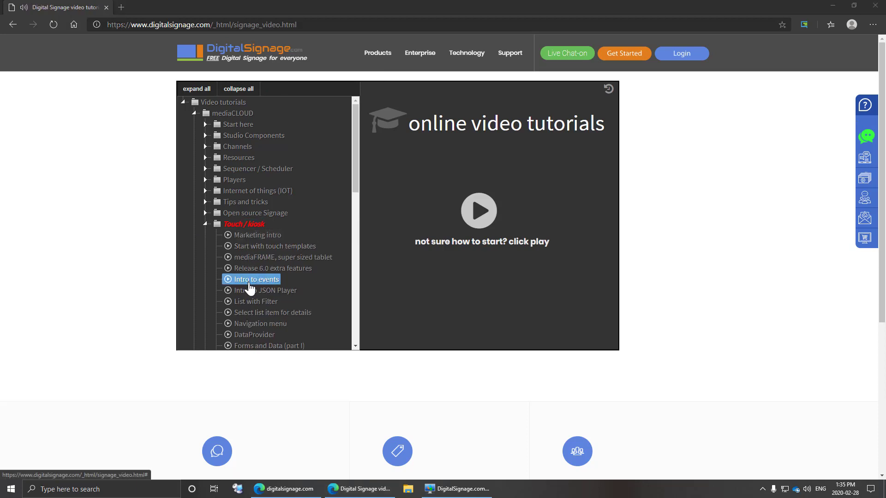
- Play the Intro to events video, skip ahead past 2:06, then close the player and browser
click(253, 286)
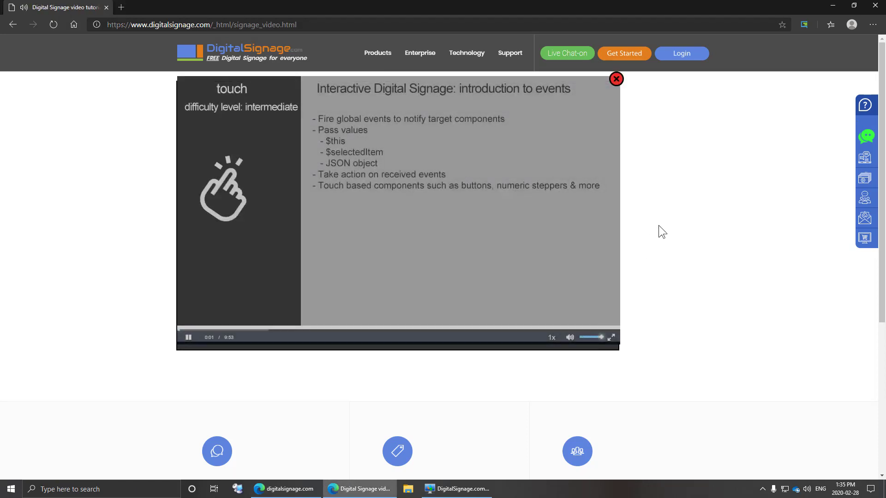
drag(261, 330, 365, 330)
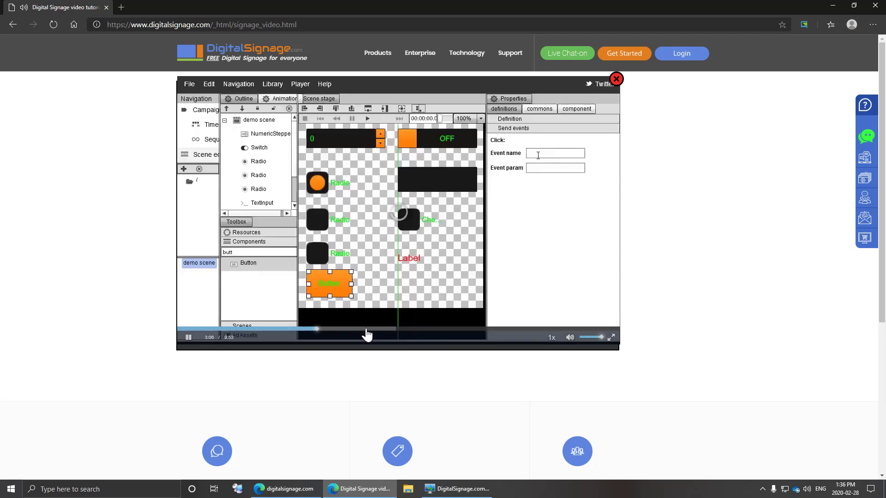
click(398, 332)
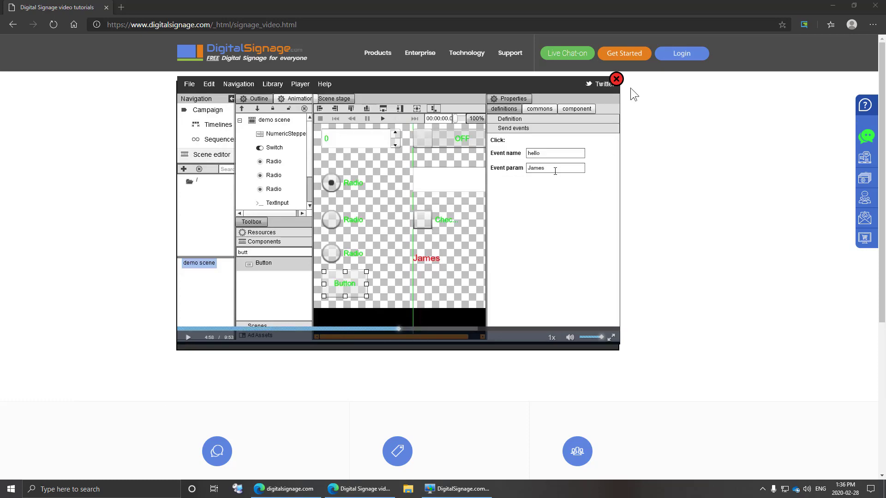
click(616, 79)
click(875, 5)
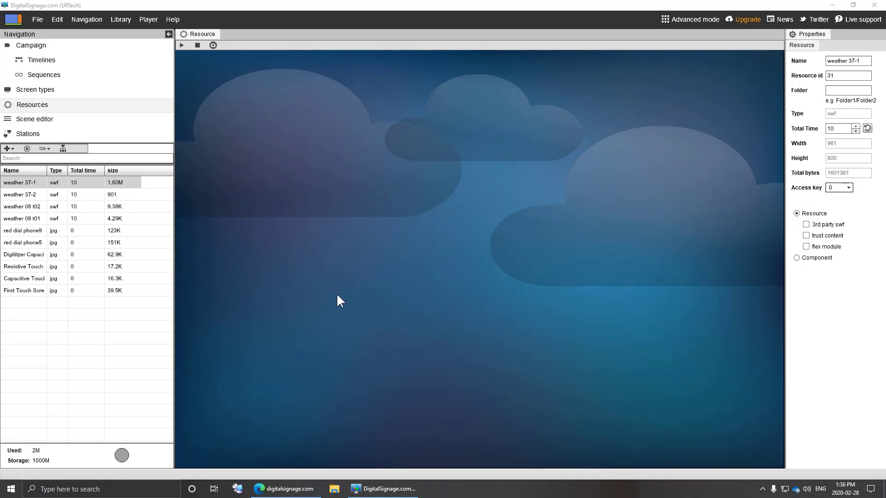
click(148, 20)
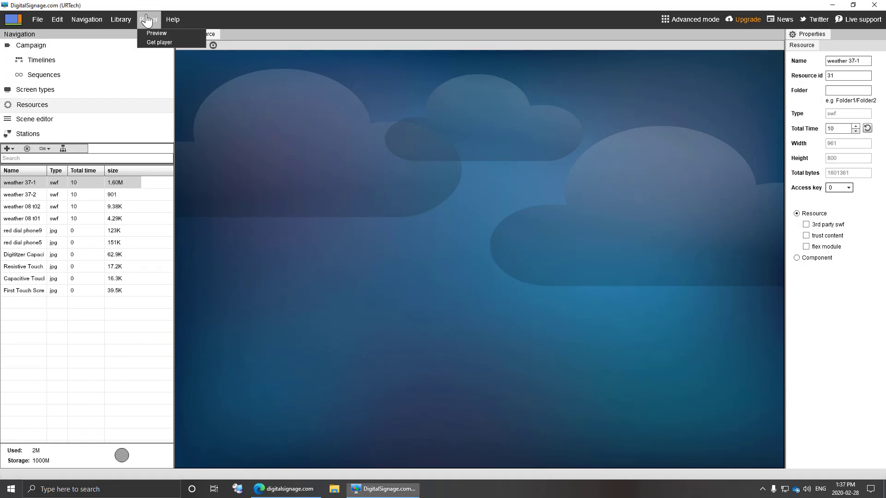
click(162, 42)
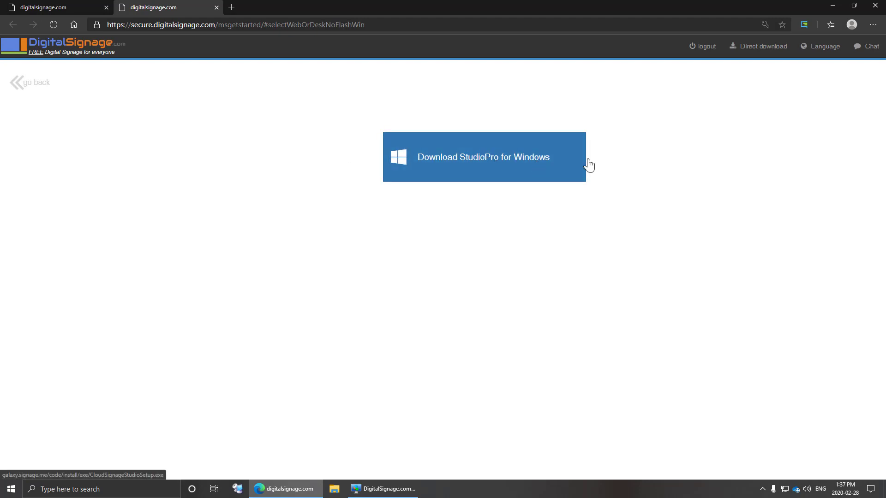
click(757, 48)
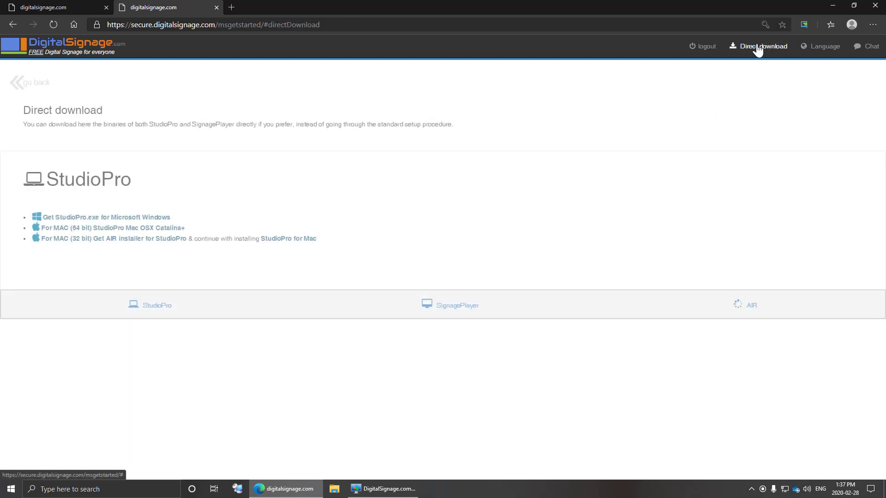
click(455, 305)
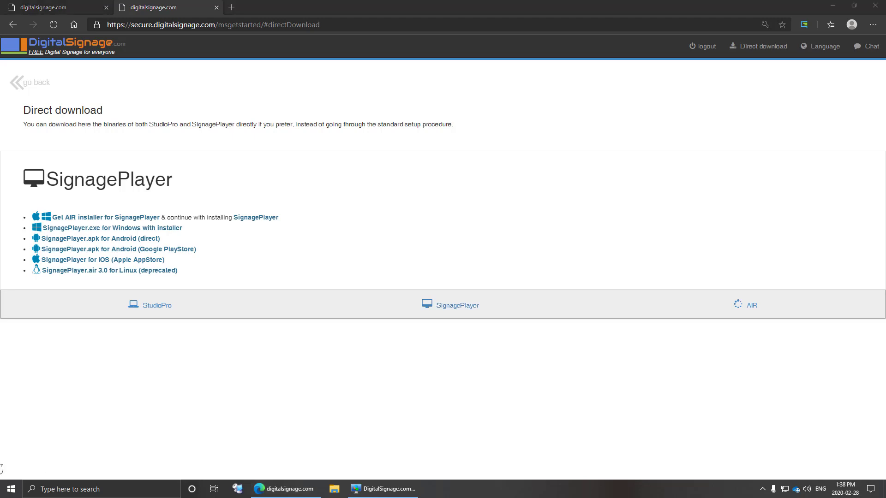
click(358, 488)
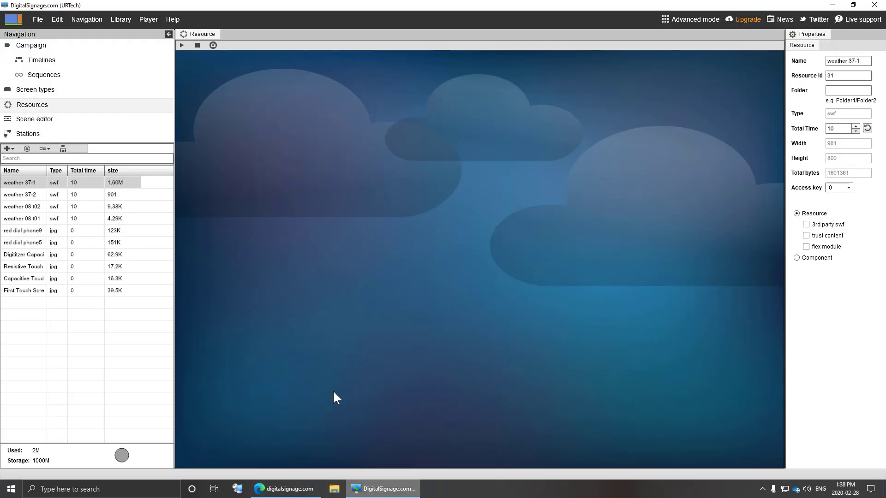
- Pass through the empty Stations list and return to the bar campaign's Timelines editor
click(37, 134)
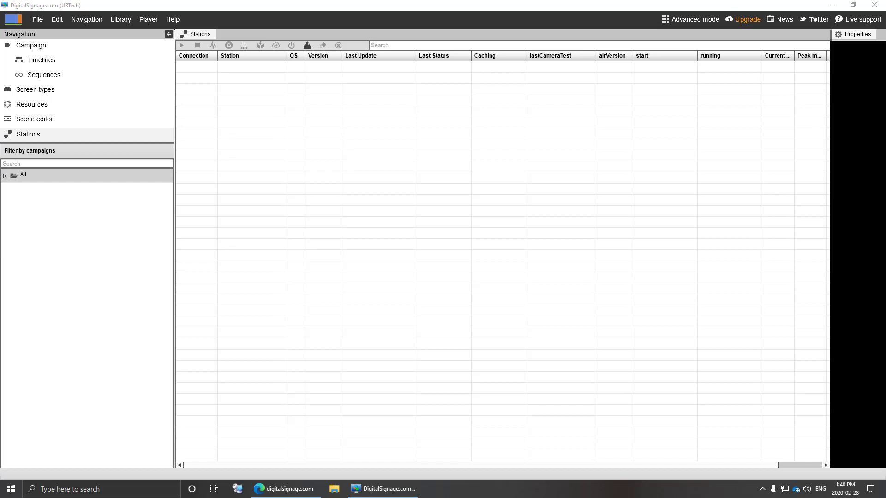
click(55, 61)
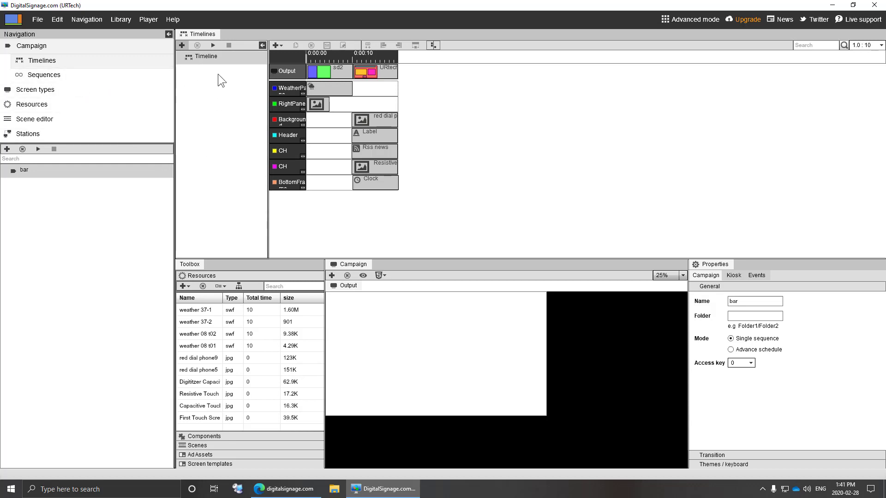
- Rename the timeline to 'URTech Timelione' in its Properties
click(213, 57)
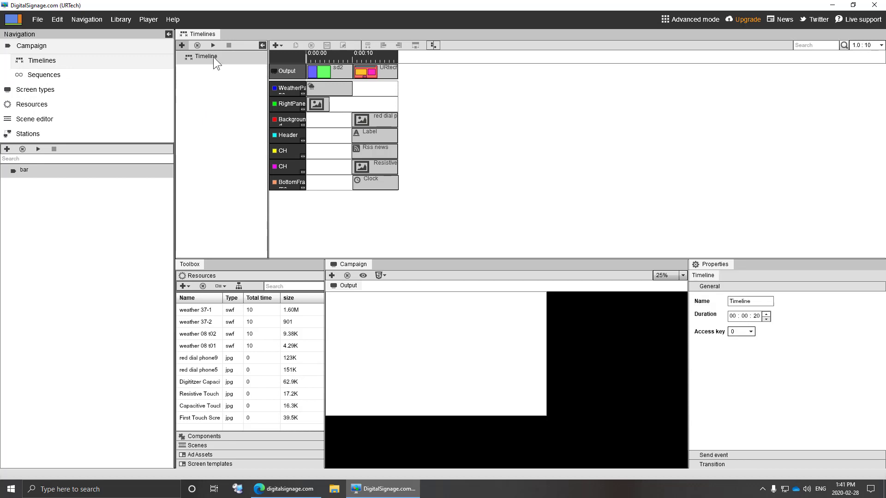
double_click(752, 301)
text(URTech Timelione)
- Set the timeline duration to 00:25:05 and drag it into the campaign's sequence
mouse_move(754, 316)
mouse_down()
mouse_move(782, 316)
mouse_move(747, 317)
mouse_up()
text(0525)
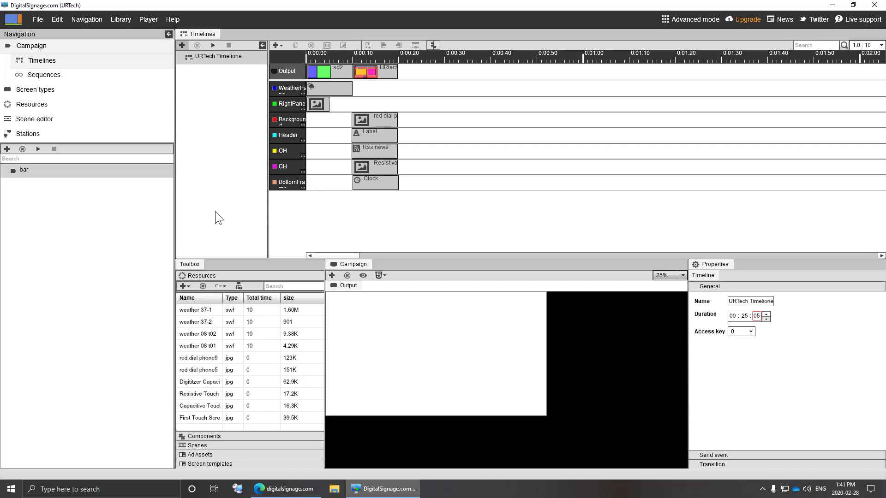
click(36, 77)
drag(220, 285, 344, 72)
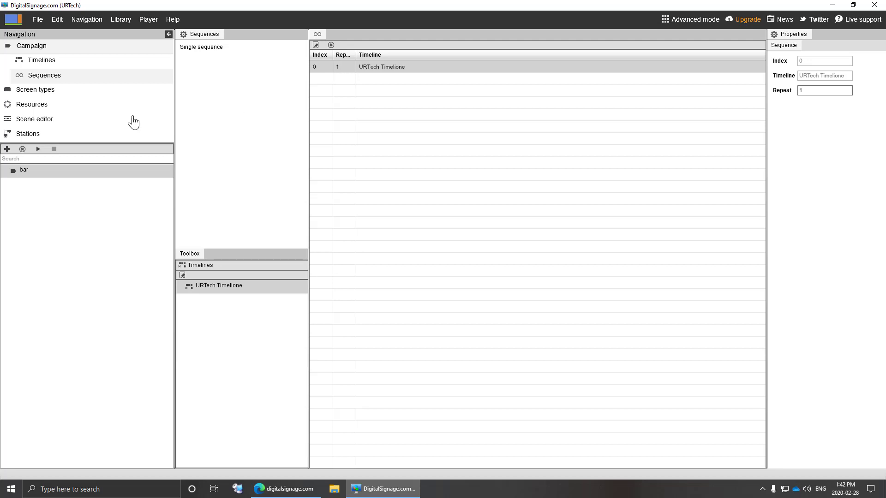
- Turn kiosk mode on and back off for the bar campaign, ending on its Kiosk tab
click(57, 74)
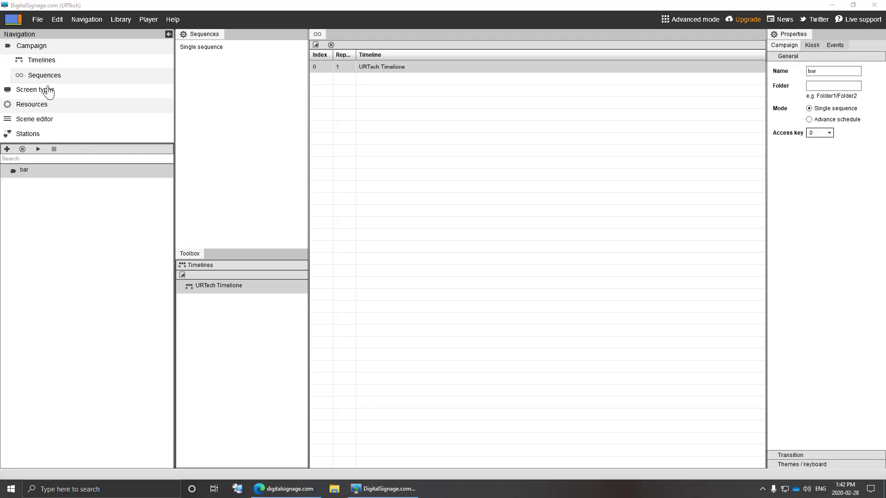
click(812, 45)
click(814, 60)
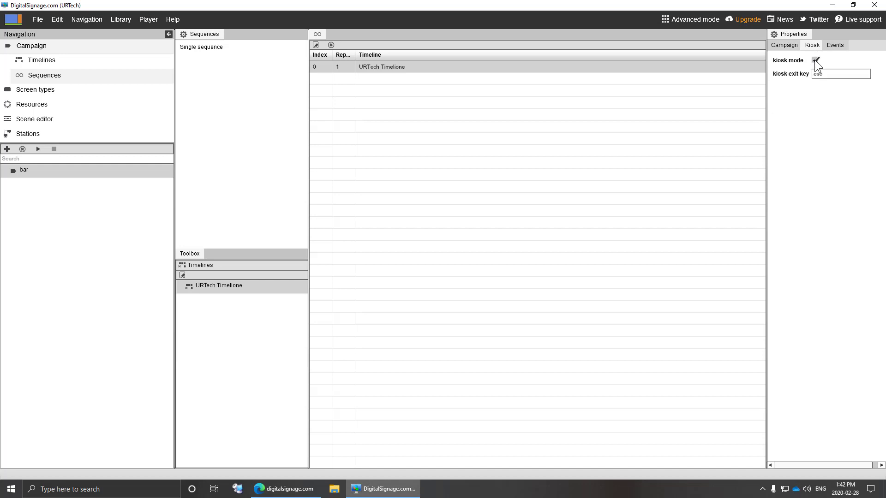
click(815, 60)
click(787, 47)
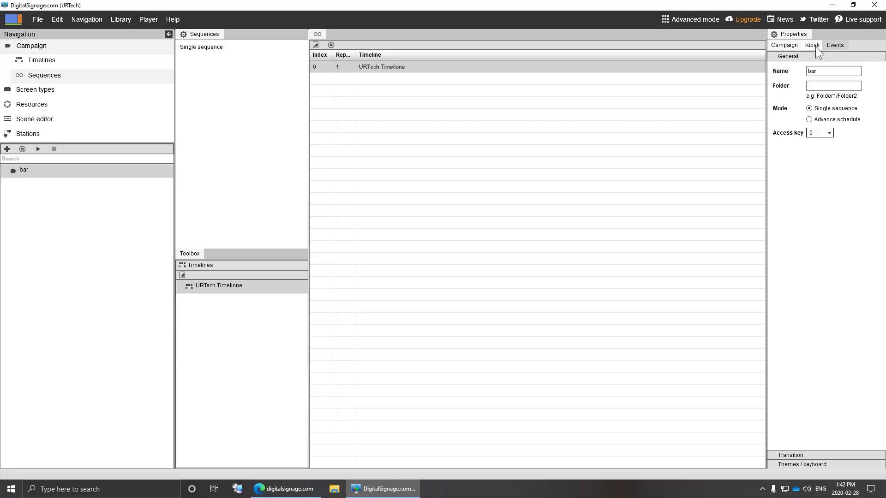
click(812, 45)
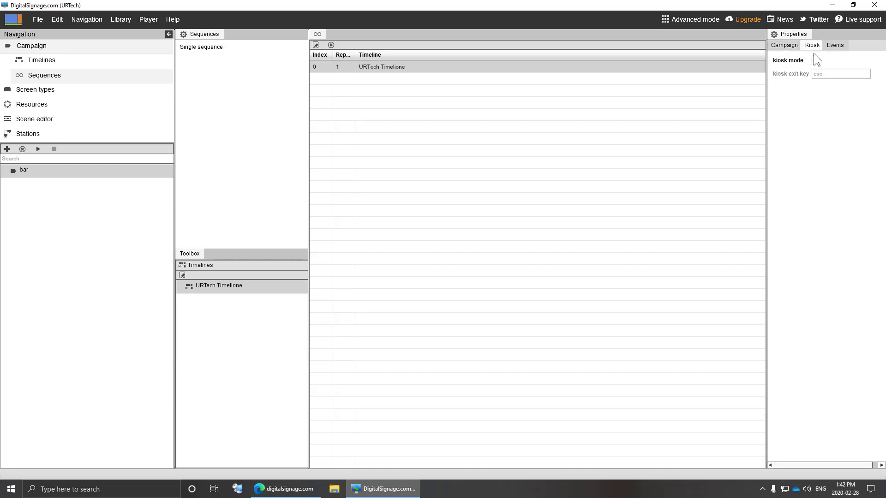